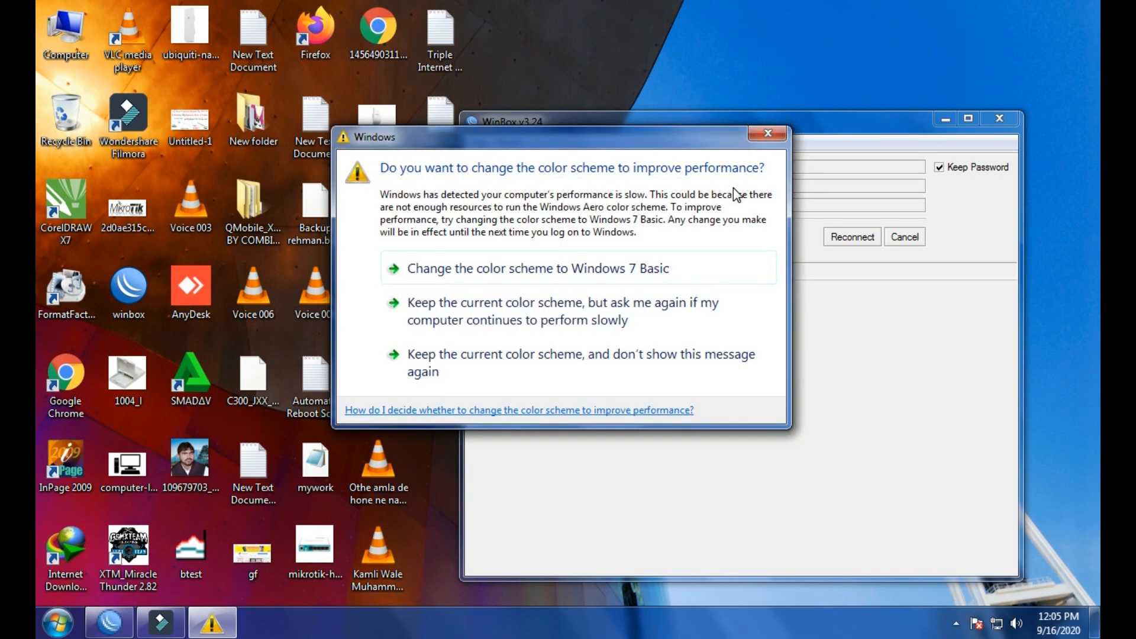
# - Dismiss the colour scheme prompt, then reconnect to the router and remove its default configuration
pyautogui.click(770, 130)
pyautogui.moveTo(776, 113); pyautogui.dragTo(584, 48)
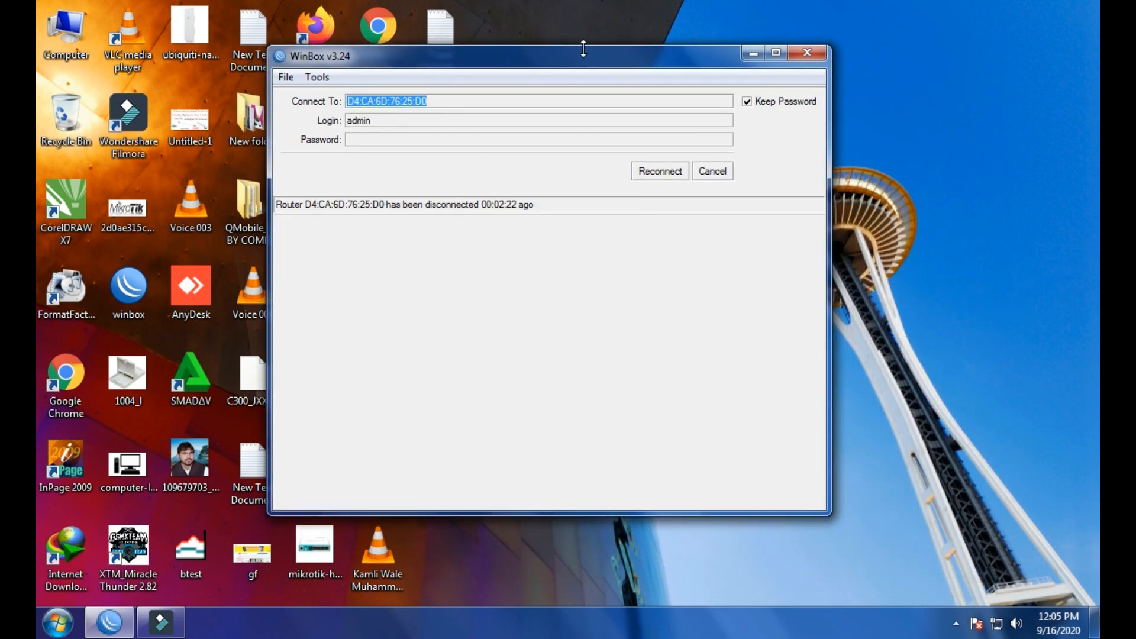
pyautogui.click(660, 173)
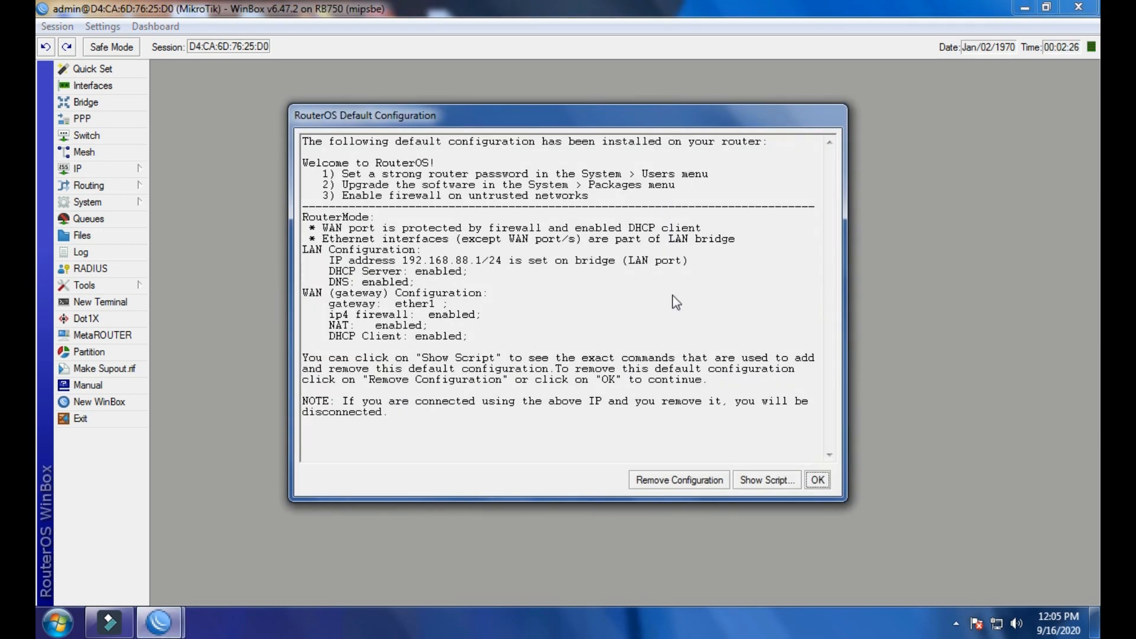
pyautogui.click(683, 479)
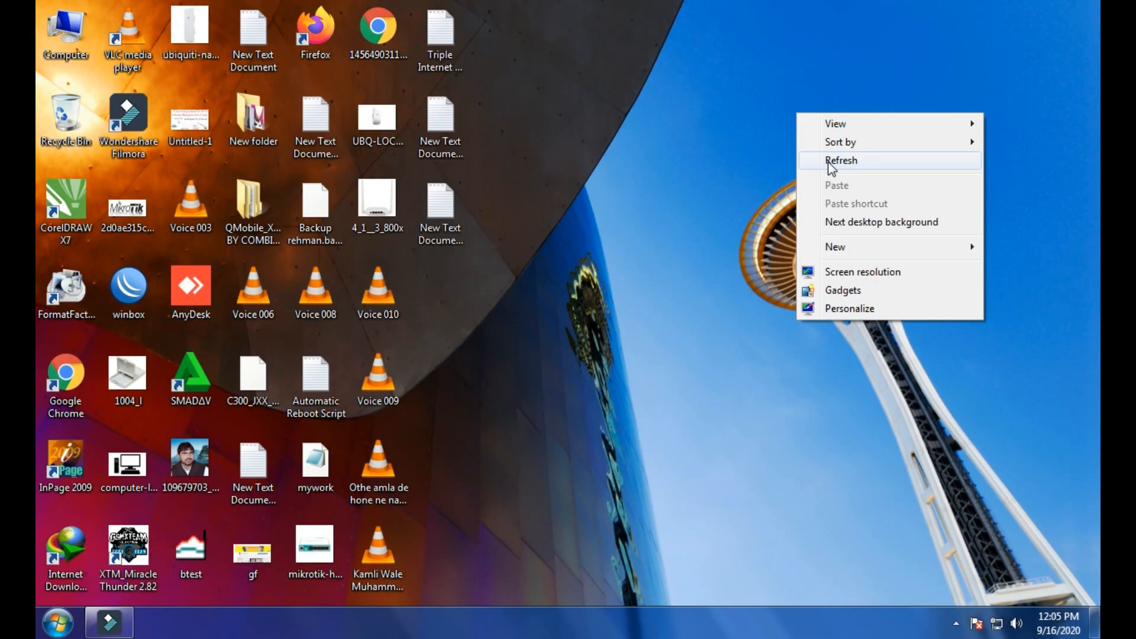
# - Relaunch WinBox from the desktop and connect to the router with the remembered admin login
pyautogui.click(829, 162)
pyautogui.doubleClick(129, 287)
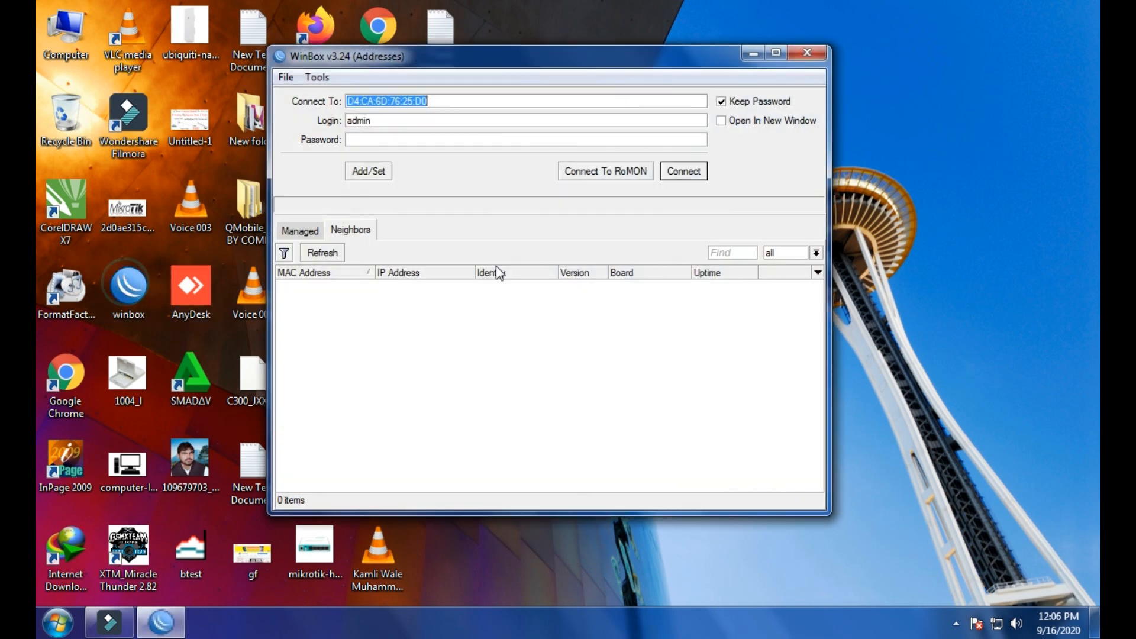
pyautogui.click(677, 173)
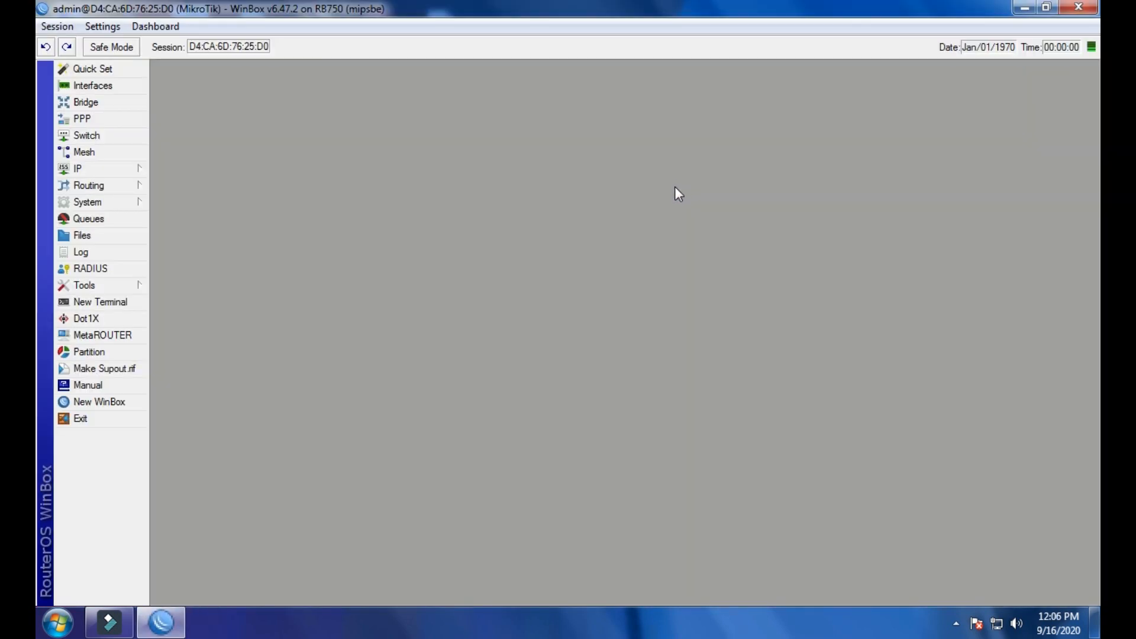
# - Rename the ether1 interface as WAN and save the change
pyautogui.click(101, 85)
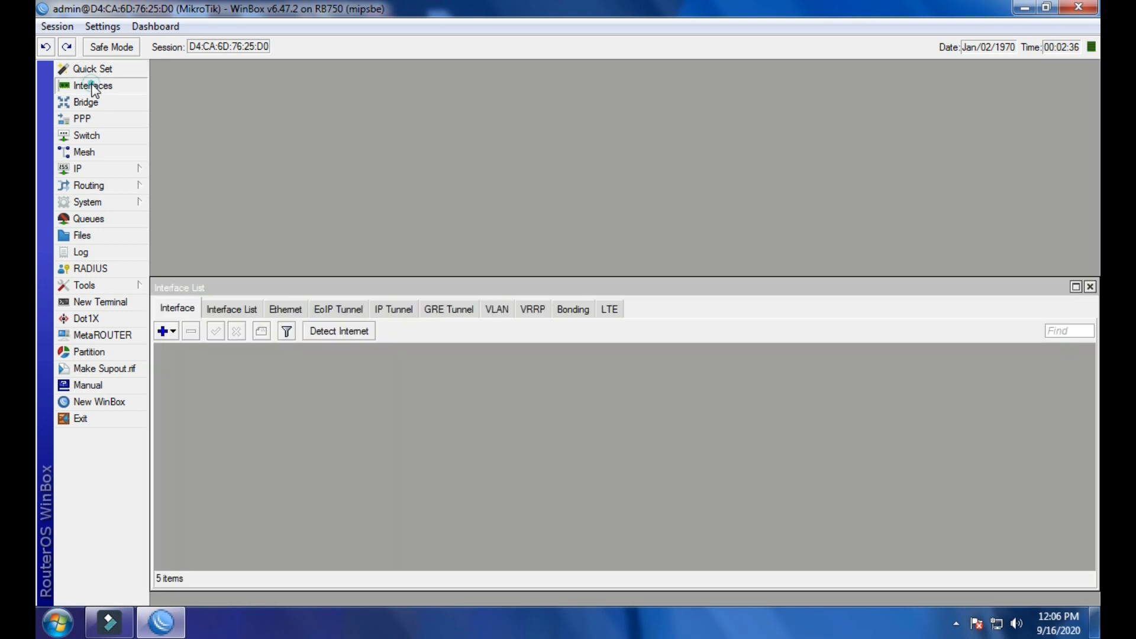
pyautogui.doubleClick(290, 363)
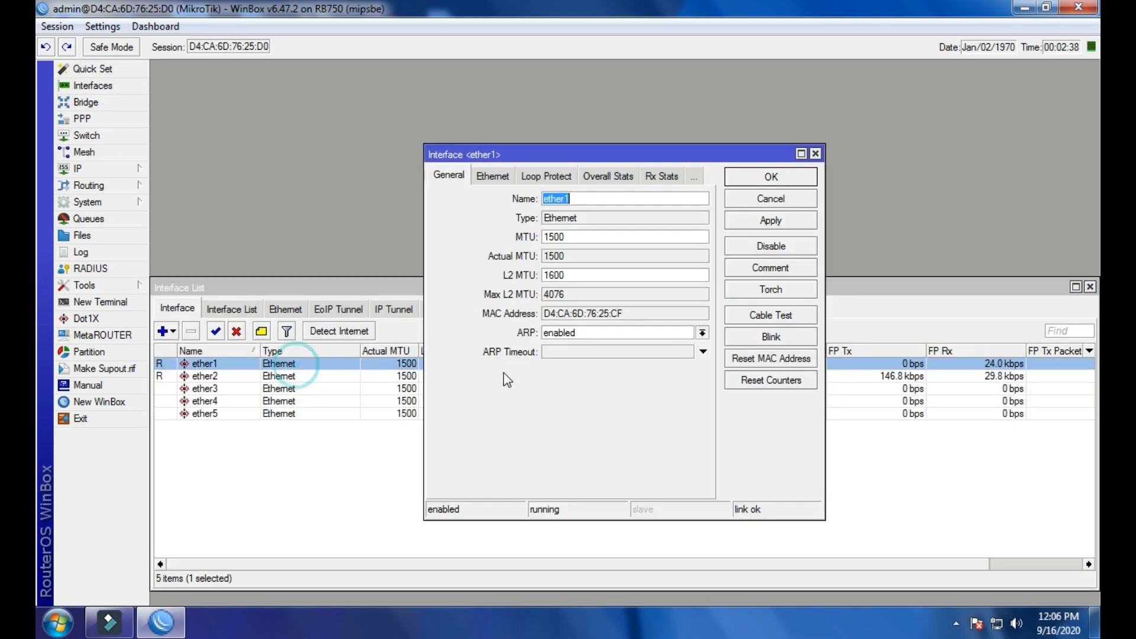
pyautogui.write('WAN')
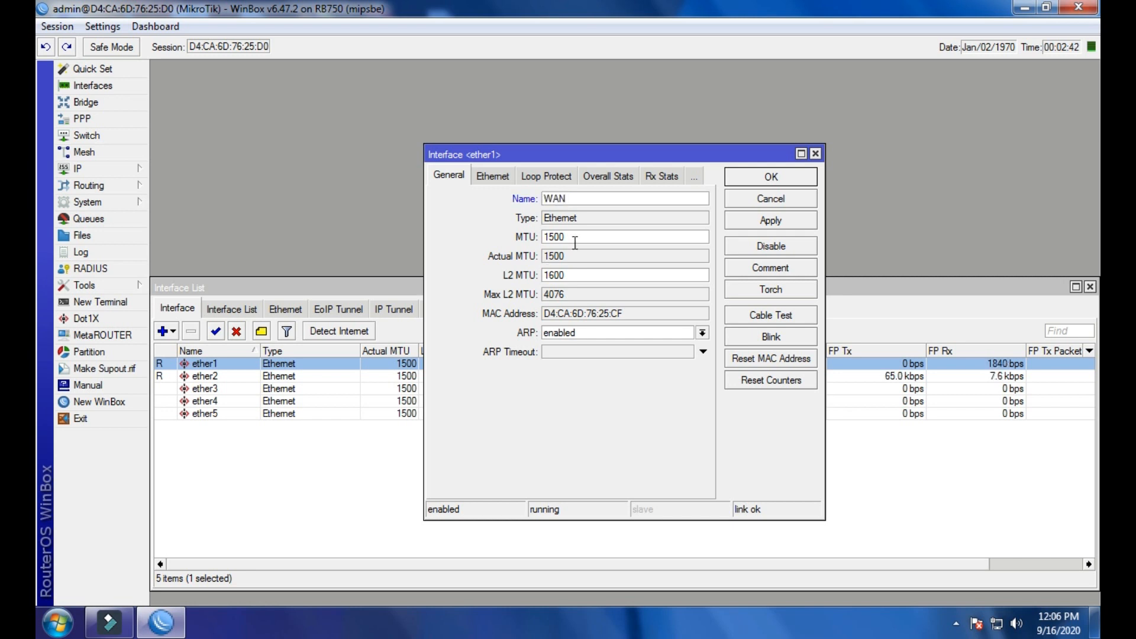
pyautogui.click(785, 223)
pyautogui.click(768, 181)
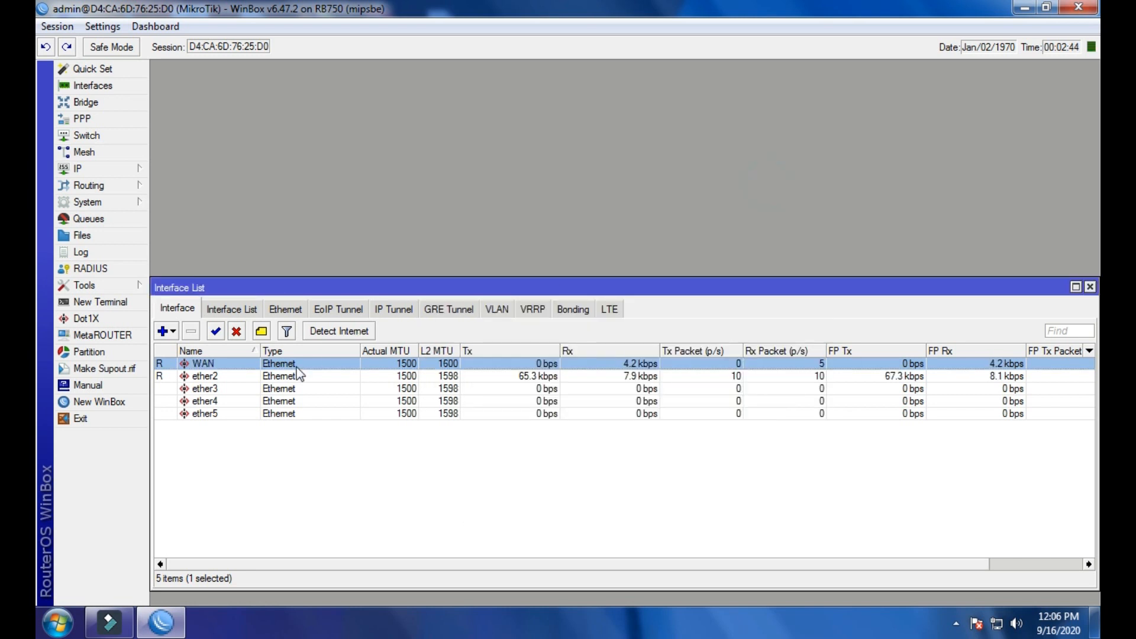
# - Rename the ether2 interface as LAN, save it and close the interface list
pyautogui.doubleClick(266, 376)
pyautogui.write('LAN')
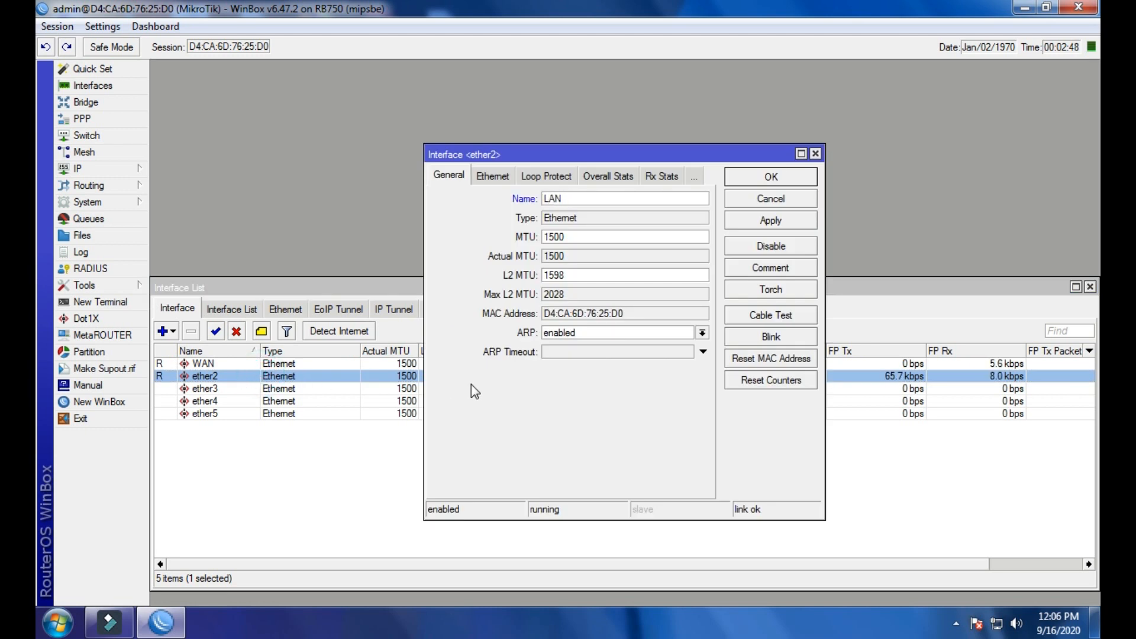
pyautogui.press('Return')
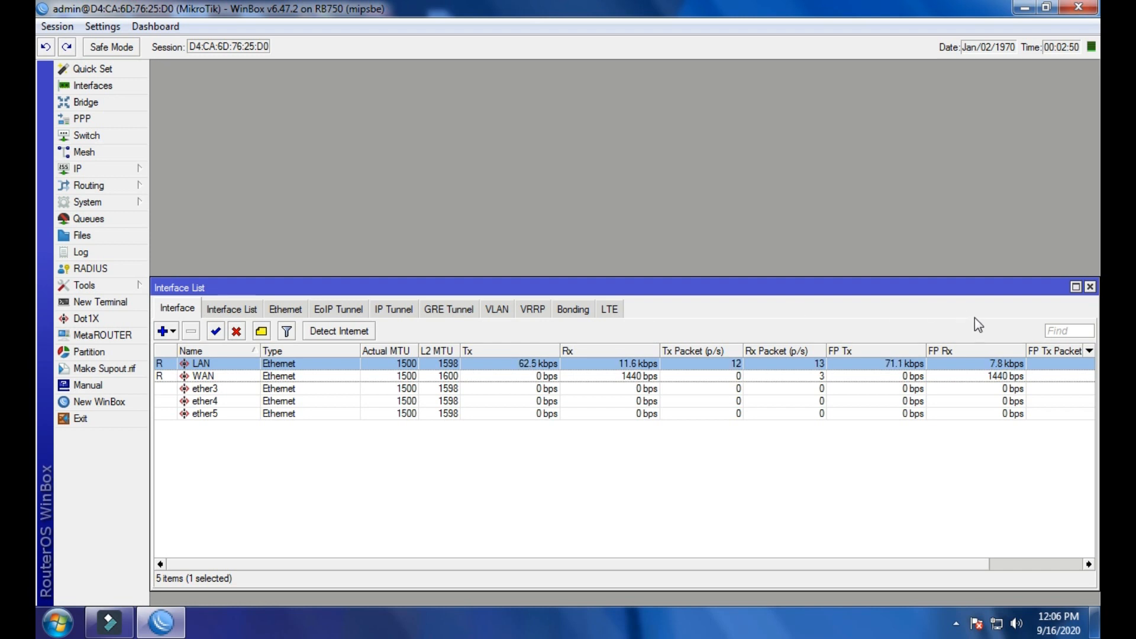
pyautogui.click(1091, 287)
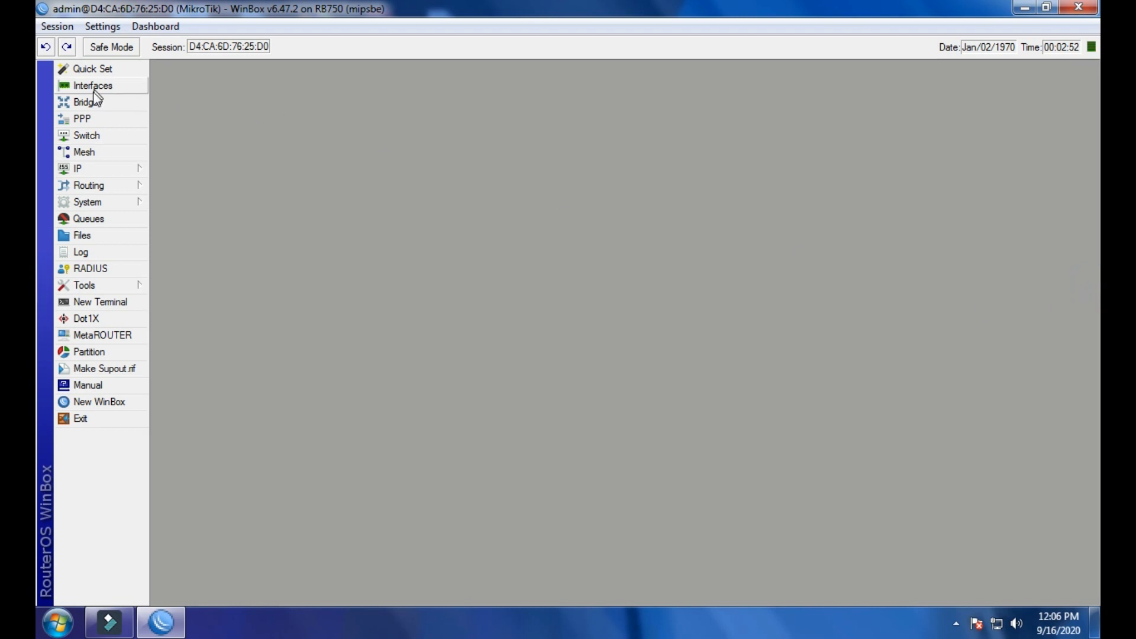
# - Create a new PPPoE Client interface in the router's PPP settings
pyautogui.click(87, 117)
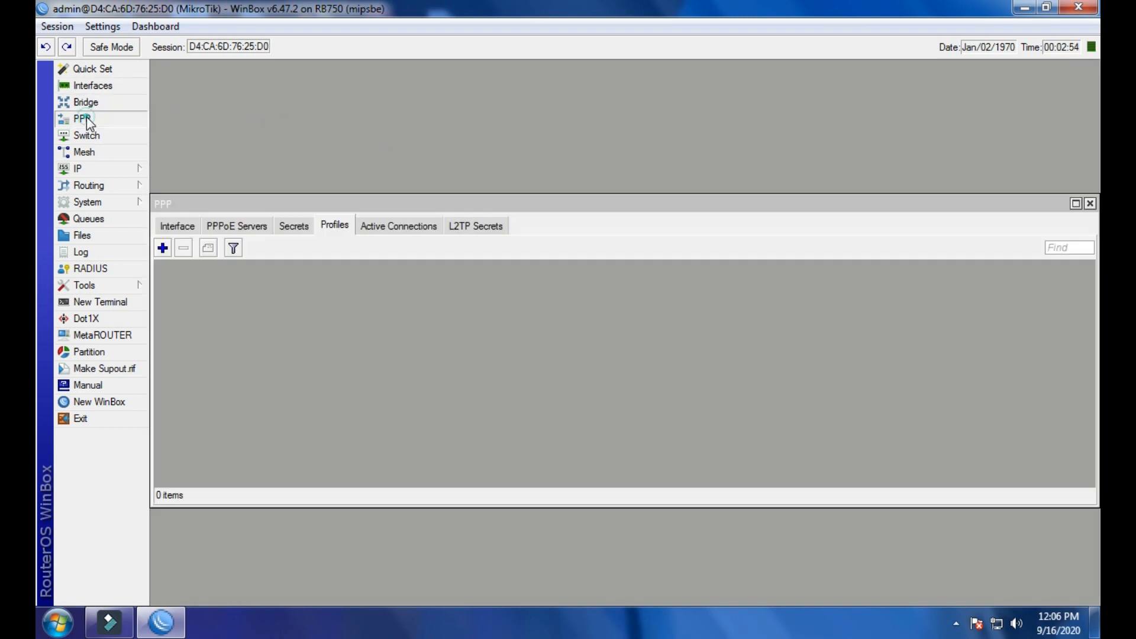
pyautogui.click(196, 227)
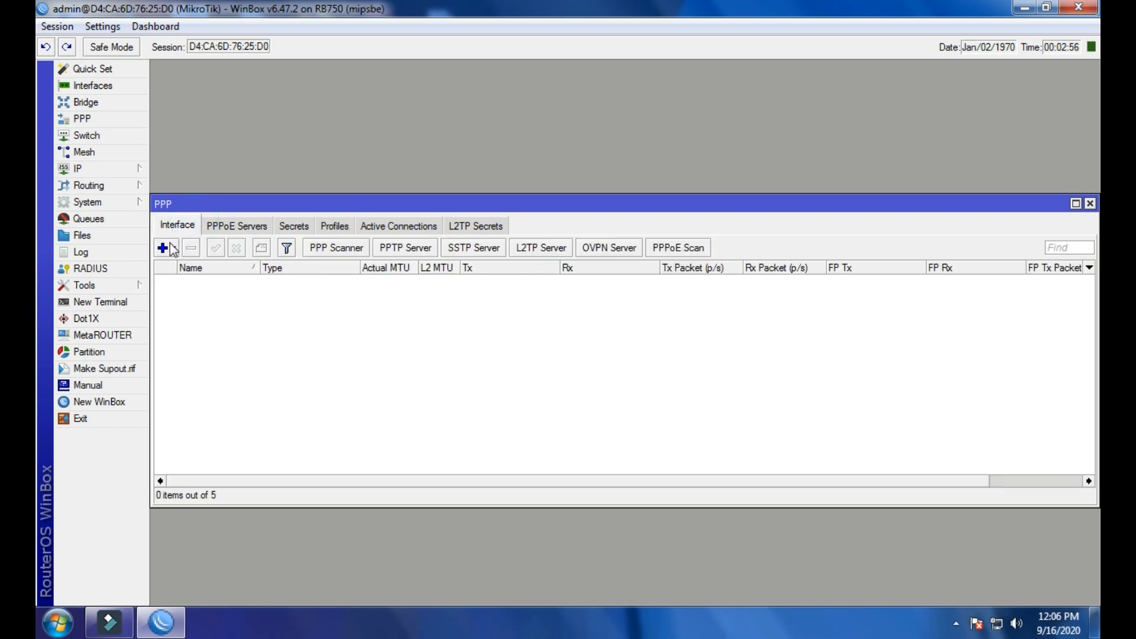
pyautogui.click(172, 248)
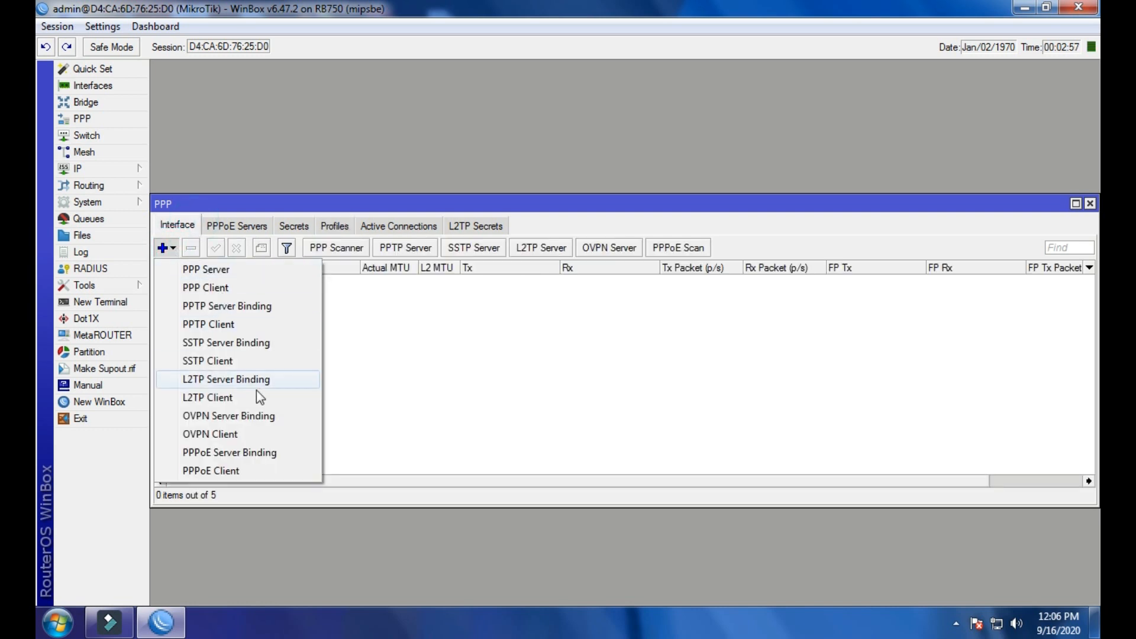
pyautogui.click(211, 472)
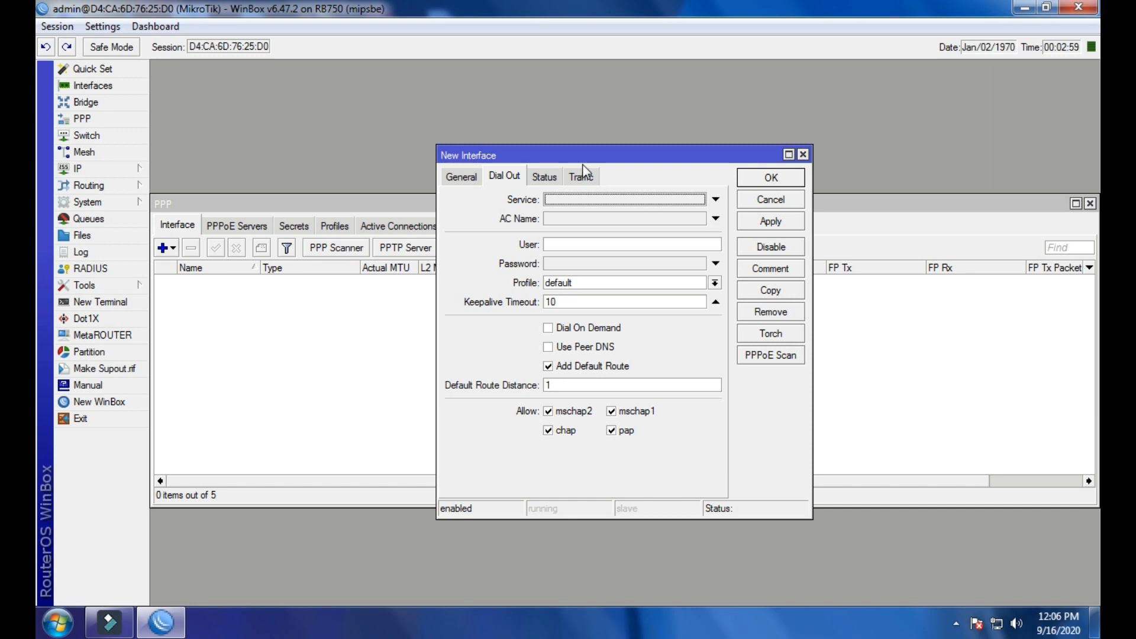
pyautogui.moveTo(589, 156); pyautogui.dragTo(608, 145)
pyautogui.moveTo(518, 145); pyautogui.dragTo(506, 149)
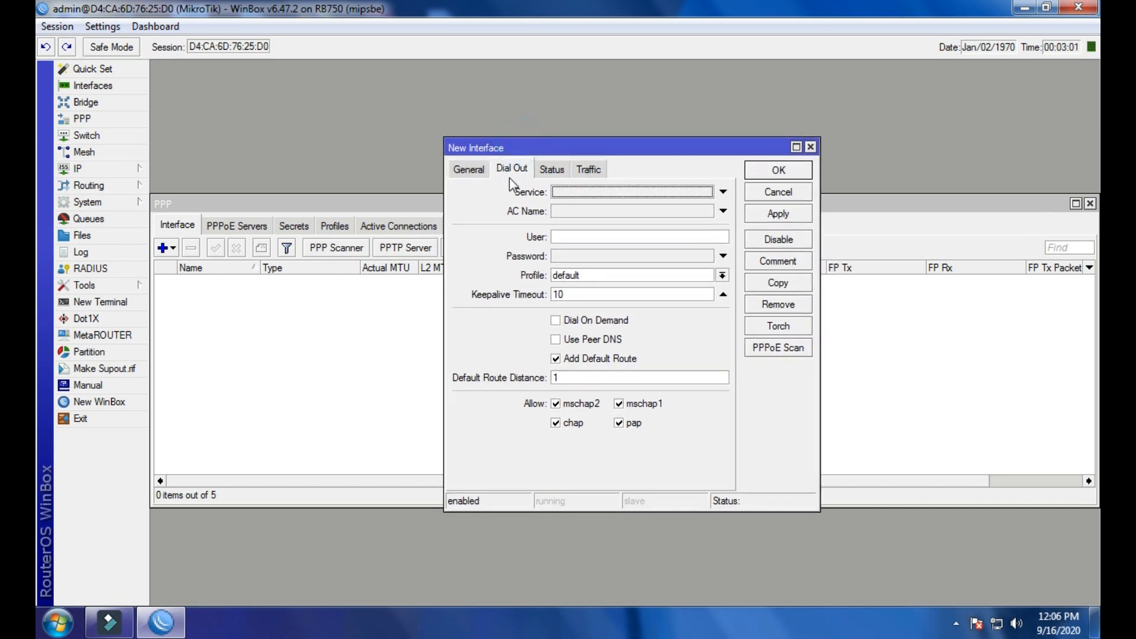
# - Set the PPPoE client's dial-out user to "a", enter its password and save the interface
pyautogui.click(590, 239)
pyautogui.write('A')
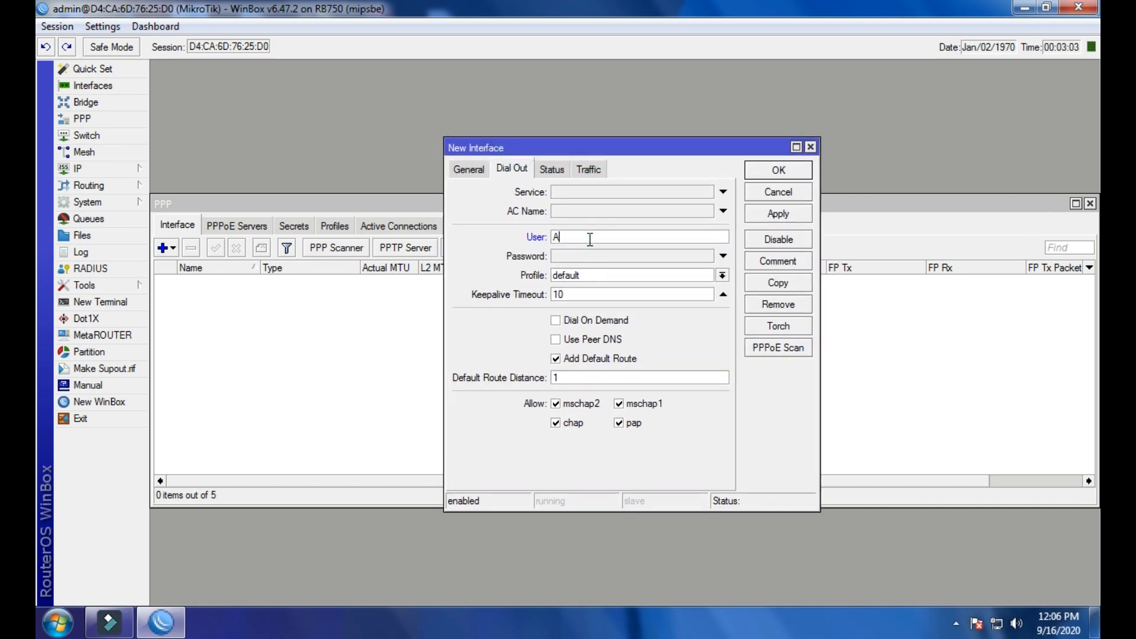
pyautogui.press('BackSpace')
pyautogui.write('a')
pyautogui.click(593, 251)
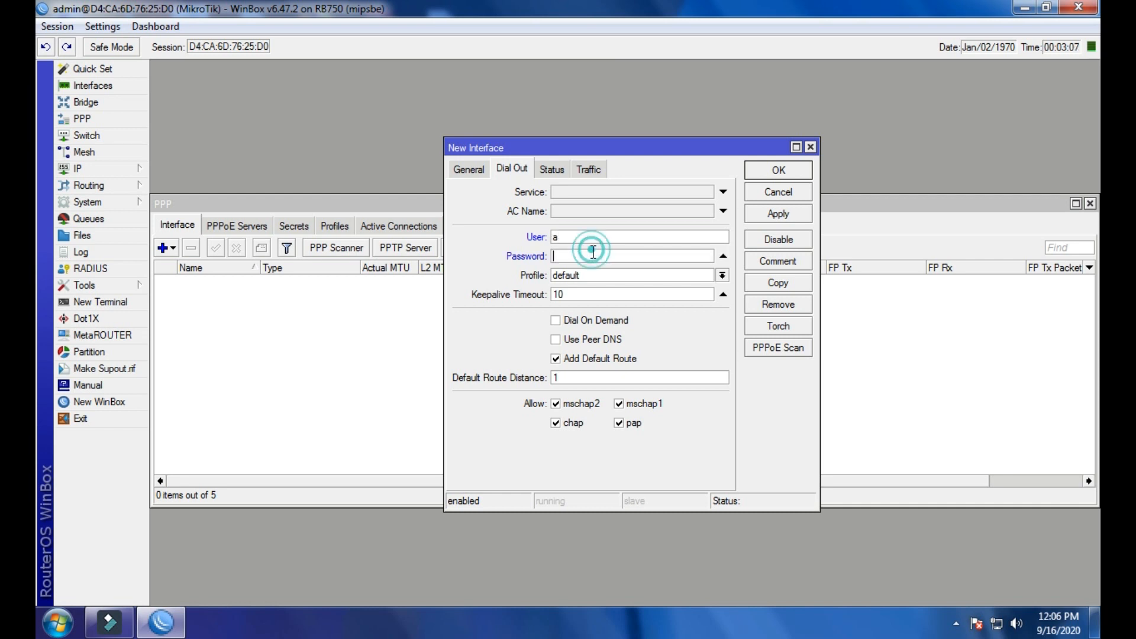
pyautogui.write('a')
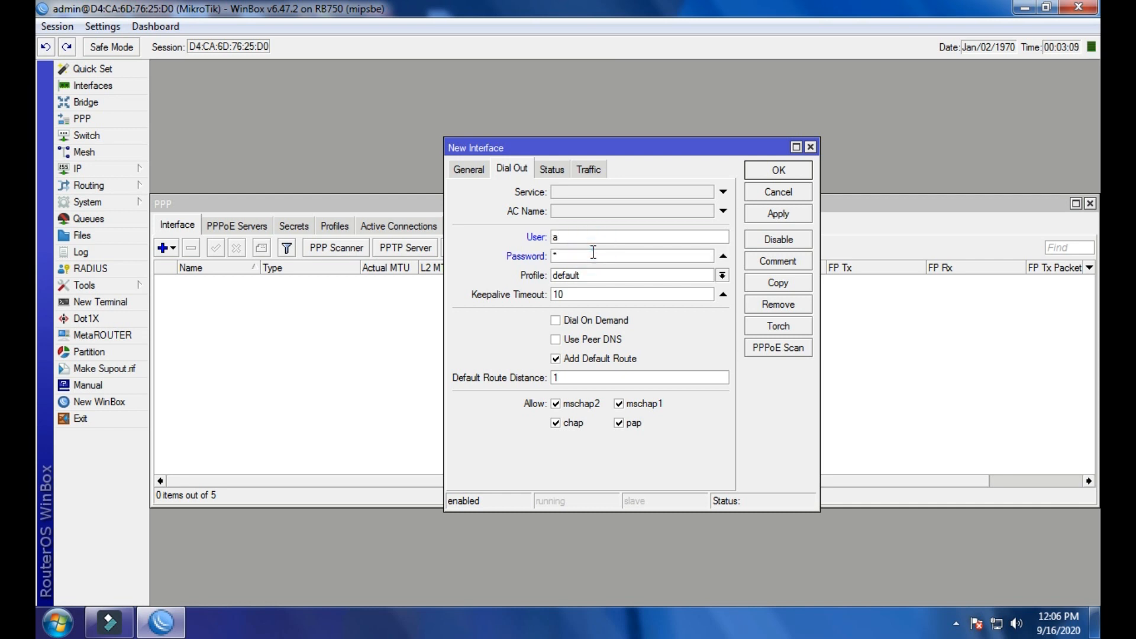
pyautogui.click(481, 169)
pyautogui.click(768, 216)
pyautogui.click(776, 170)
pyautogui.click(404, 283)
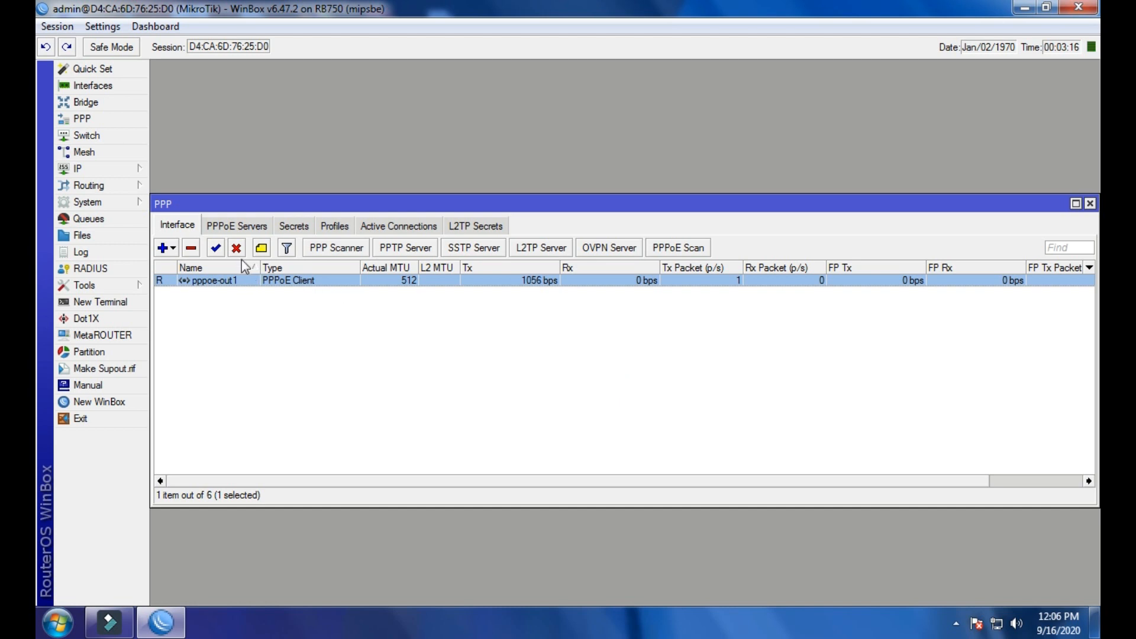
# - Check the PPPoE connection status and addresses in Quick Set, and close the Quick Set and PPP windows
pyautogui.click(237, 225)
pyautogui.click(93, 69)
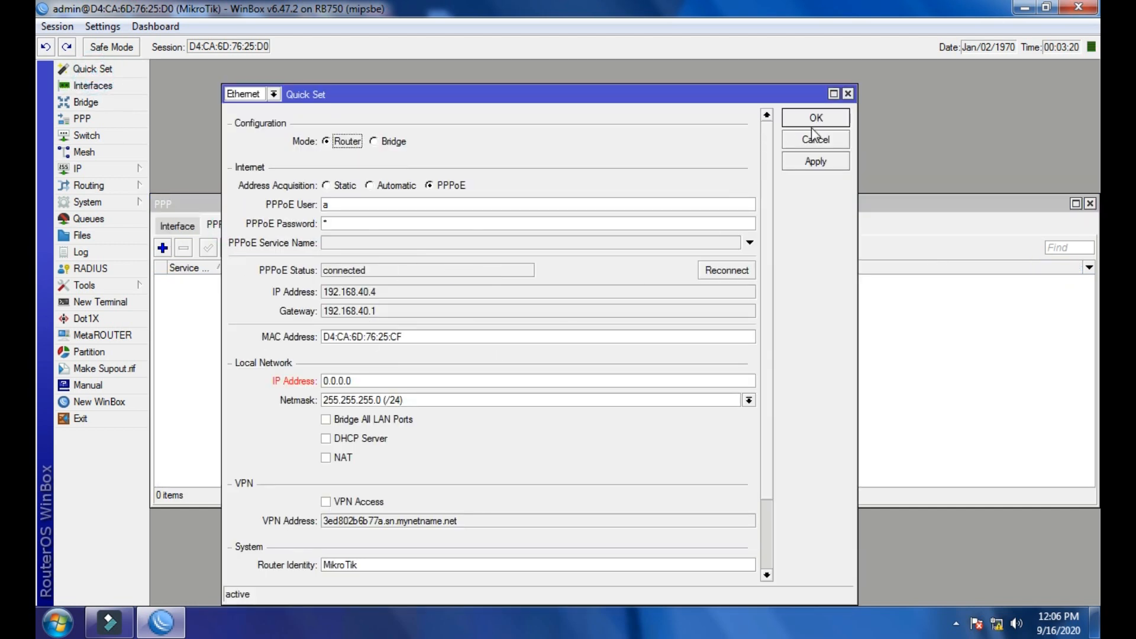
pyautogui.click(847, 93)
pyautogui.click(1090, 204)
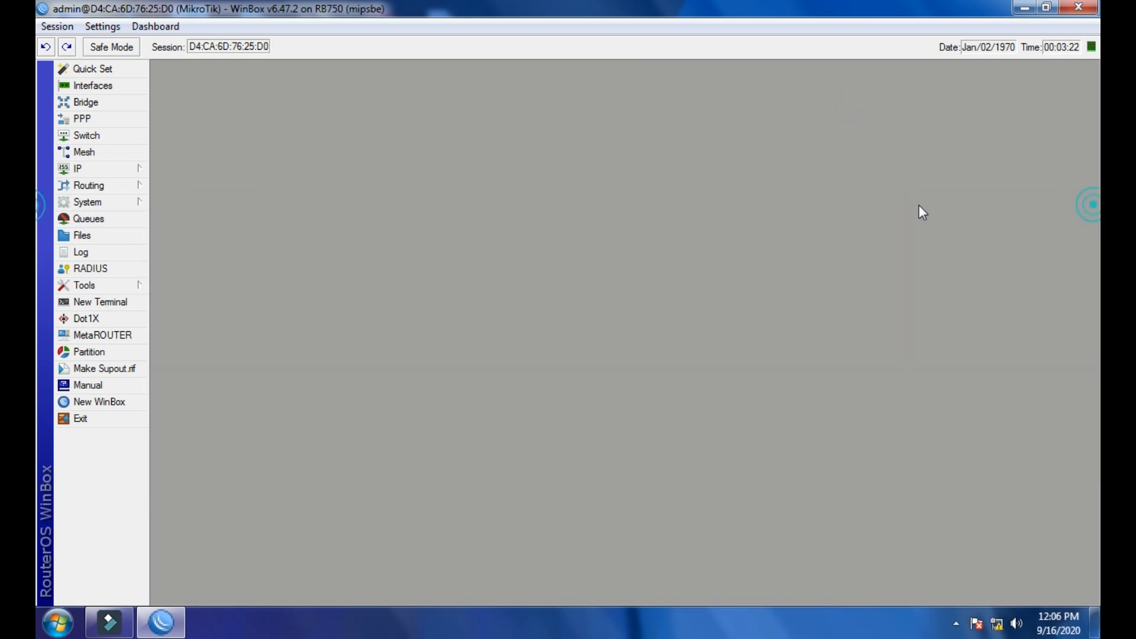
# - Create a new entry in the router's IP address list
pyautogui.click(106, 168)
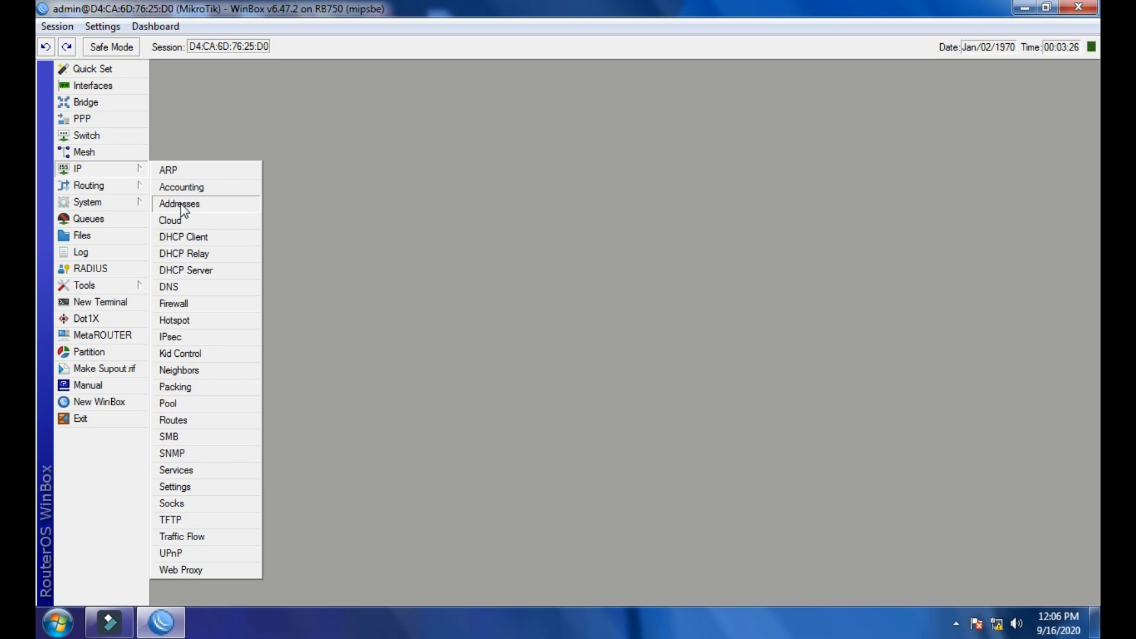
pyautogui.click(181, 205)
pyautogui.click(368, 224)
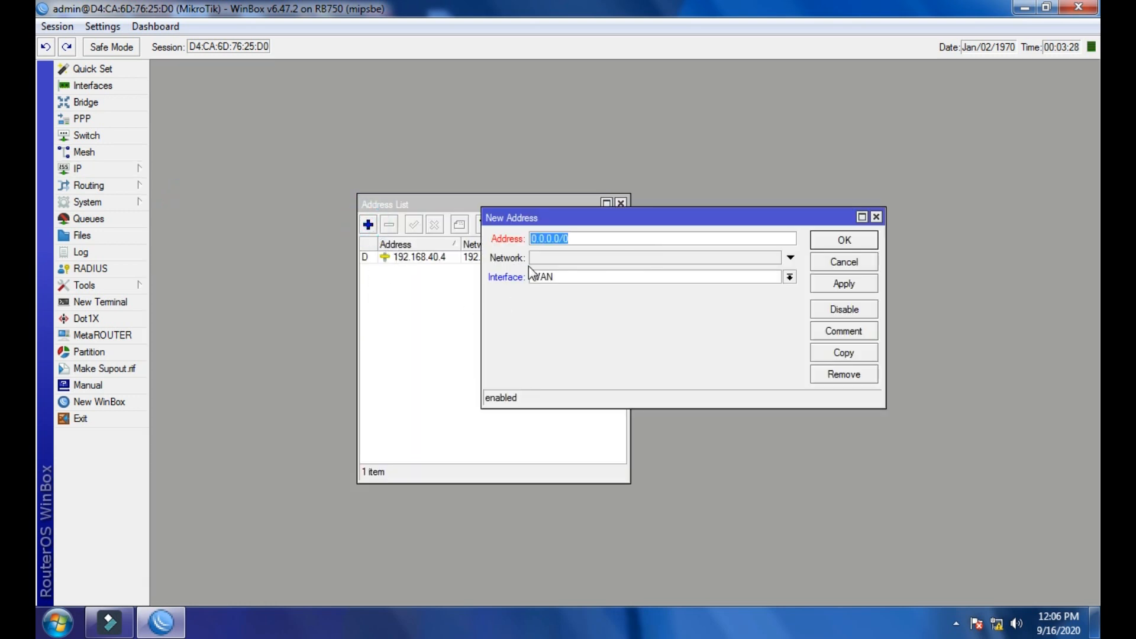
pyautogui.click(129, 172)
pyautogui.click(187, 239)
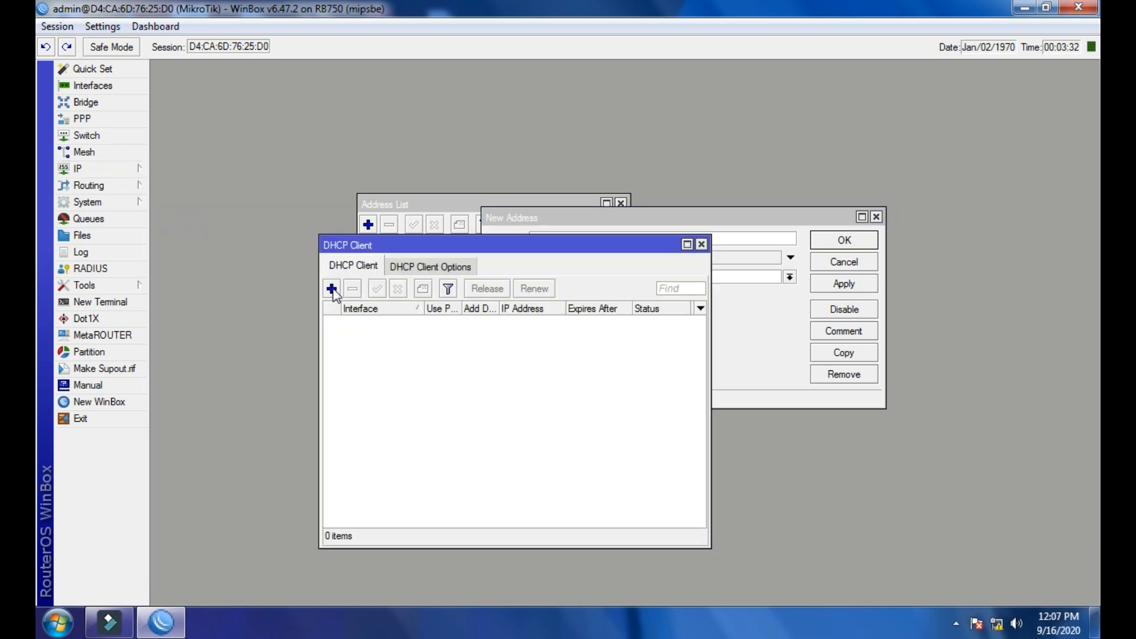
pyautogui.click(331, 289)
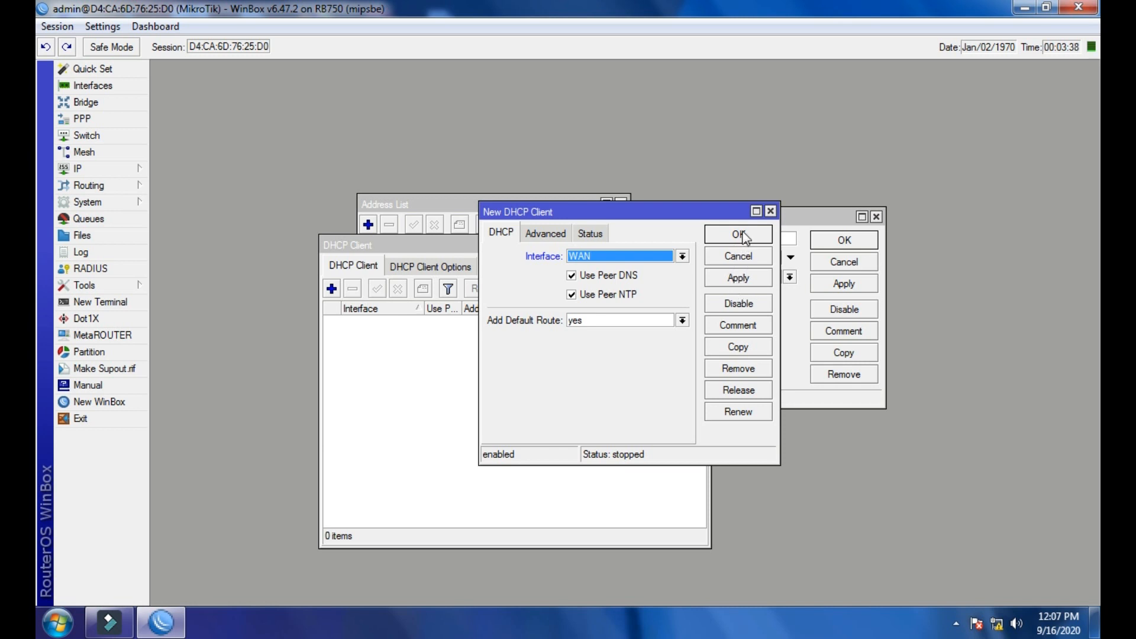
pyautogui.click(771, 212)
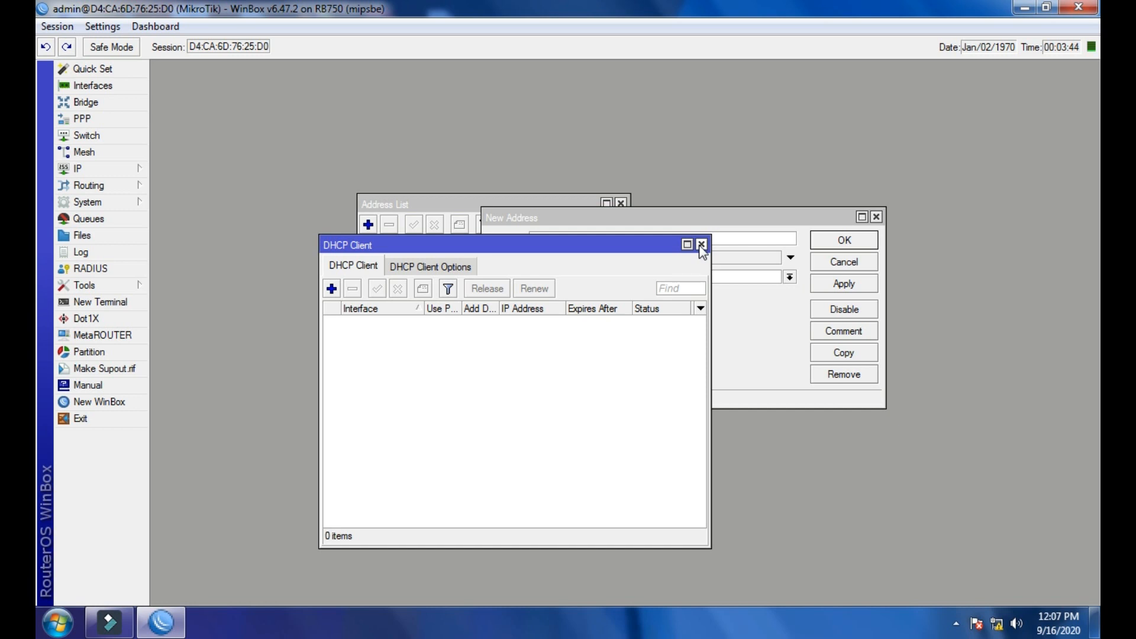
pyautogui.click(701, 245)
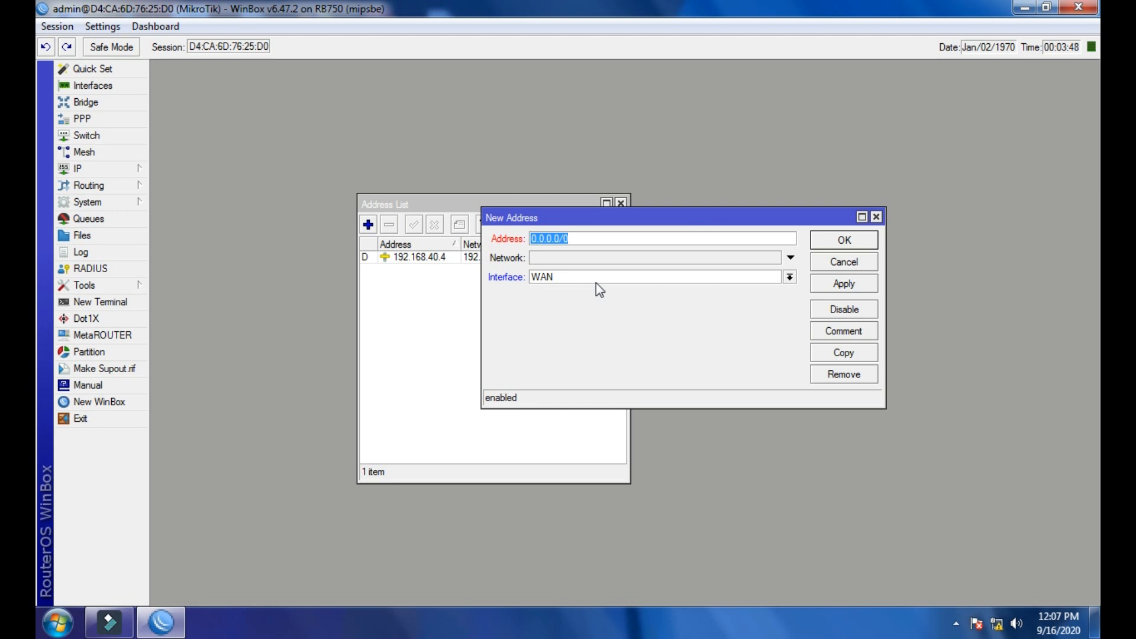
# - Assign the address 192.168.88.1/24 to the LAN interface, save the entry and close the address list
pyautogui.write('192.168.88.1/24')
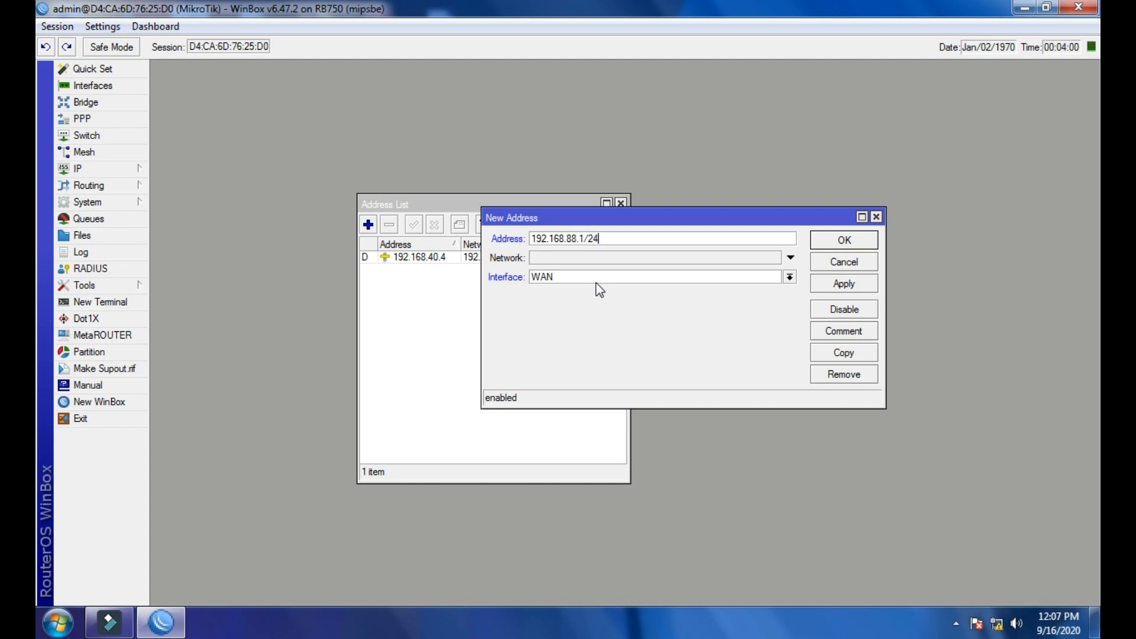
pyautogui.click(595, 278)
pyautogui.click(584, 290)
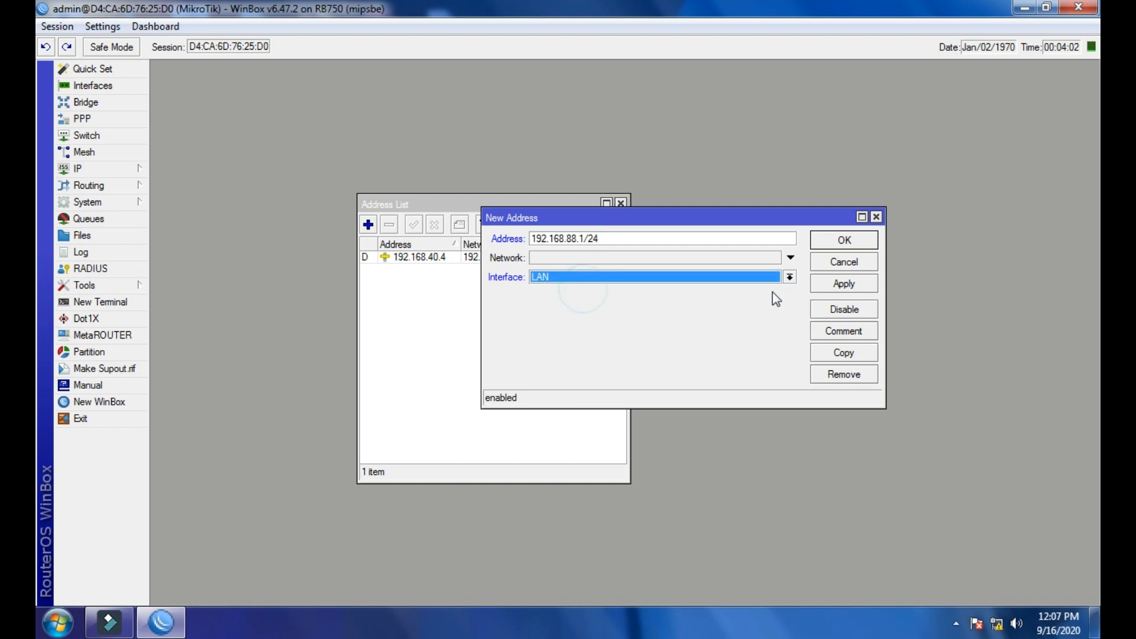
pyautogui.click(827, 285)
pyautogui.click(824, 240)
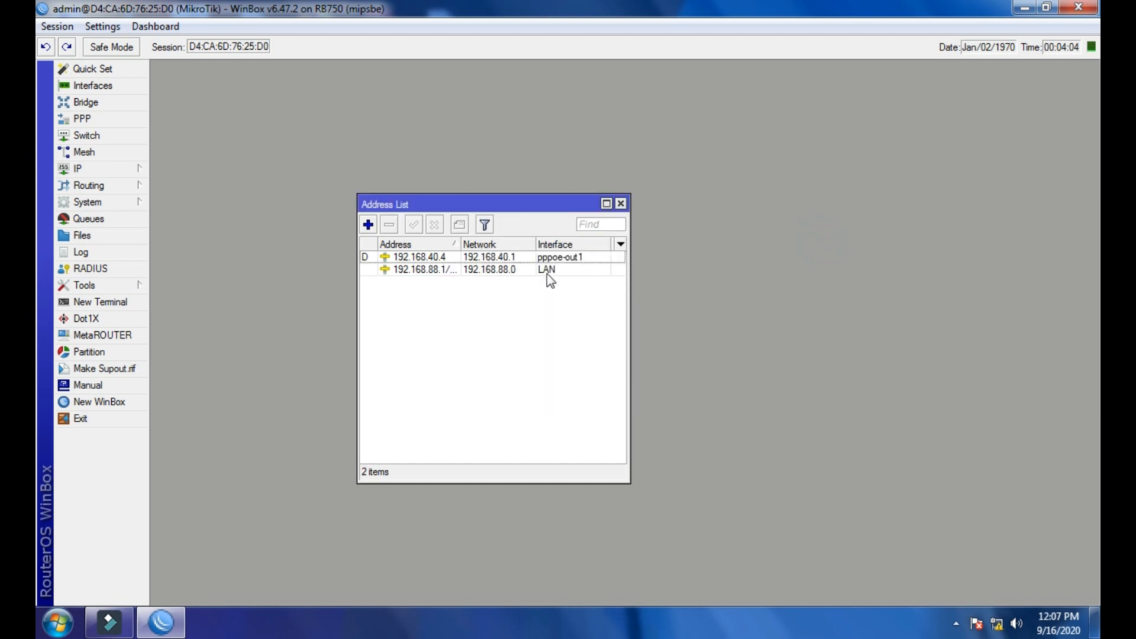
pyautogui.click(514, 270)
pyautogui.click(619, 202)
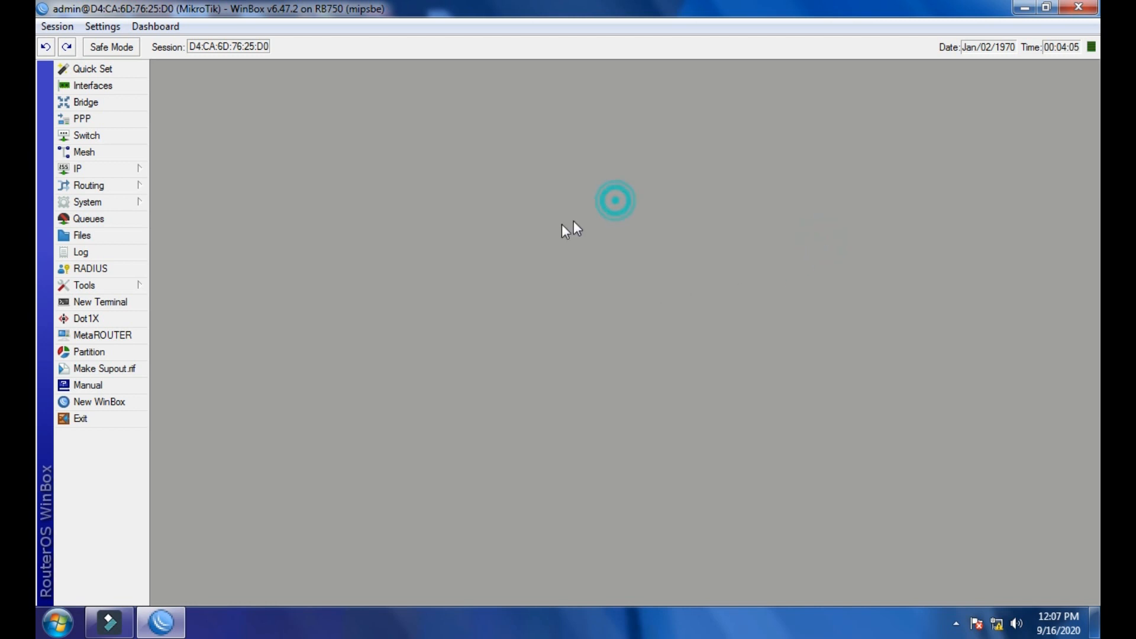
# - Set the DNS servers to 8.8.8.8 and 8.8.4.4, allow remote requests and save the DNS settings
pyautogui.click(102, 170)
pyautogui.click(183, 288)
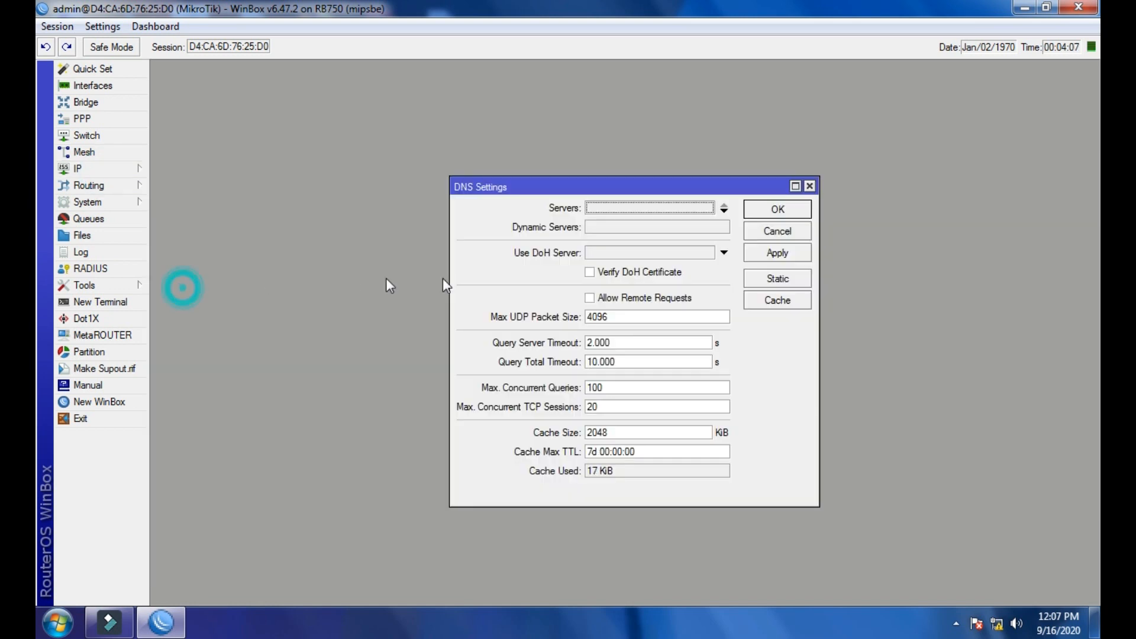
pyautogui.click(591, 208)
pyautogui.write('8')
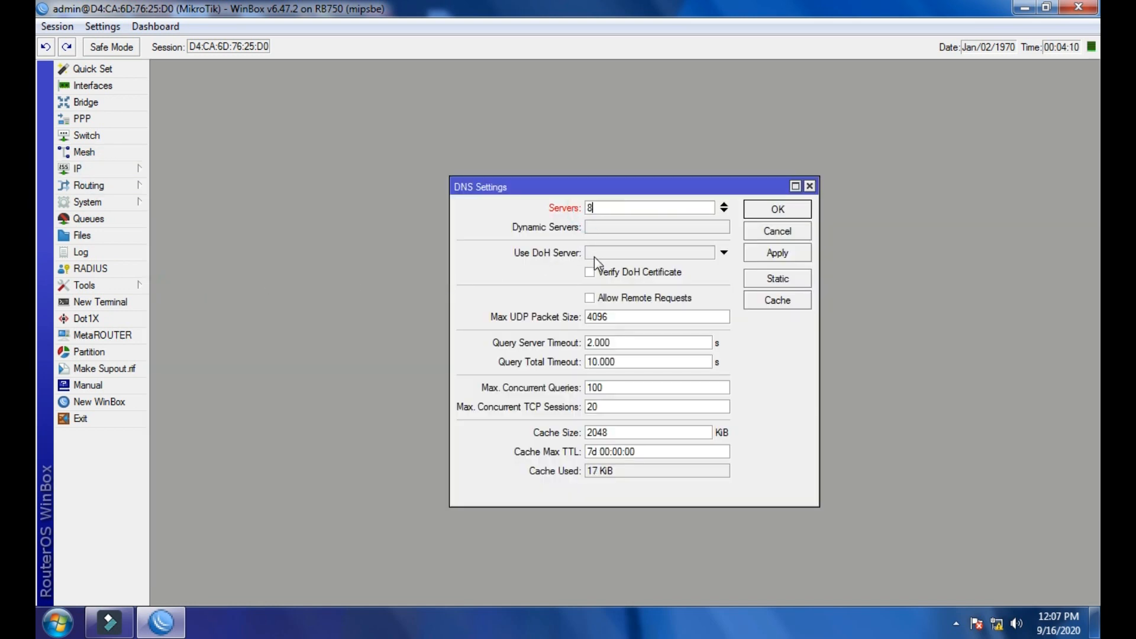
pyautogui.write('.8.8.8')
pyautogui.click(724, 211)
pyautogui.write('8.8.4.4')
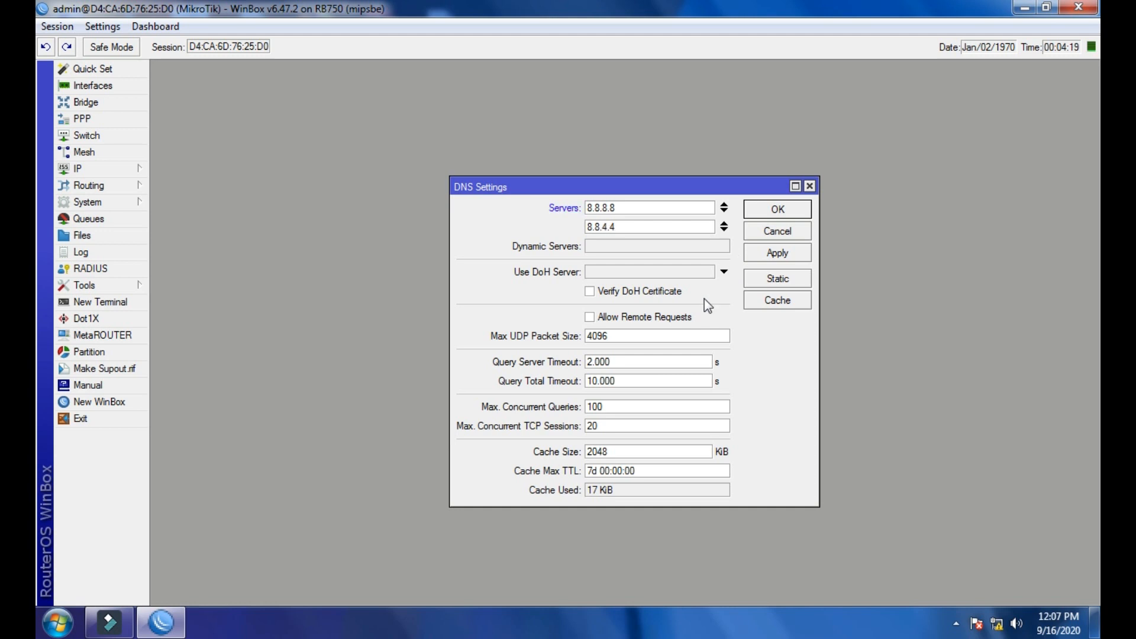
pyautogui.click(590, 317)
pyautogui.click(777, 254)
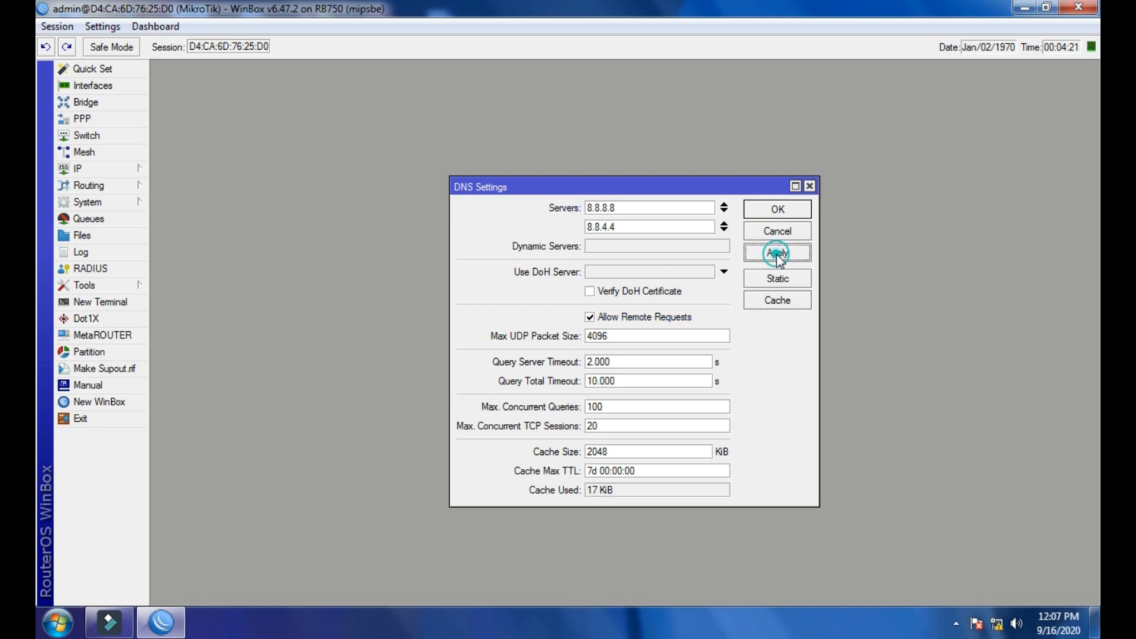
pyautogui.click(778, 209)
# - Create a new IP pool and name it PPPOE
pyautogui.click(94, 170)
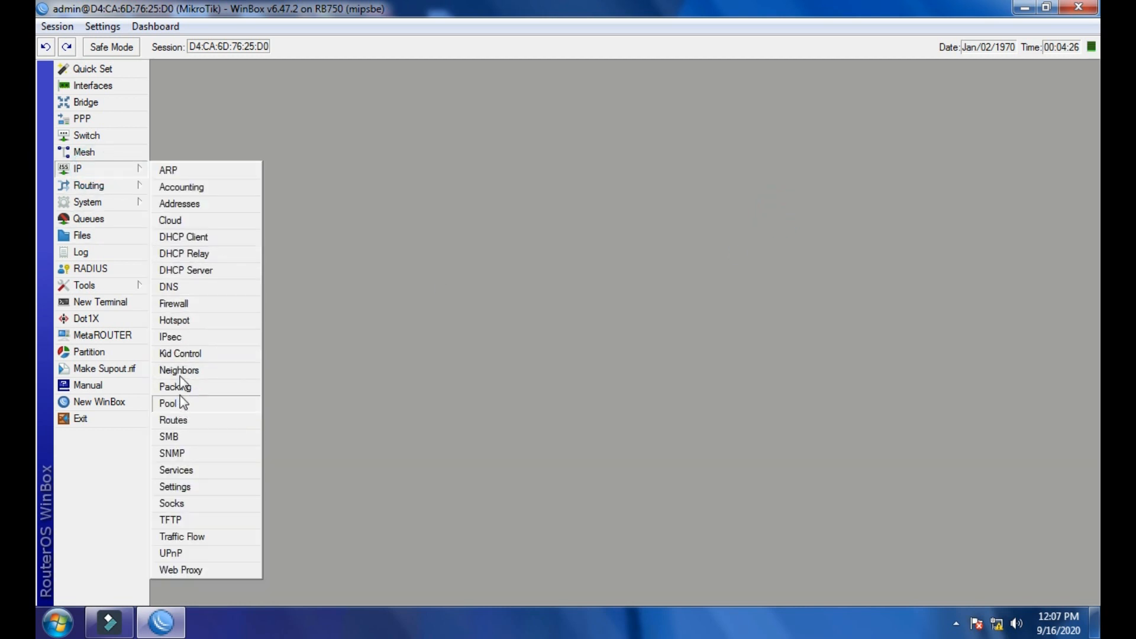
pyautogui.click(84, 139)
pyautogui.click(79, 168)
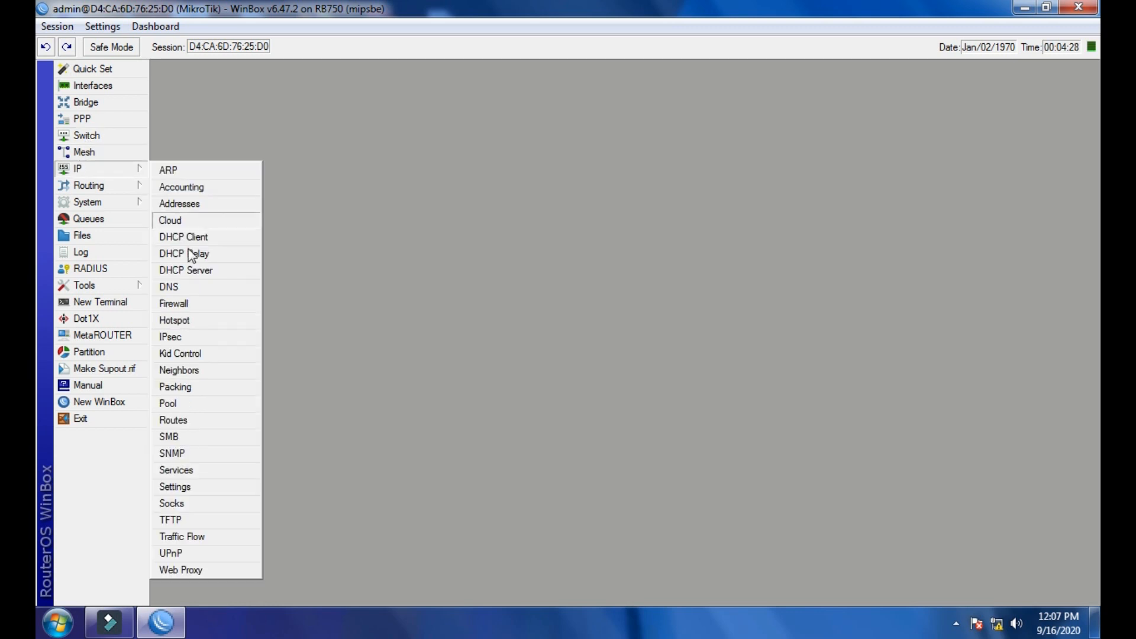
pyautogui.click(183, 402)
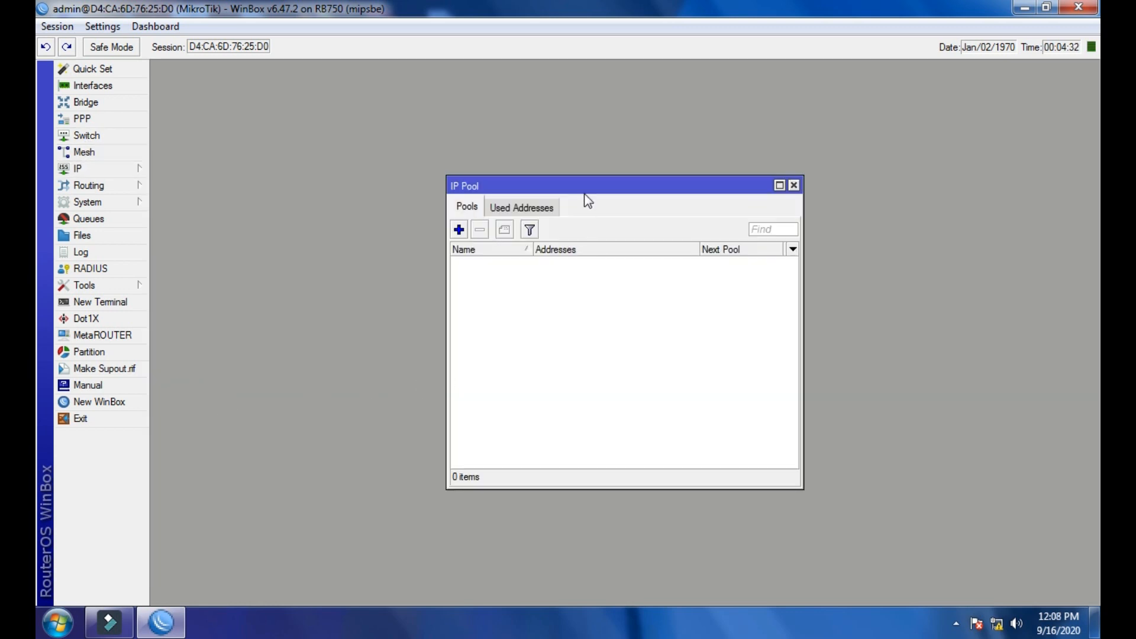
pyautogui.moveTo(585, 186); pyautogui.dragTo(573, 164)
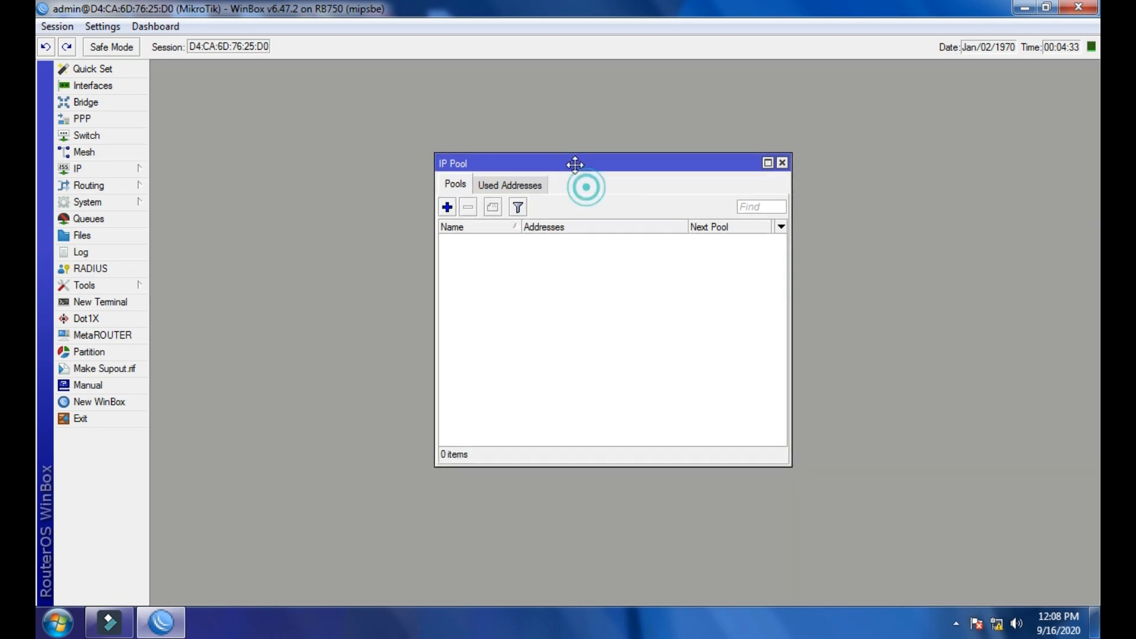
pyautogui.click(447, 209)
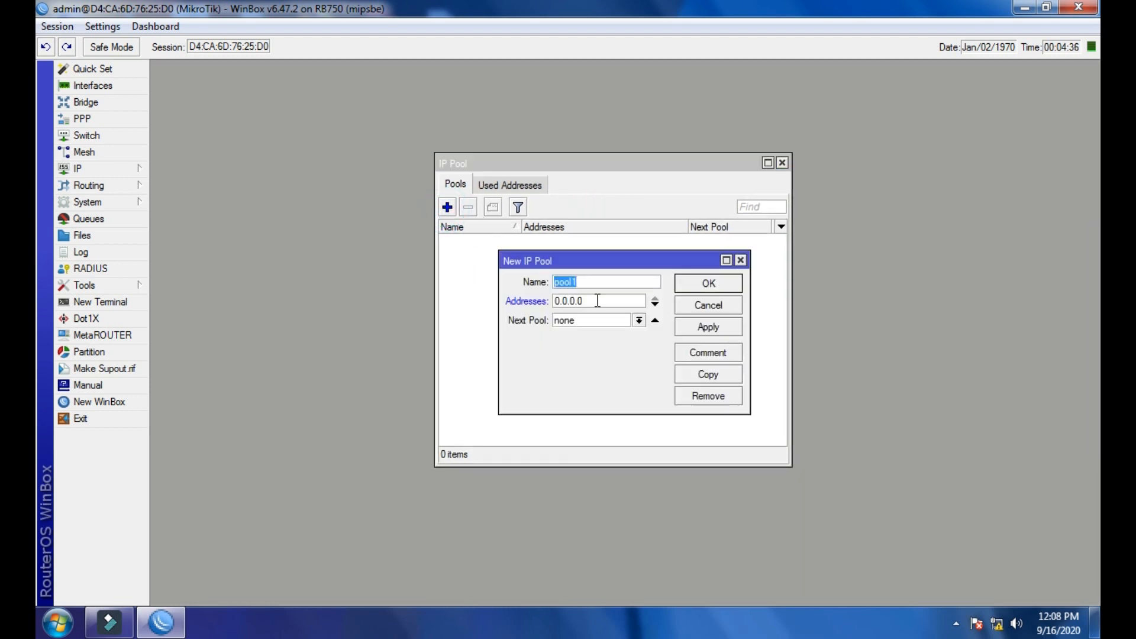
pyautogui.write('pp')
pyautogui.press('BackSpace')
pyautogui.press('BackSpace')
pyautogui.press('BackSpace')
pyautogui.write('PPPOE')
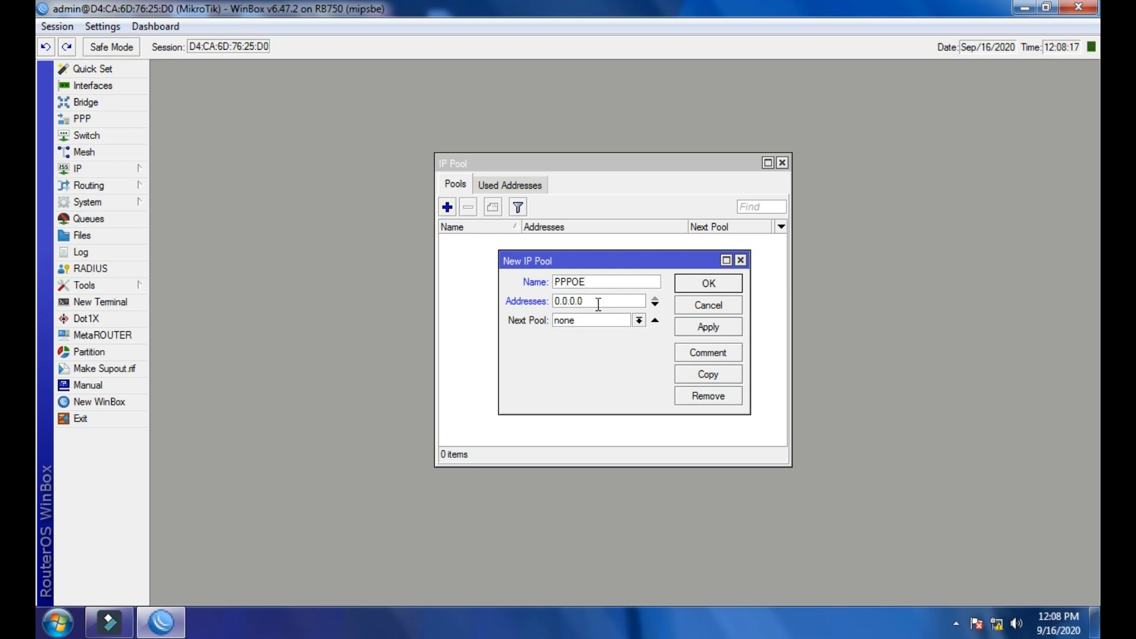
# - Set the pool's address range to 192.168.78.1-192.168.78.254, save it and close the IP pool list
pyautogui.click(596, 301)
pyautogui.write('192.168.78.1-192.168.78.254')
pyautogui.moveTo(751, 385); pyautogui.dragTo(936, 386)
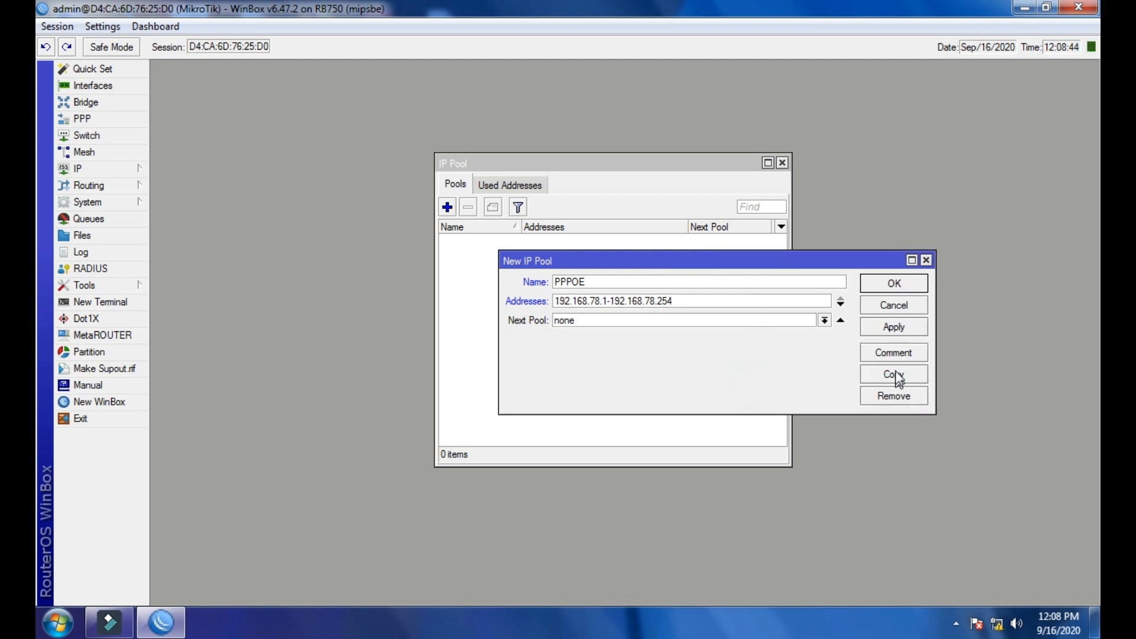
pyautogui.click(896, 329)
pyautogui.click(892, 285)
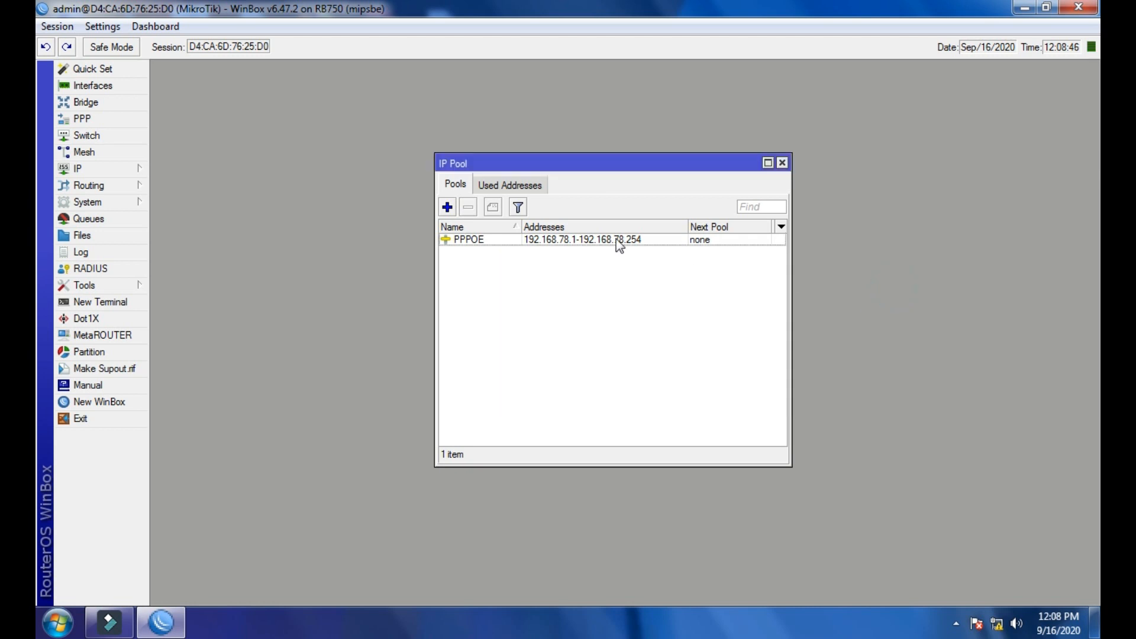
pyautogui.click(782, 163)
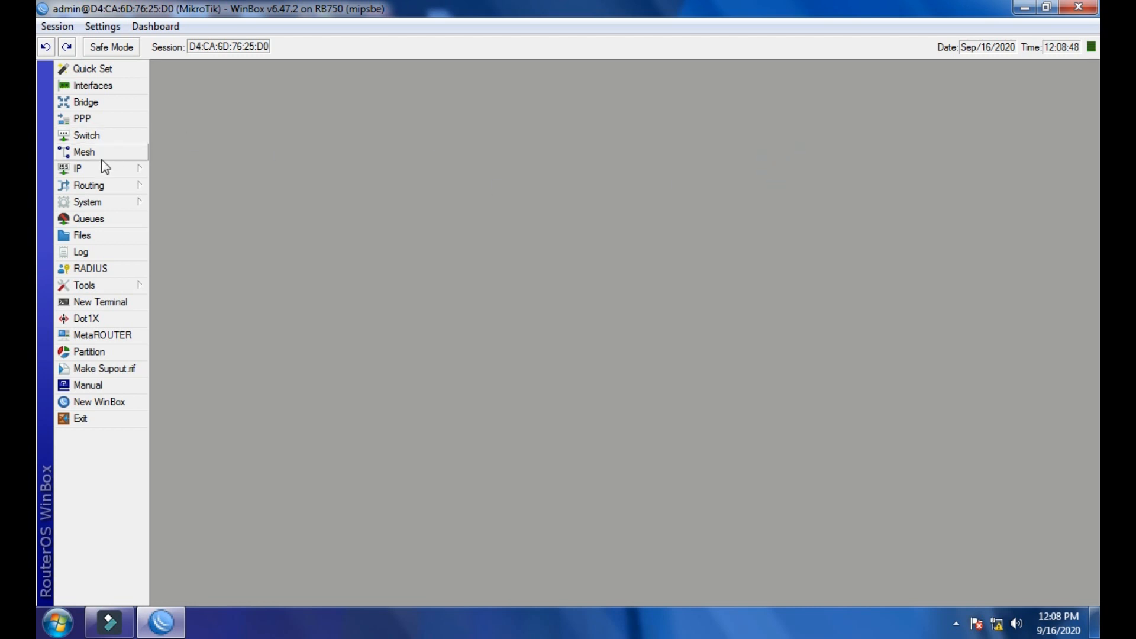
# - Add a new firewall NAT rule with masquerade as its action
pyautogui.click(86, 169)
pyautogui.click(173, 305)
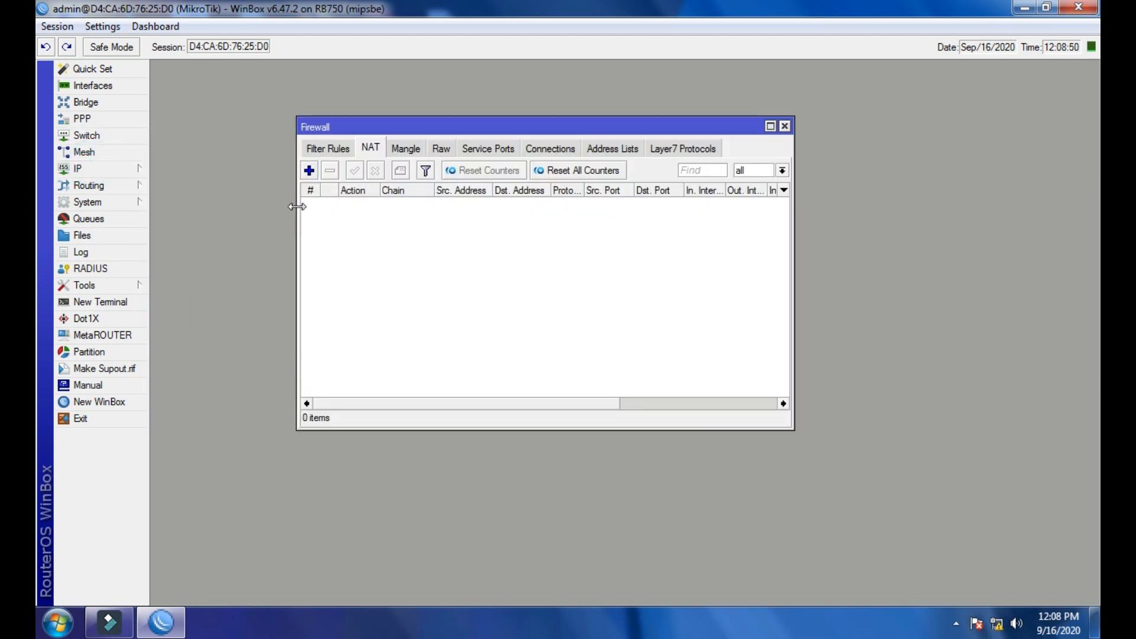
pyautogui.click(329, 149)
pyautogui.click(370, 148)
pyautogui.click(309, 170)
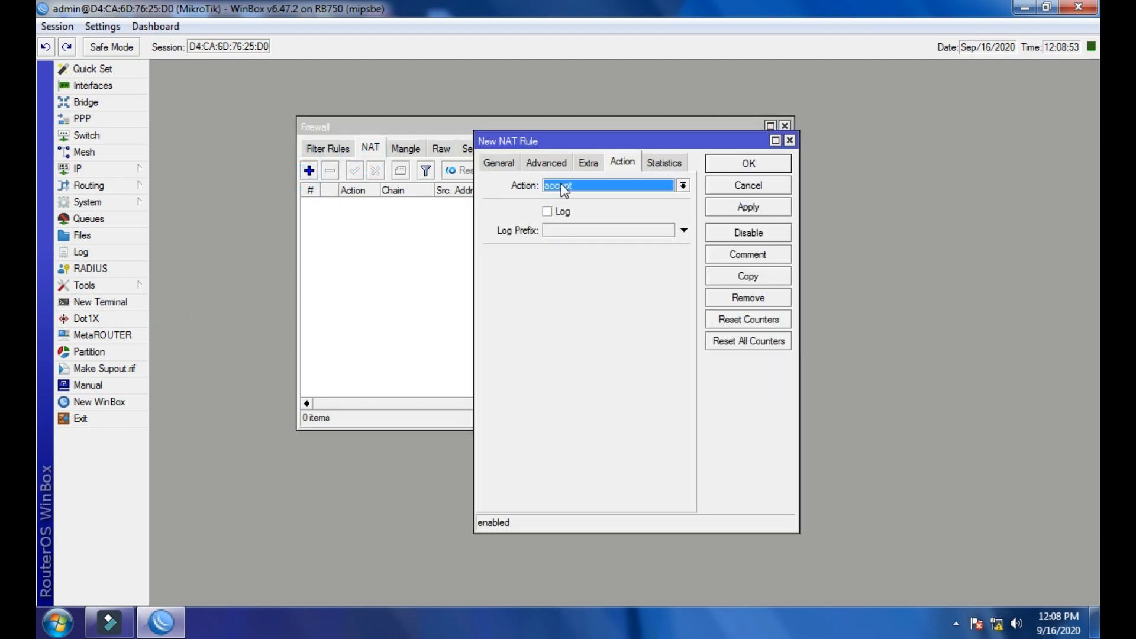
pyautogui.click(622, 187)
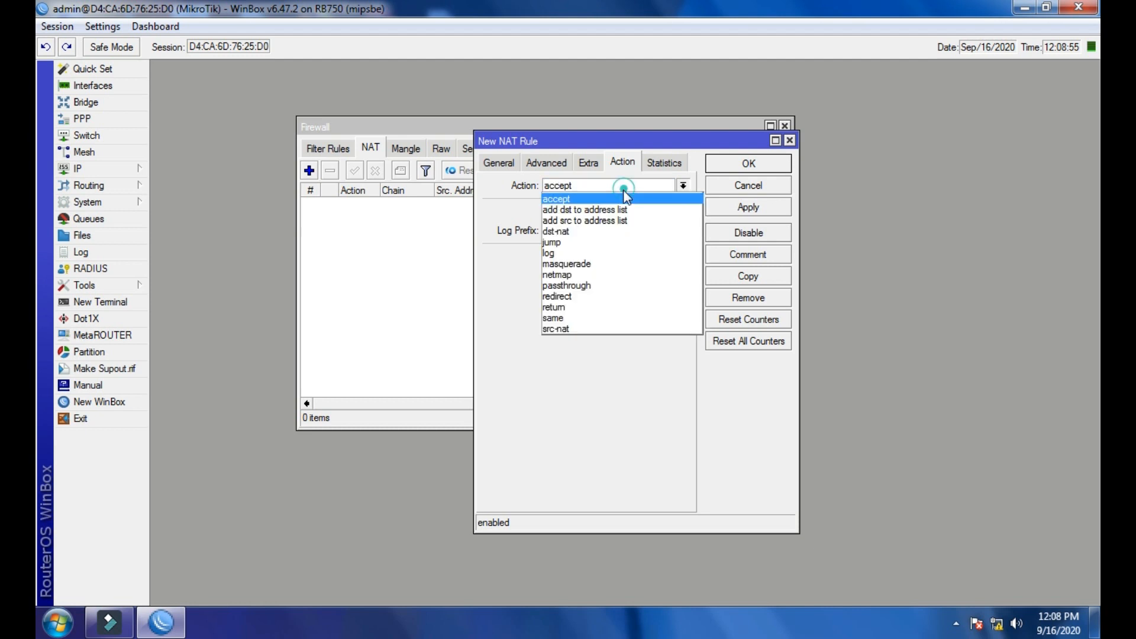
pyautogui.click(603, 259)
# - Set the NAT rule's source address to 192.168.78.0/24, save the rule and close the firewall window
pyautogui.click(495, 163)
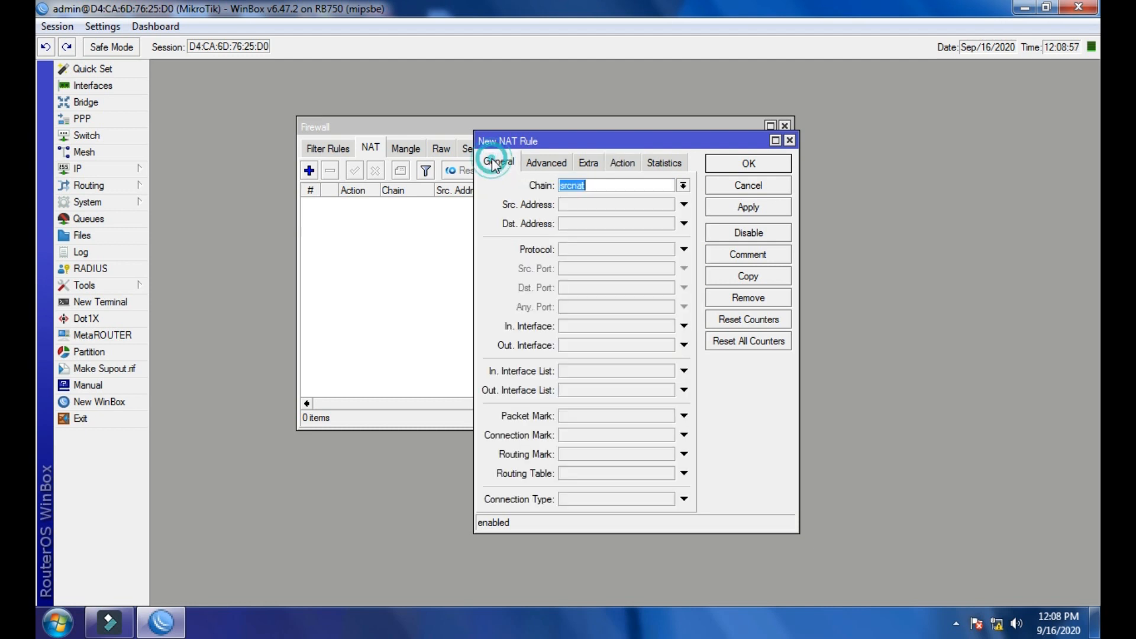
pyautogui.click(597, 206)
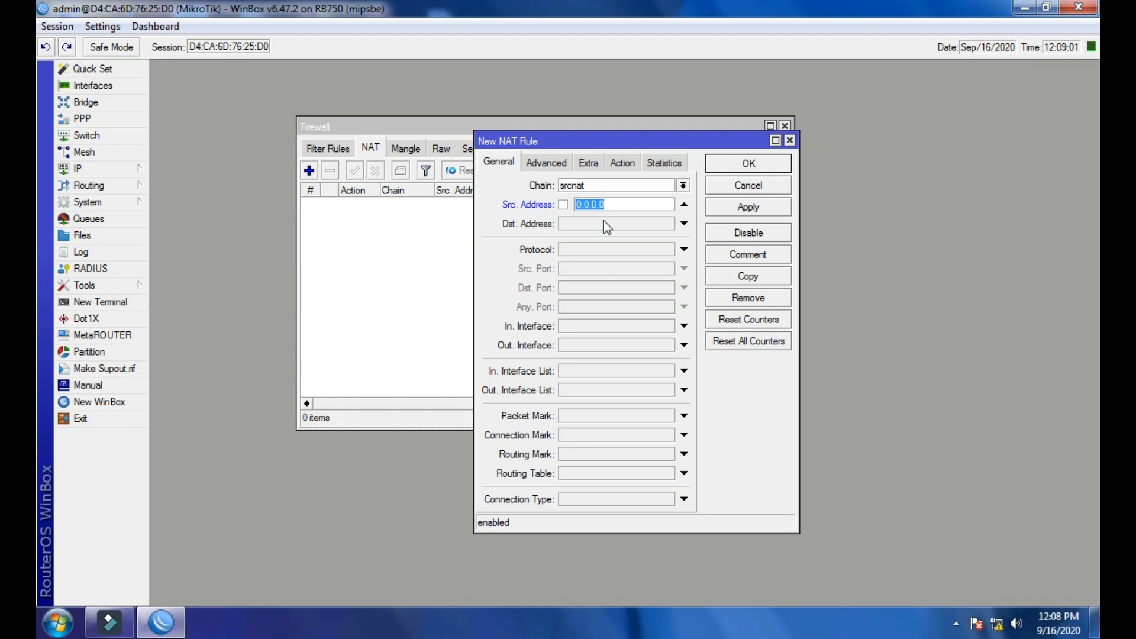
pyautogui.write('192.168.78.0/2')
pyautogui.click(726, 212)
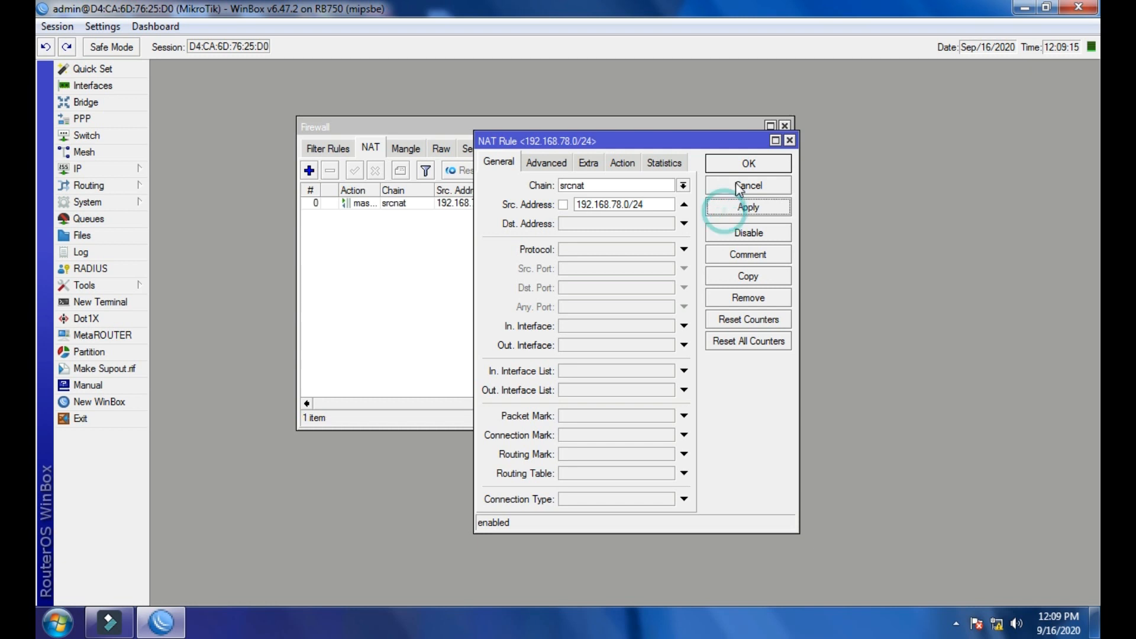
pyautogui.click(737, 166)
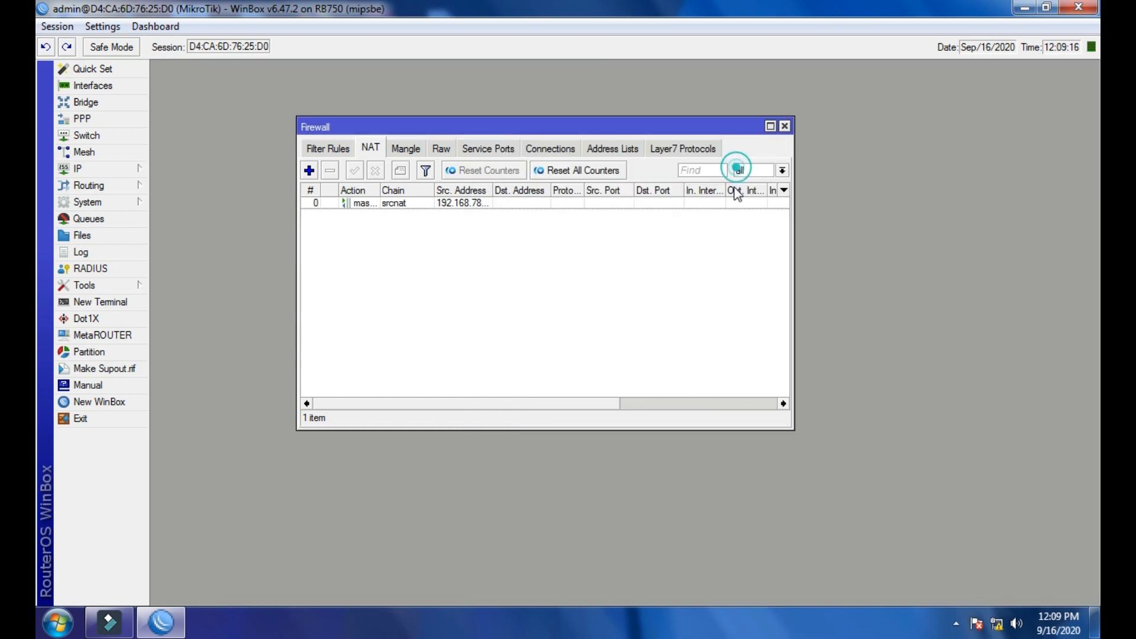
pyautogui.click(785, 126)
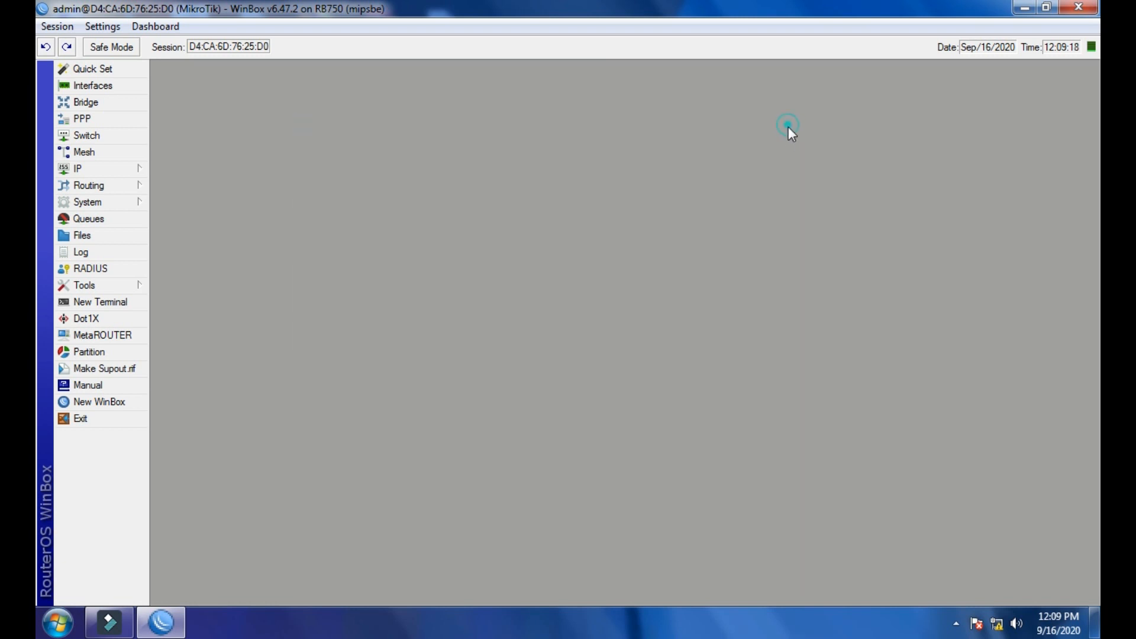
# - Create a new PPPoE server service named PPPOE on the LAN interface
pyautogui.click(91, 122)
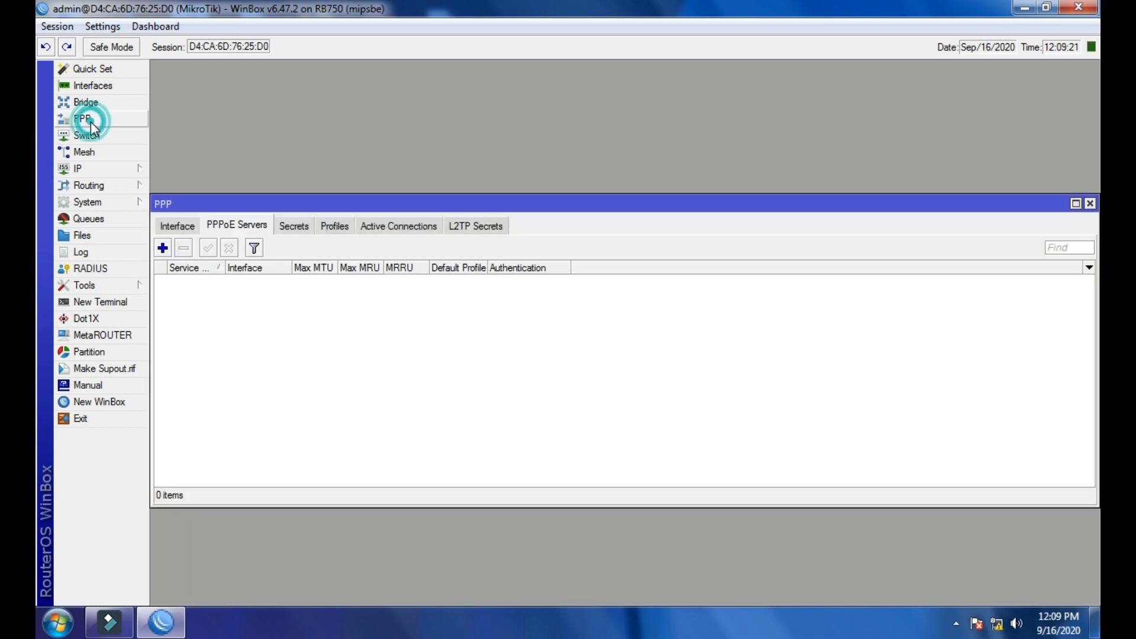
pyautogui.click(164, 248)
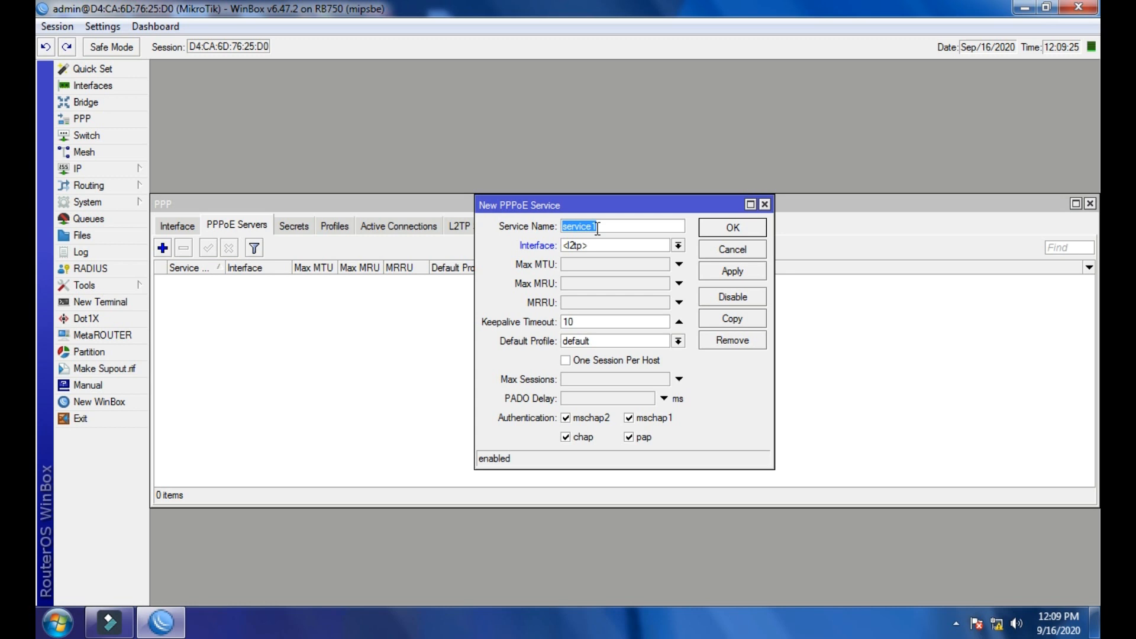
pyautogui.write('PPPO')
pyautogui.click(628, 244)
pyautogui.click(616, 270)
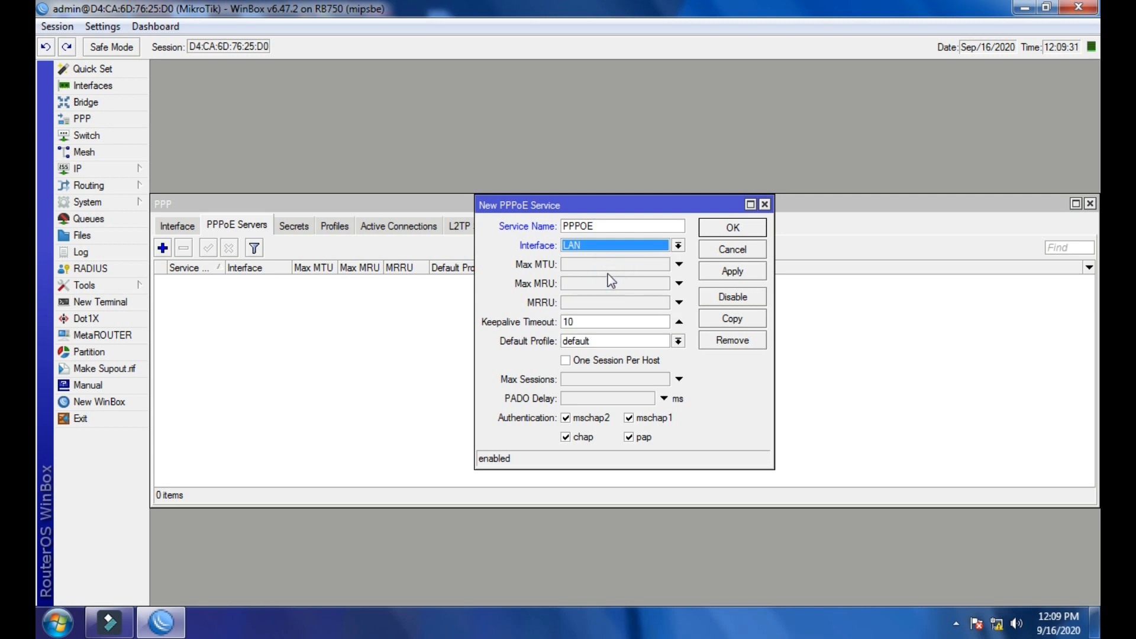
# - Leave the PPPoE service's Max MTU unset, enable One Session Per Host and save the service
pyautogui.click(605, 267)
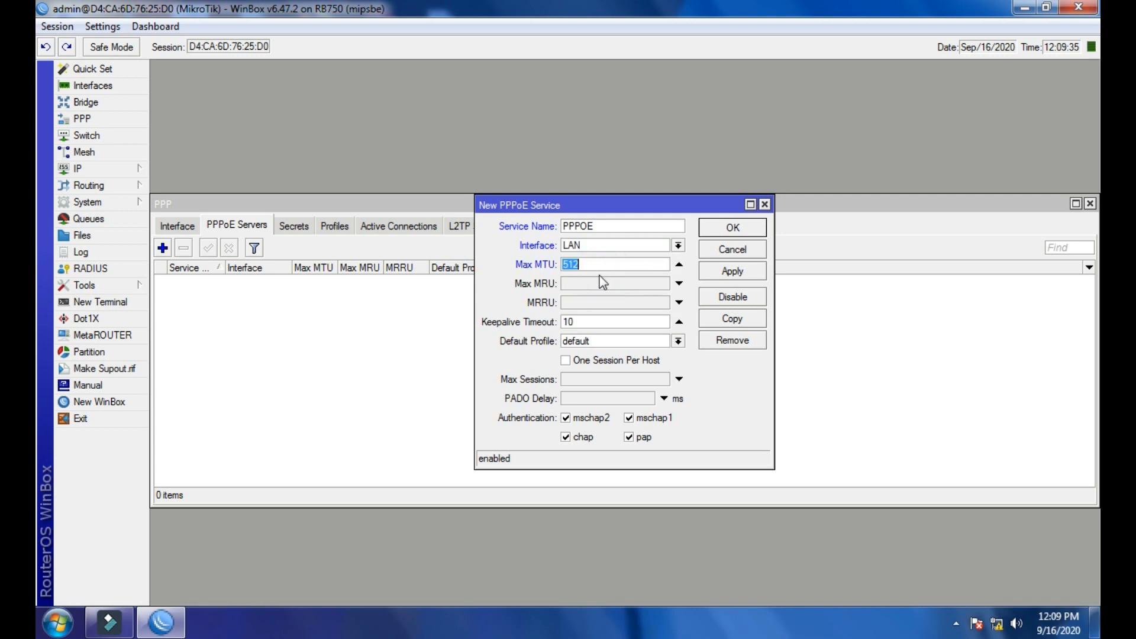
pyautogui.click(678, 264)
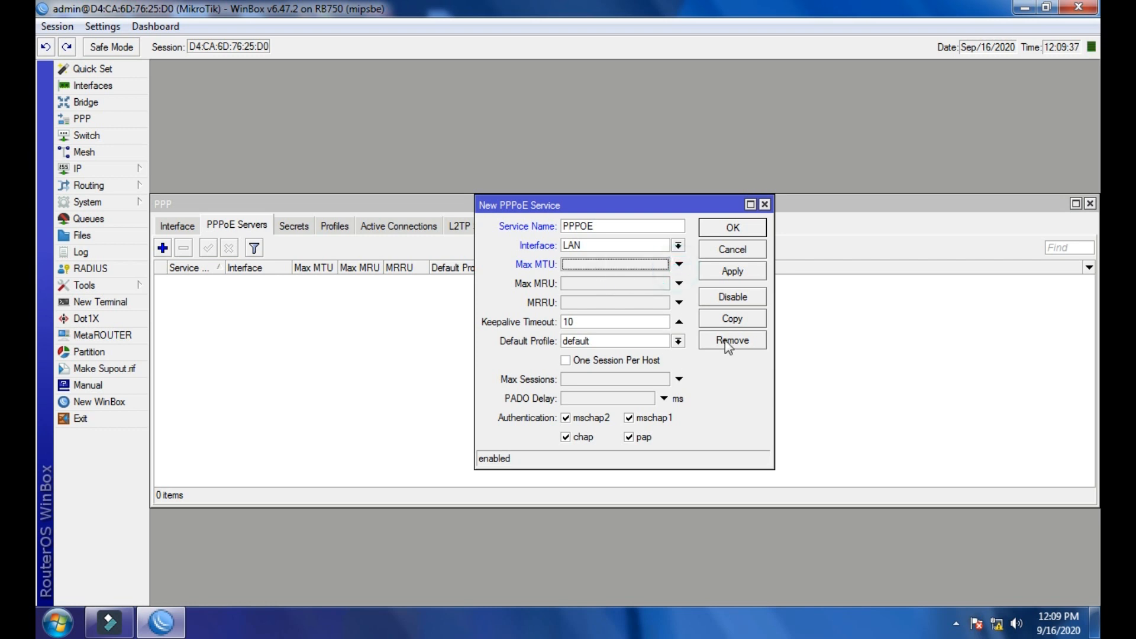
pyautogui.click(567, 360)
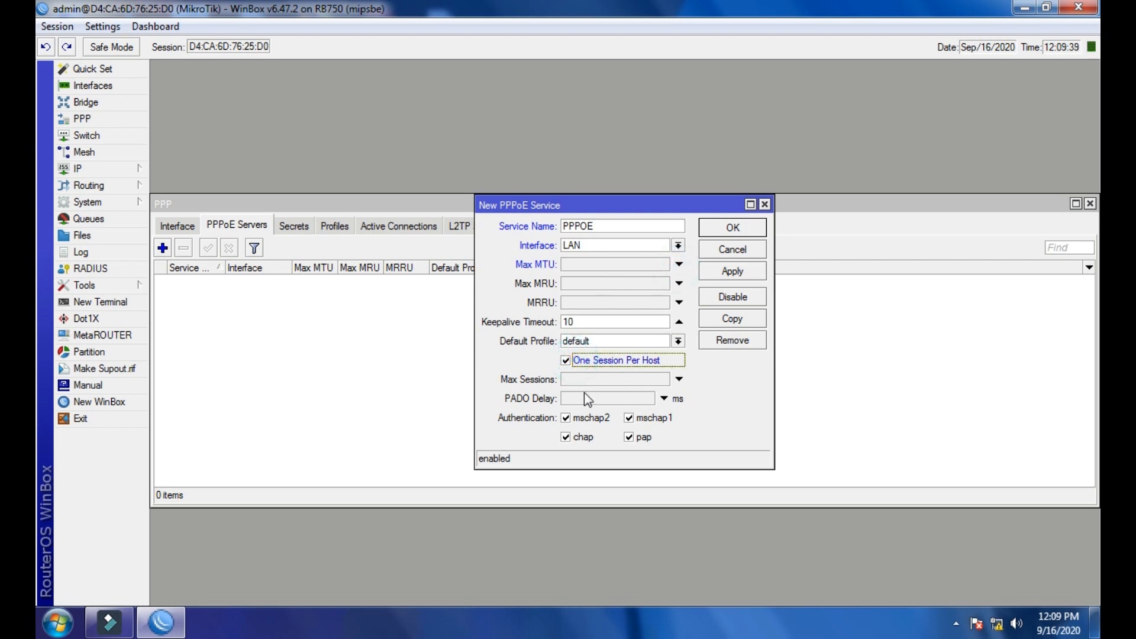
pyautogui.click(719, 272)
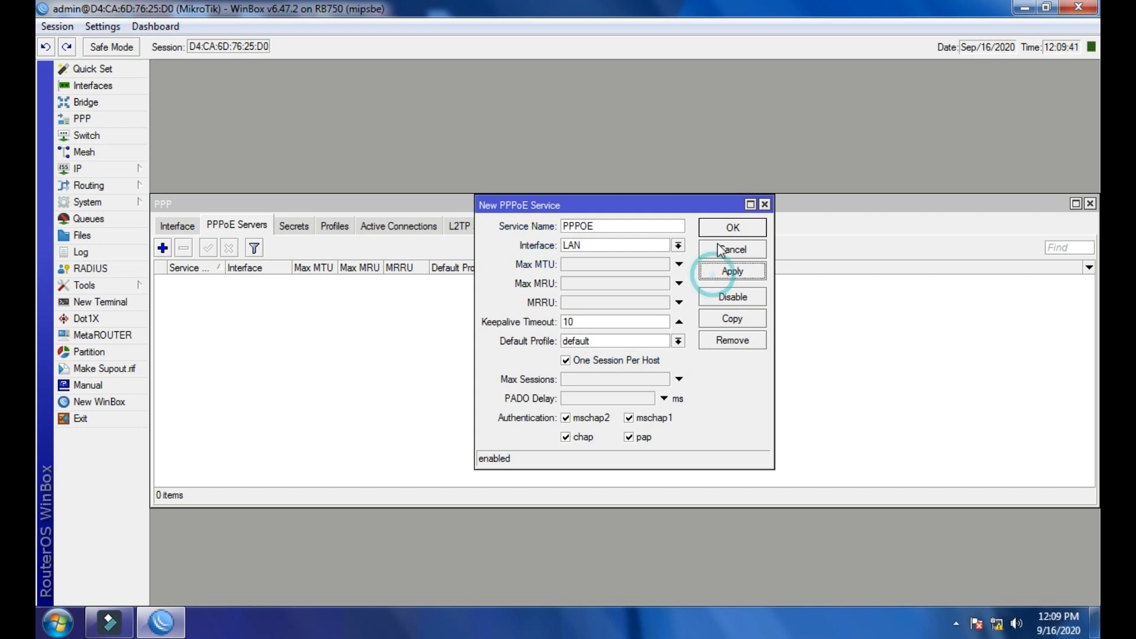
pyautogui.click(718, 233)
pyautogui.click(249, 283)
pyautogui.click(303, 340)
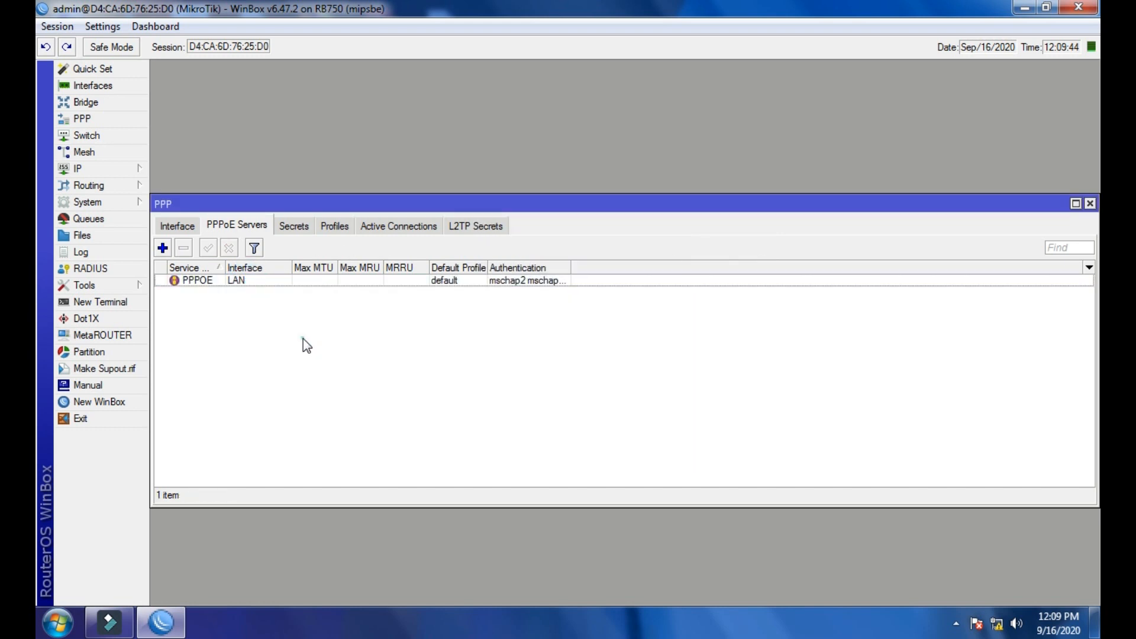
# - Create a new PPP profile named 1MB
pyautogui.click(294, 227)
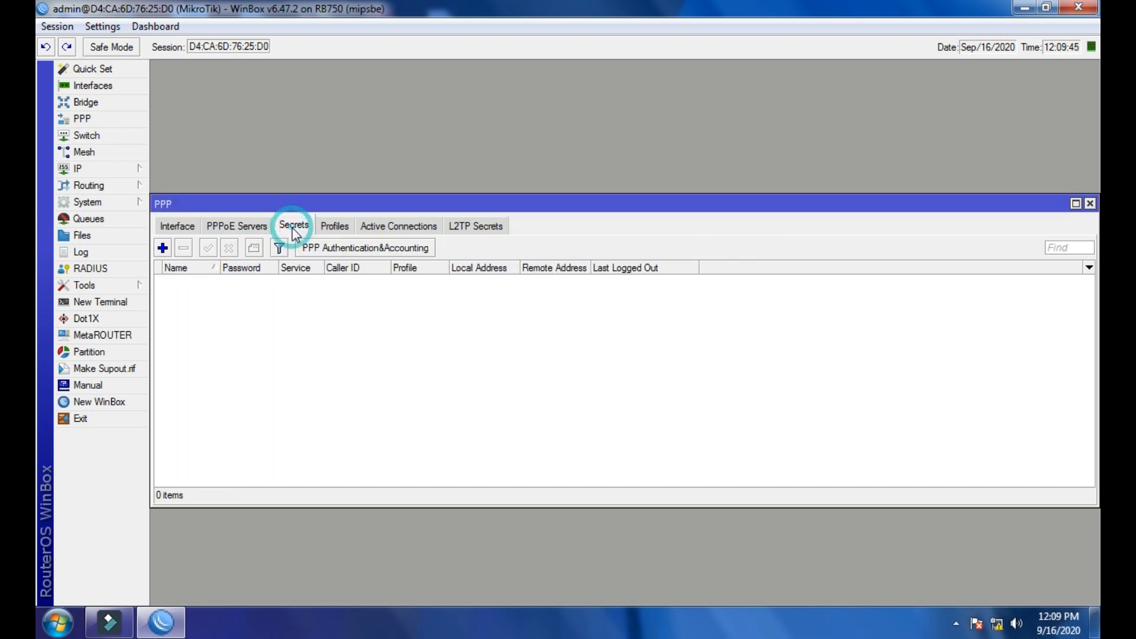
pyautogui.click(324, 231)
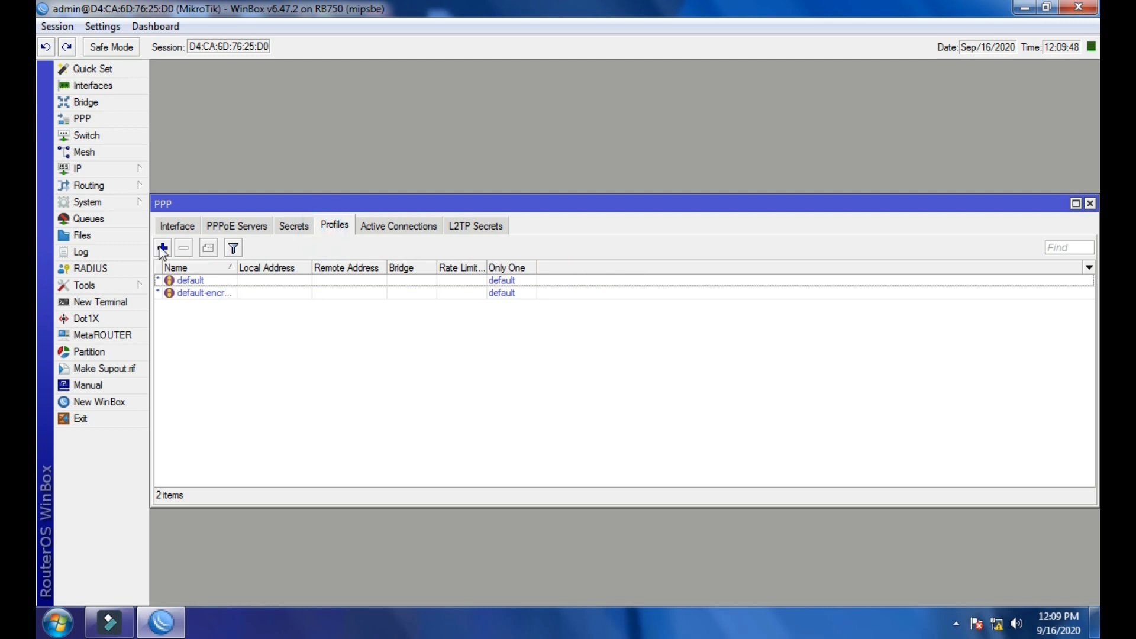
pyautogui.click(163, 248)
pyautogui.write('1MB')
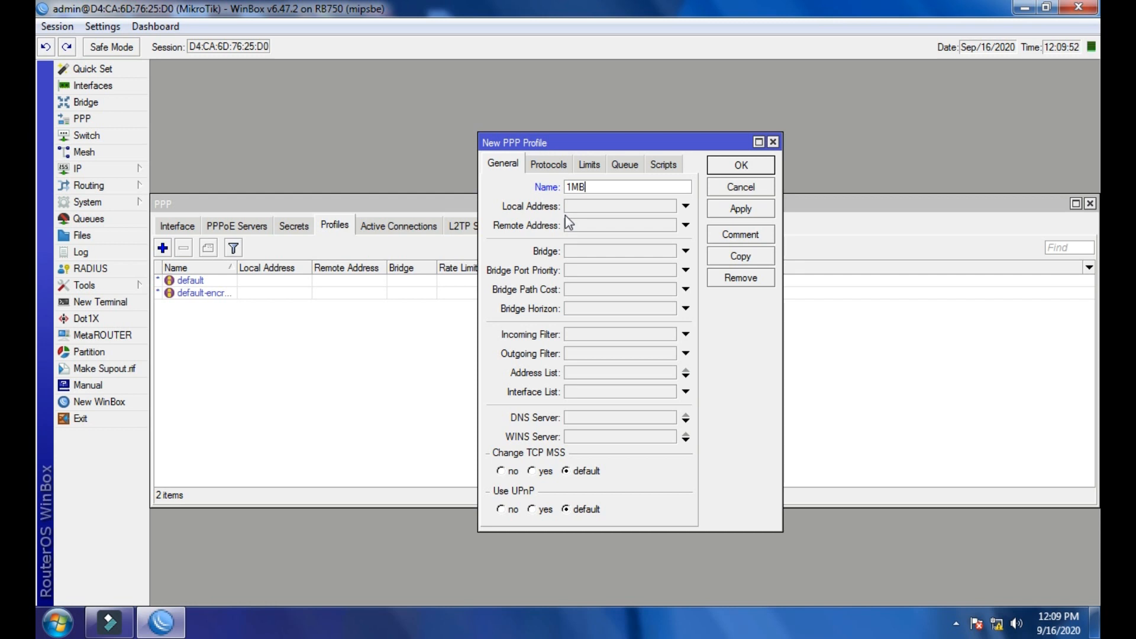
# - Set the 1MB profile's local address to 192.168.78.1 and choose the existing IP pool as its remote address
pyautogui.click(581, 207)
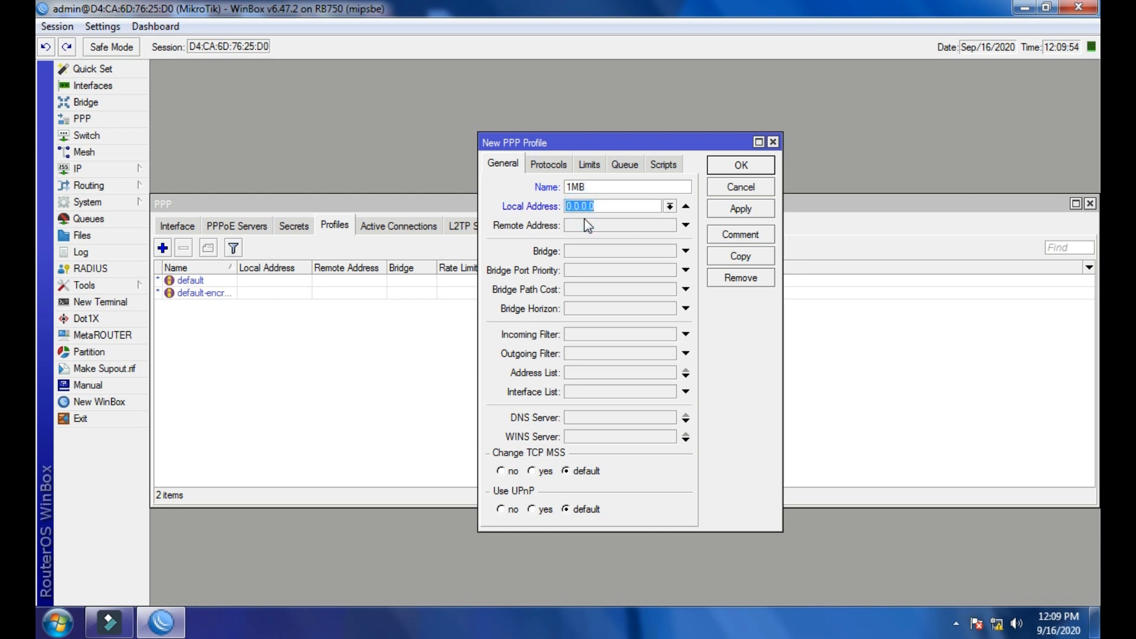
pyautogui.write('192.168.78.1')
pyautogui.click(634, 225)
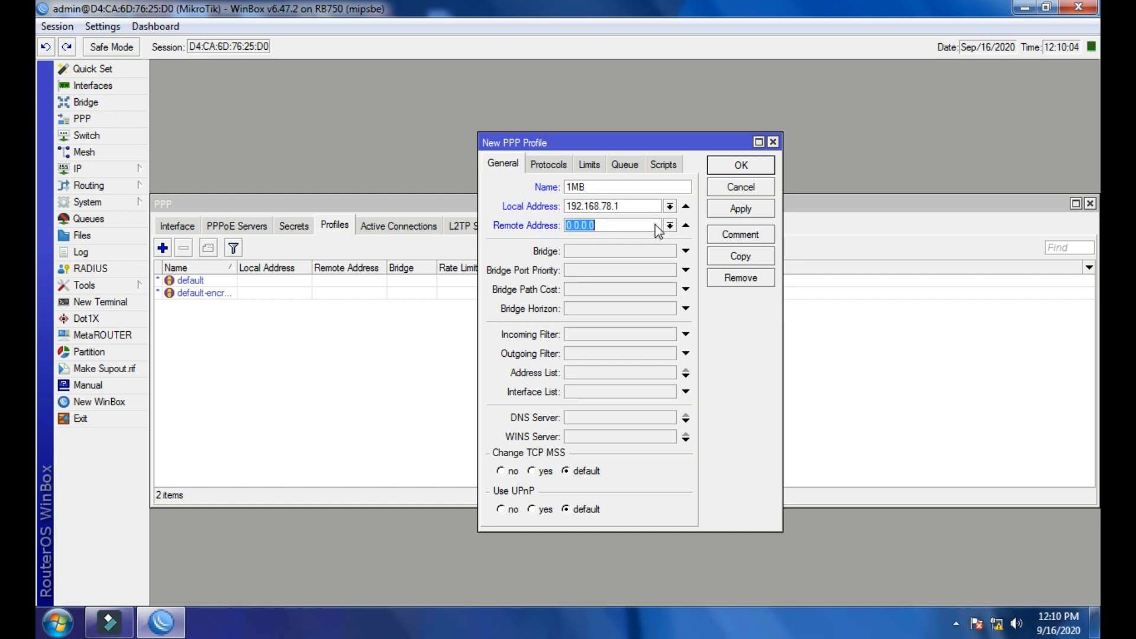
pyautogui.click(669, 225)
pyautogui.click(643, 239)
# - Set the 1MB profile's rate limit to 1M/1M, set Only One to yes and save the profile
pyautogui.click(590, 166)
pyautogui.click(574, 235)
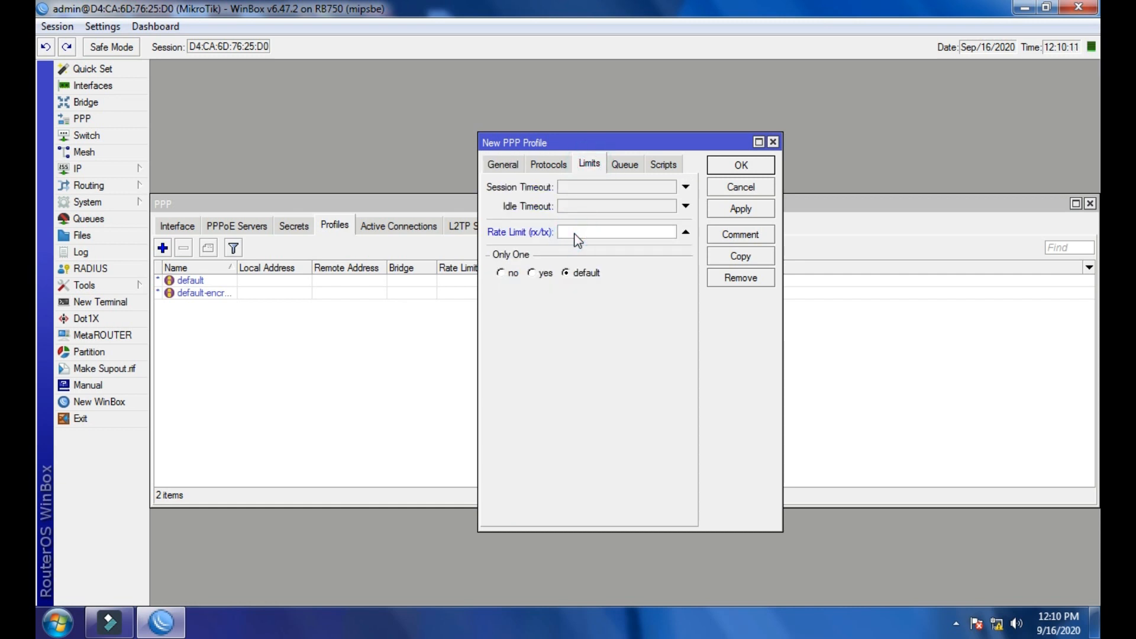
pyautogui.write('1M/1M')
pyautogui.click(733, 212)
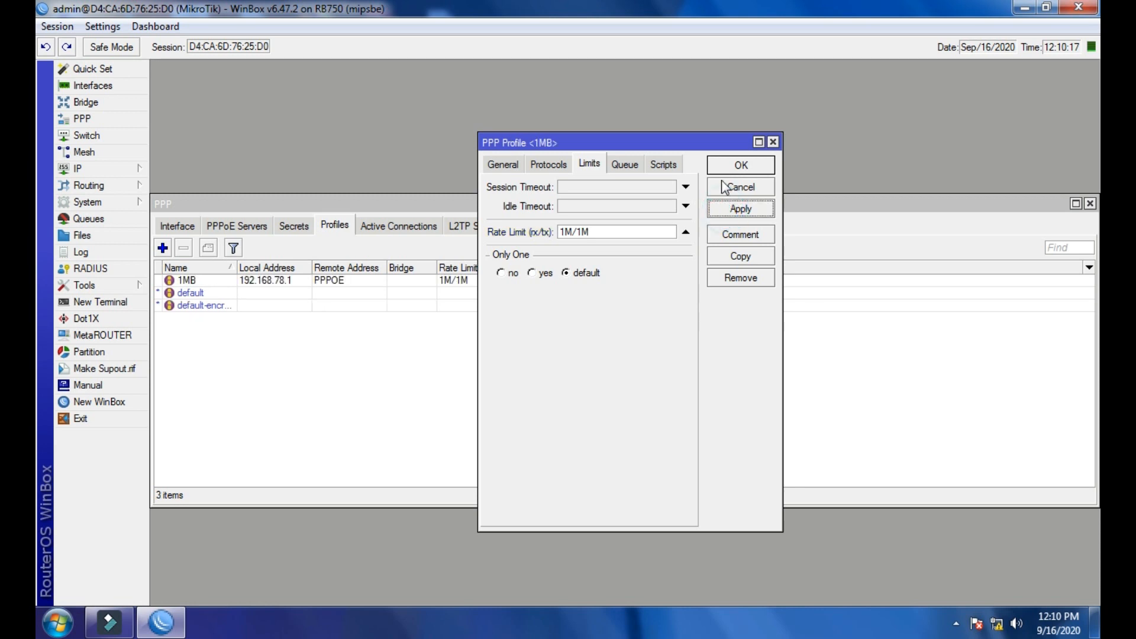
pyautogui.click(531, 273)
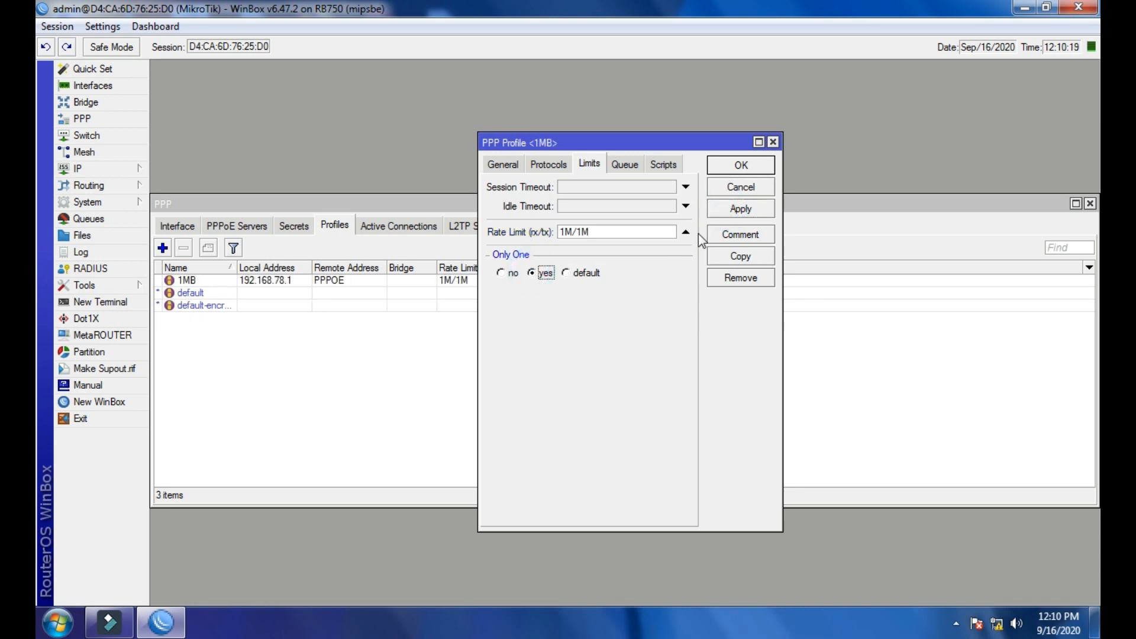
pyautogui.click(739, 165)
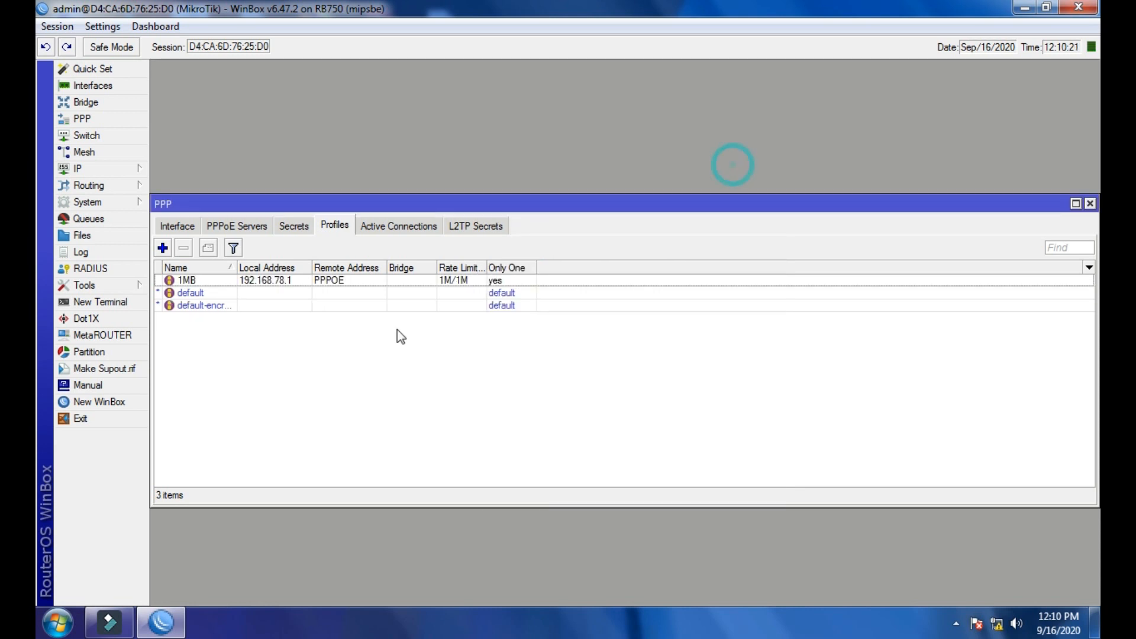
pyautogui.click(233, 282)
pyautogui.click(230, 326)
pyautogui.click(273, 279)
pyautogui.click(296, 350)
pyautogui.click(365, 228)
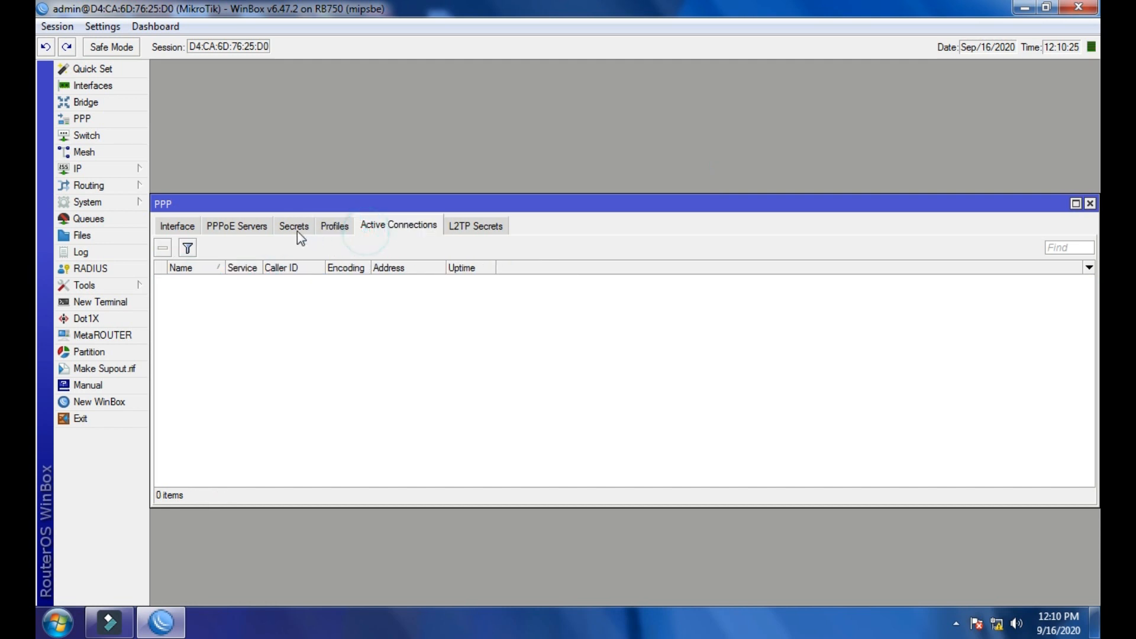
# - Create a PPP secret named 5 with service pppoe and profile 1MB, and save it
pyautogui.click(294, 226)
pyautogui.click(163, 247)
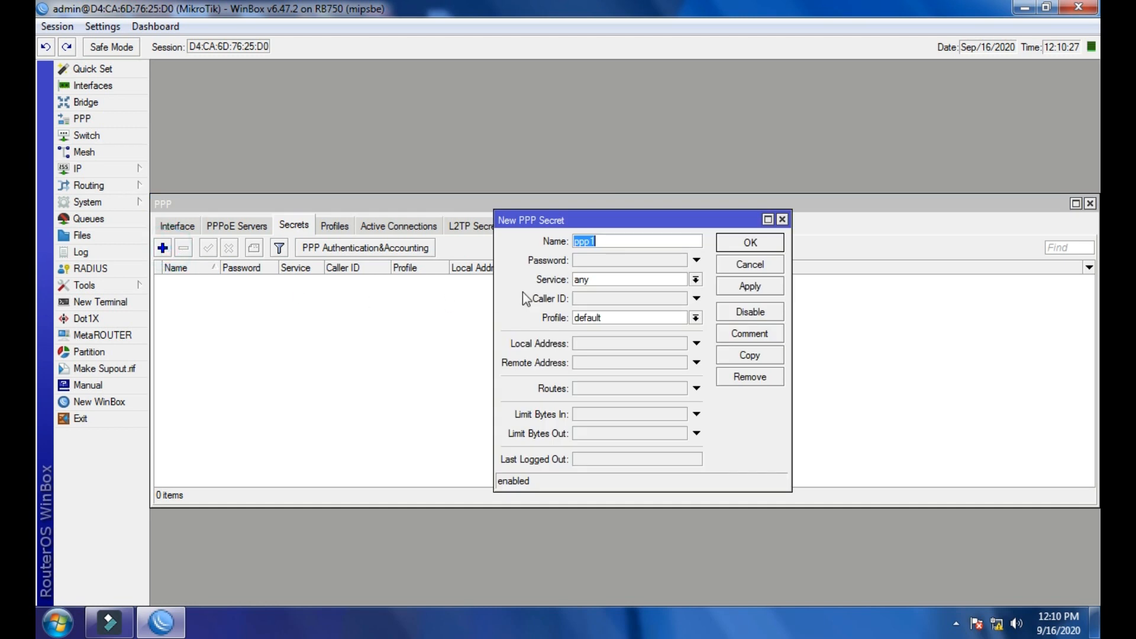
pyautogui.write('5')
pyautogui.click(696, 279)
pyautogui.click(588, 332)
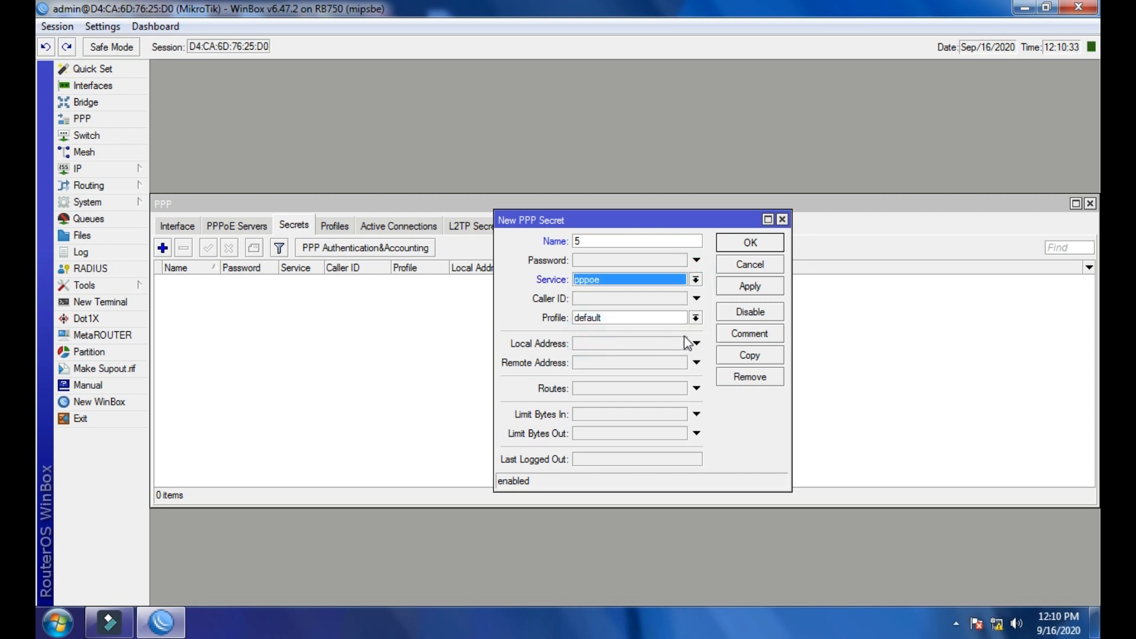
pyautogui.click(665, 319)
pyautogui.click(634, 330)
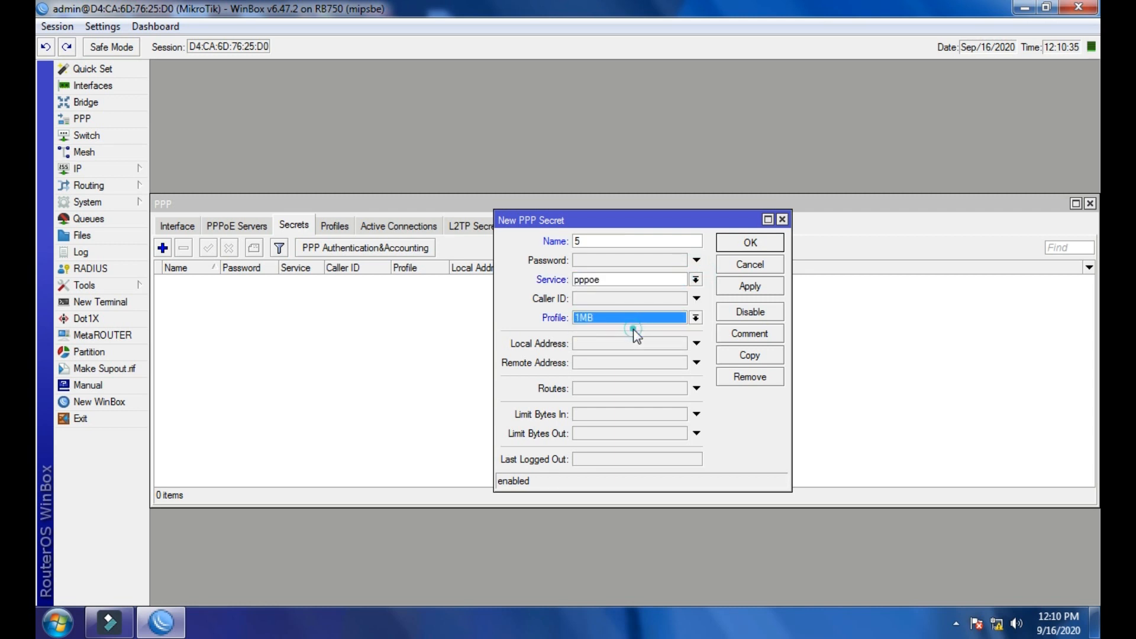
pyautogui.click(749, 286)
pyautogui.click(749, 242)
pyautogui.click(366, 282)
pyautogui.click(373, 324)
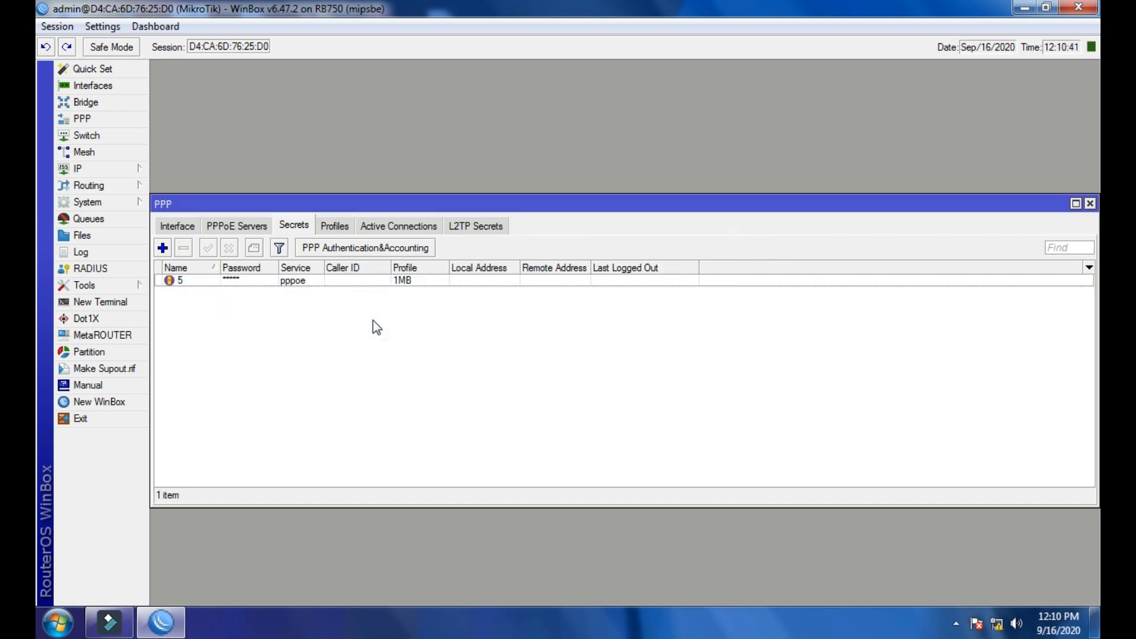
# - Open the desktop text file Triple Internet Package In Night, copy its entire queue script and close the file
pyautogui.click(1022, 11)
pyautogui.rightClick(793, 157)
pyautogui.click(812, 208)
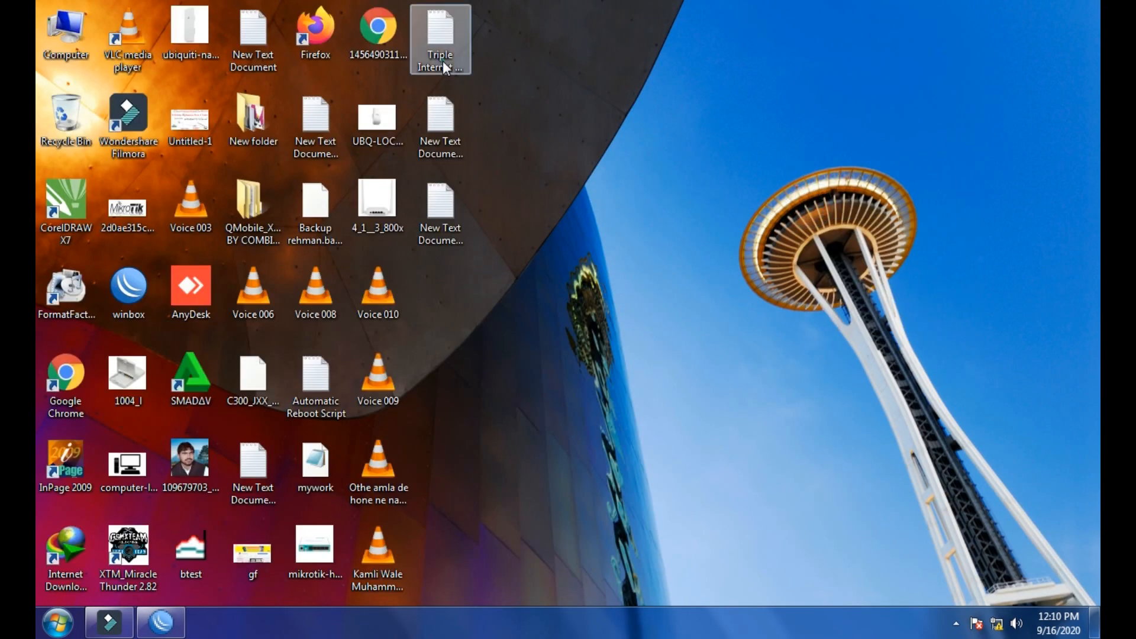
pyautogui.doubleClick(443, 61)
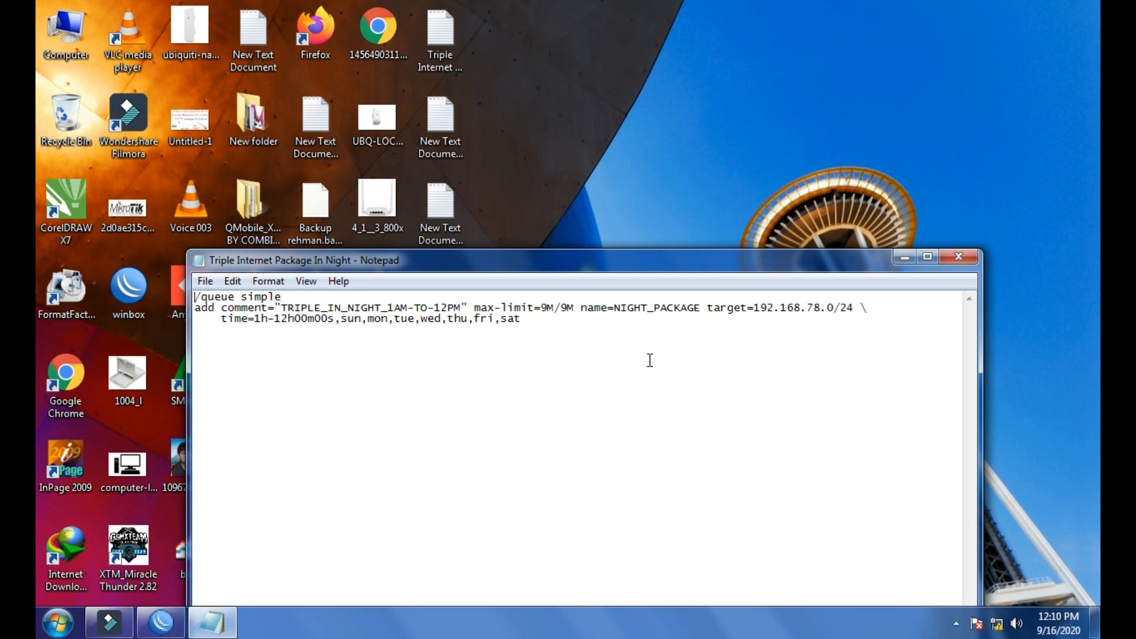
pyautogui.moveTo(645, 358); pyautogui.dragTo(193, 297)
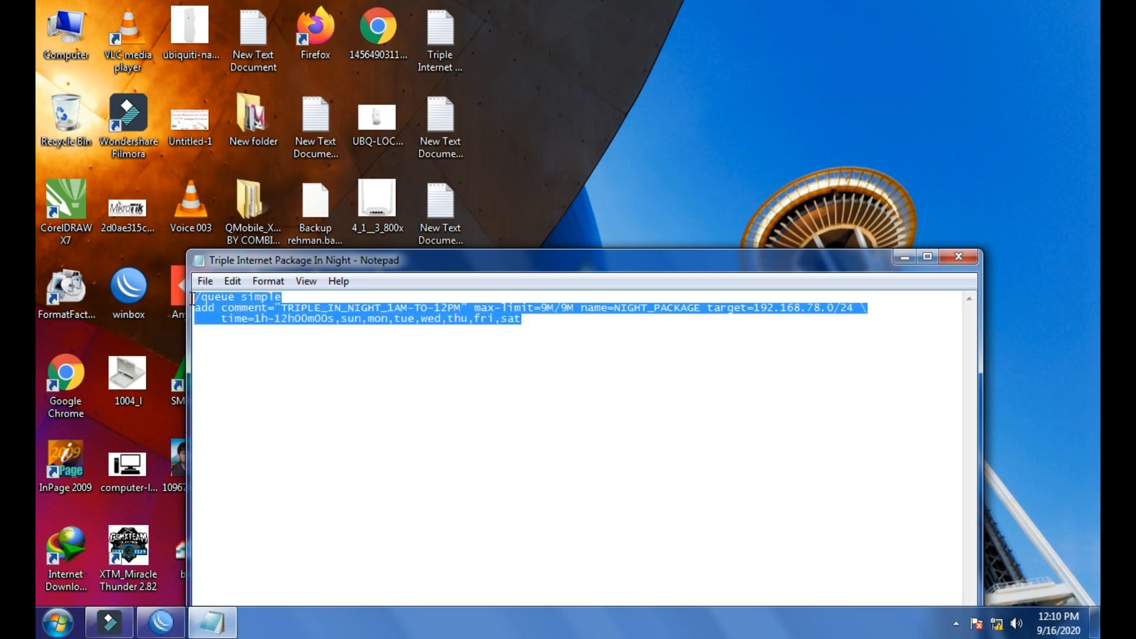
pyautogui.rightClick(208, 302)
pyautogui.click(251, 352)
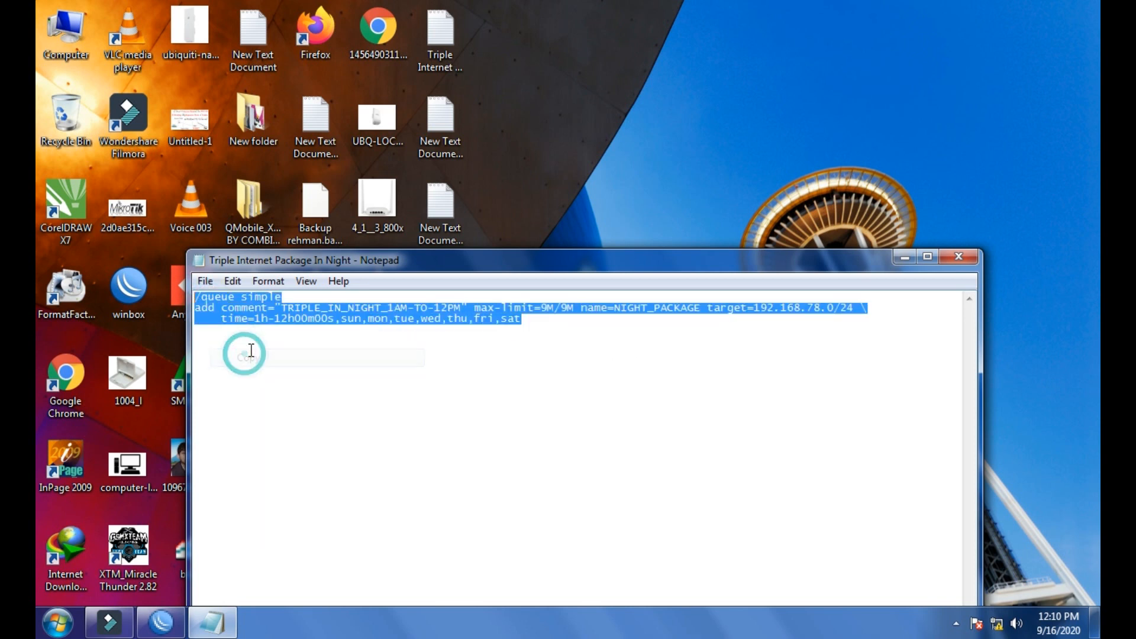
pyautogui.click(958, 256)
# - Switch back to WinBox, open a terminal and the simple queue list, and paste the copied queue script into the terminal
pyautogui.click(151, 623)
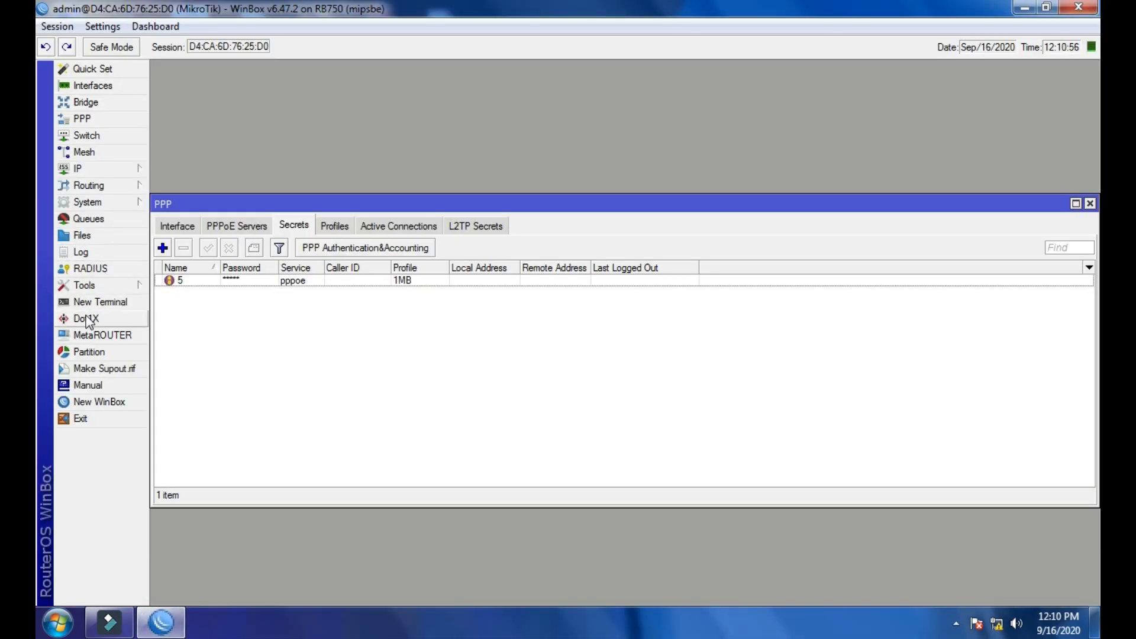
pyautogui.click(98, 302)
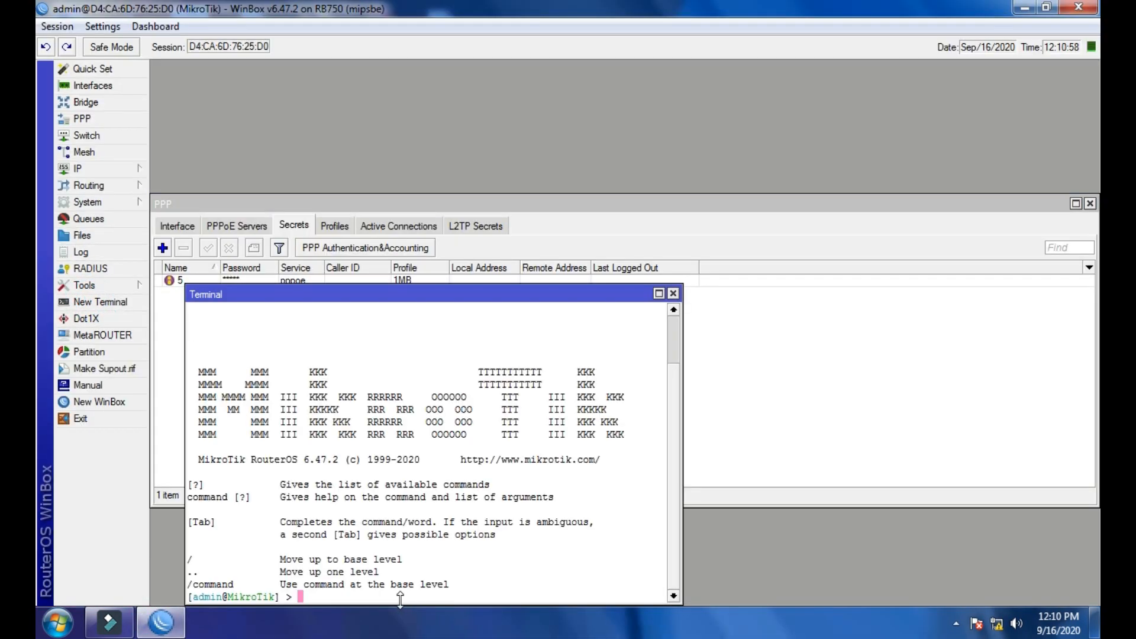
pyautogui.click(90, 219)
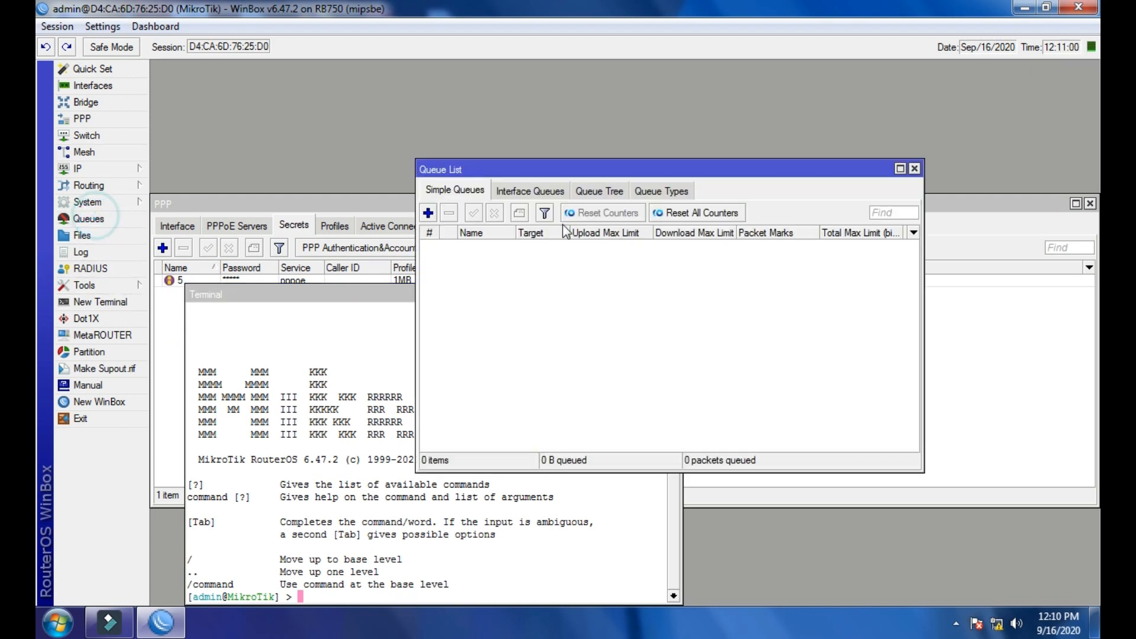
pyautogui.moveTo(587, 172); pyautogui.dragTo(707, 167)
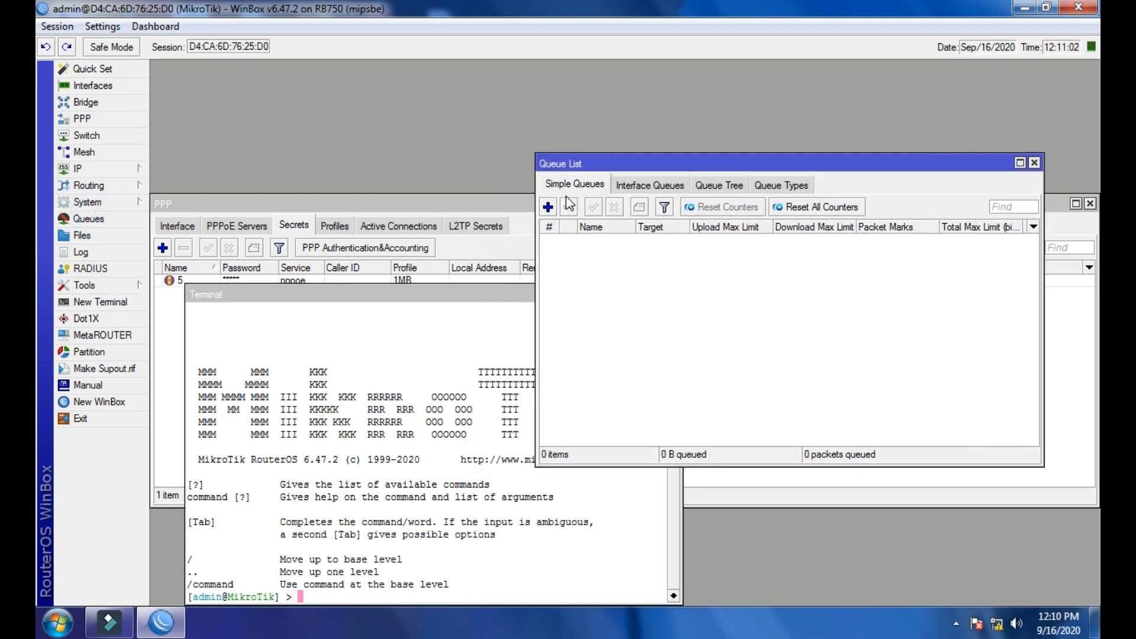
pyautogui.rightClick(388, 589)
pyautogui.click(400, 582)
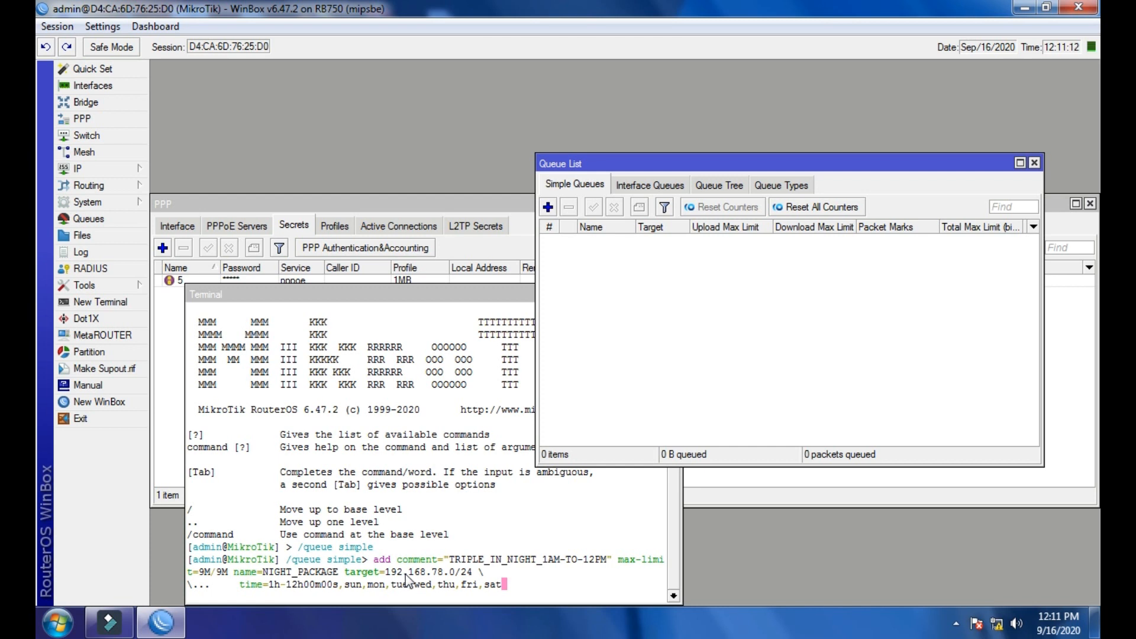
# - Run the pasted script to add the NIGHT_PACKAGE simple queue with a 9M/9M limit for 192.168.78.0/24, and close the terminal
pyautogui.moveTo(417, 294); pyautogui.dragTo(333, 103)
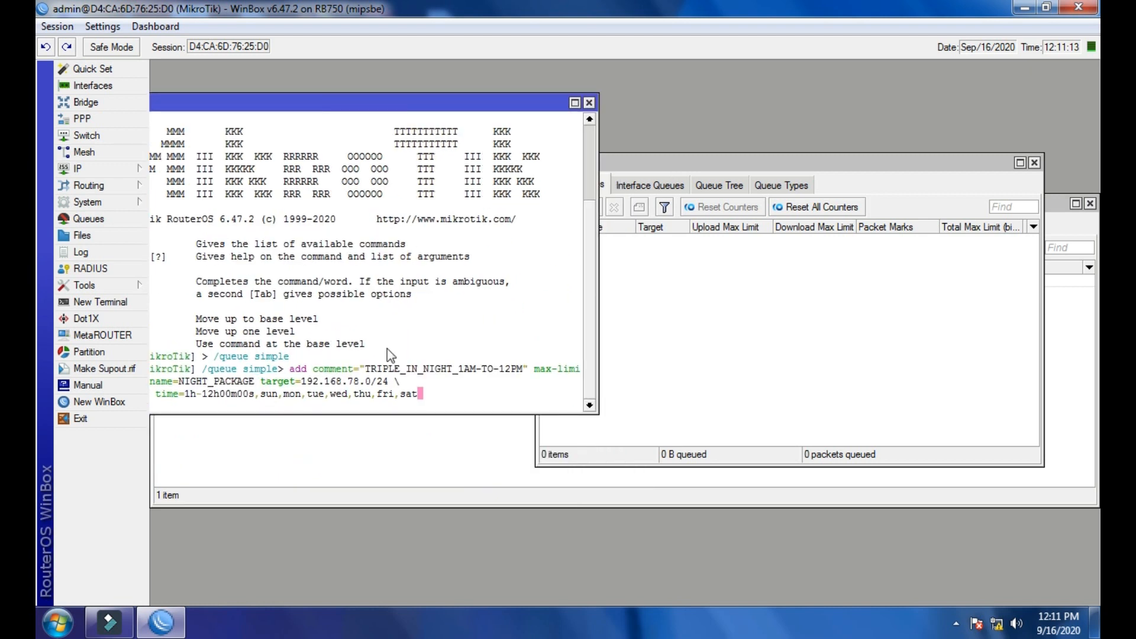
pyautogui.click(439, 396)
pyautogui.press('Return')
pyautogui.press('Return')
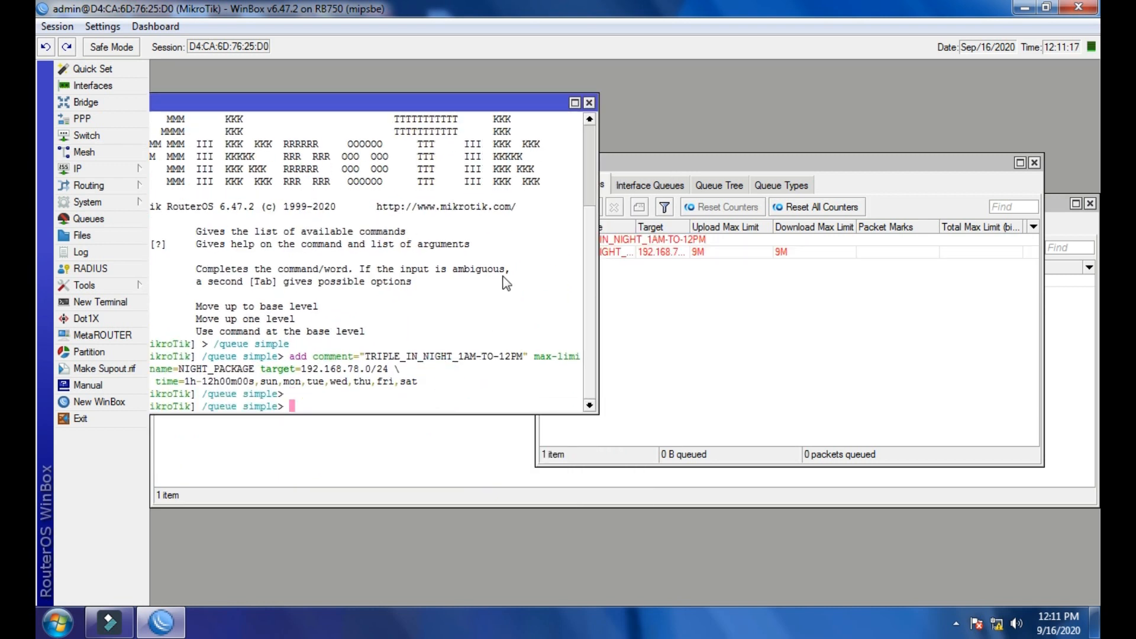
pyautogui.click(589, 102)
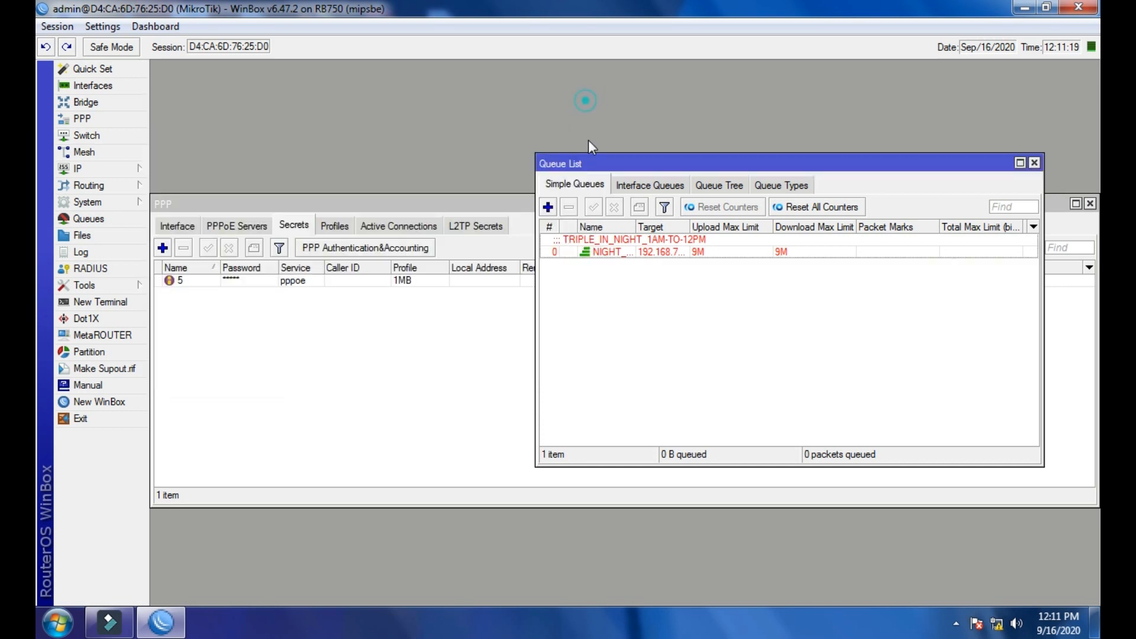
# - Examine the NIGHT_PACKAGE queue's target, max limits, time range and days without changing them
pyautogui.click(587, 254)
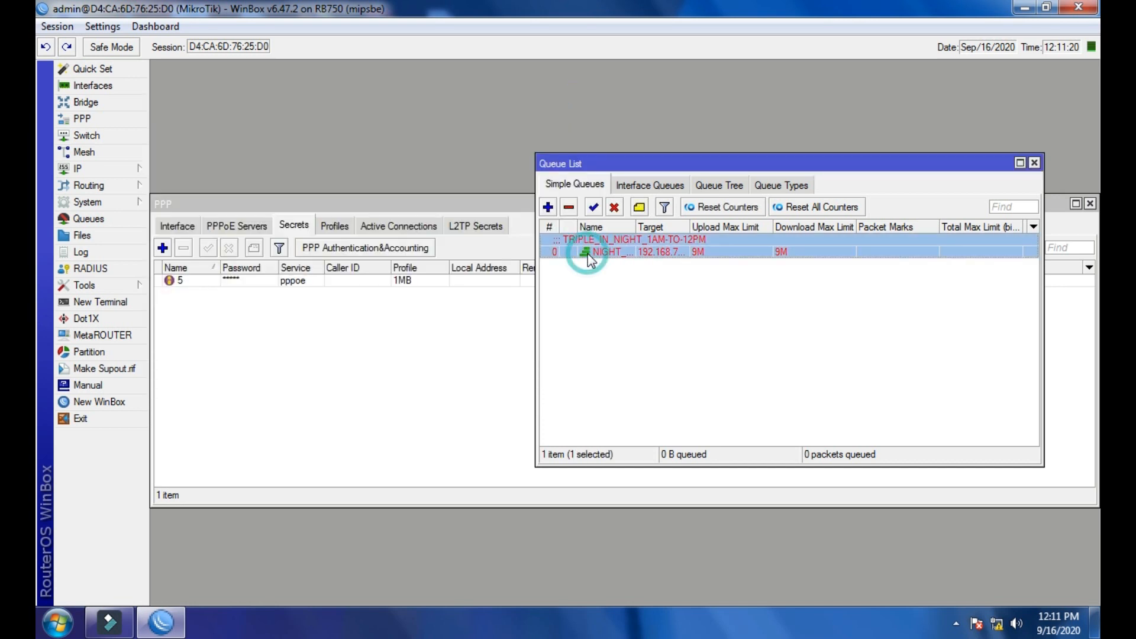
pyautogui.click(622, 301)
pyautogui.doubleClick(626, 253)
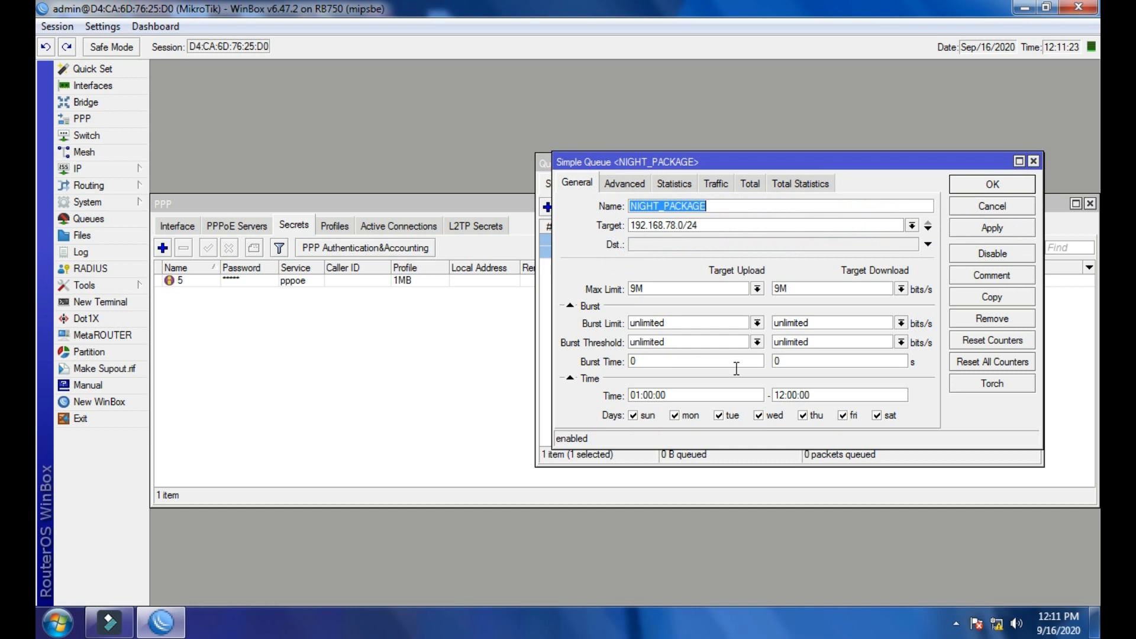
pyautogui.click(1033, 161)
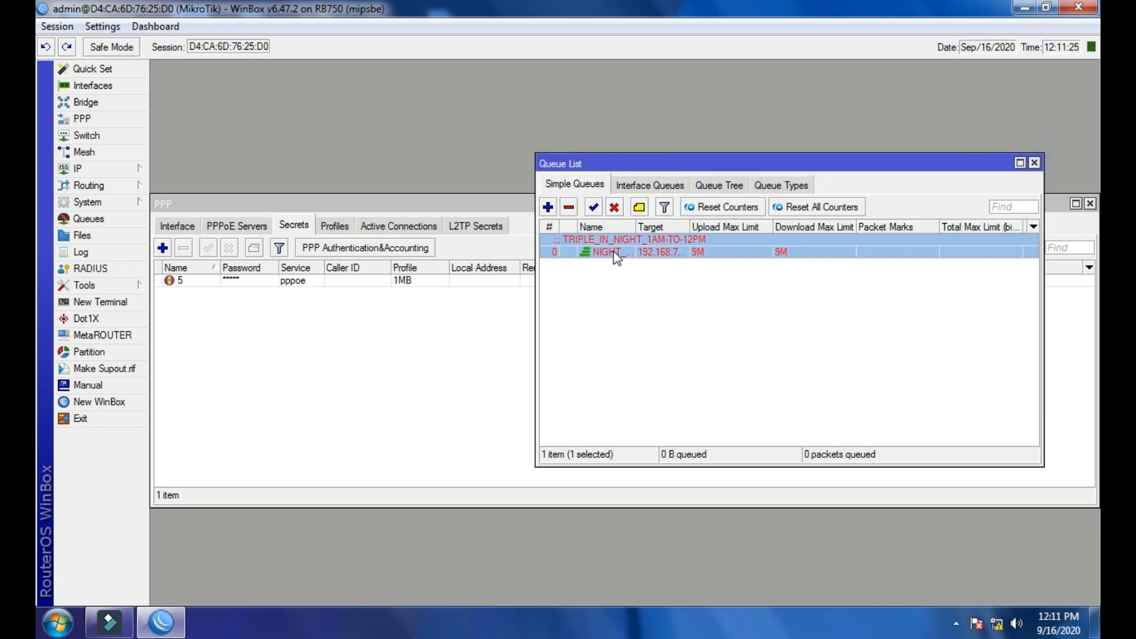
pyautogui.click(600, 319)
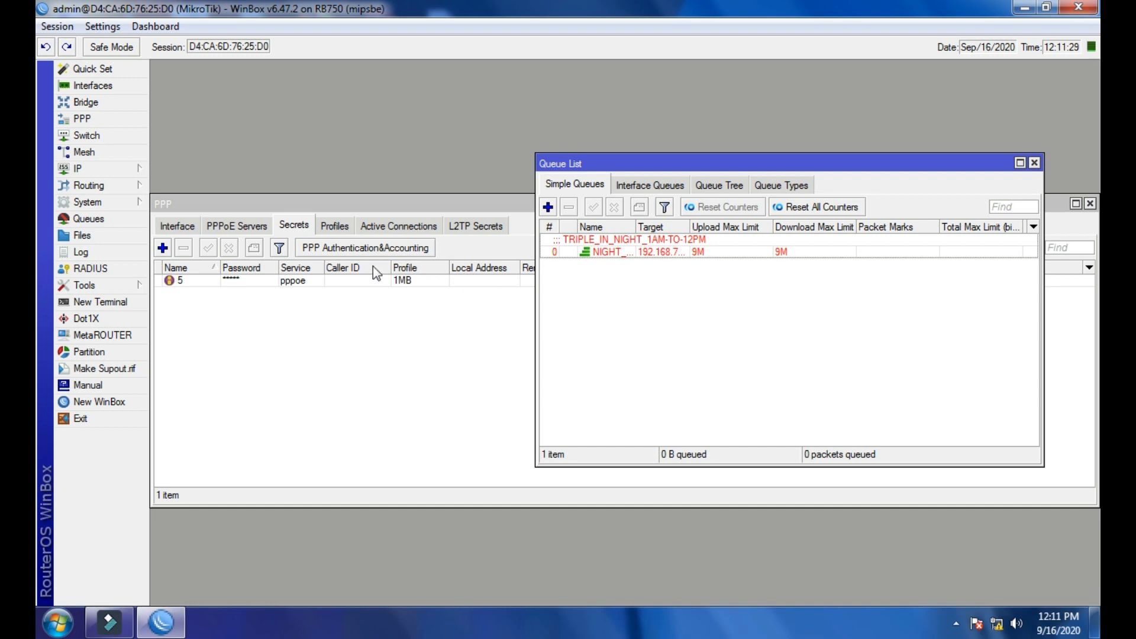
pyautogui.doubleClick(594, 251)
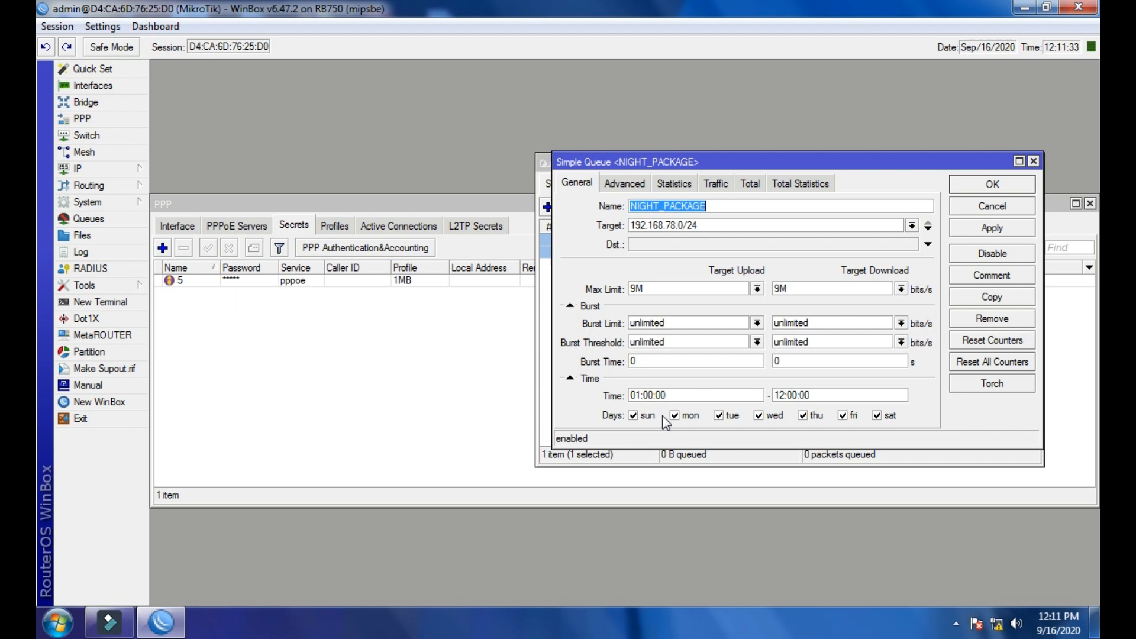
pyautogui.click(1033, 161)
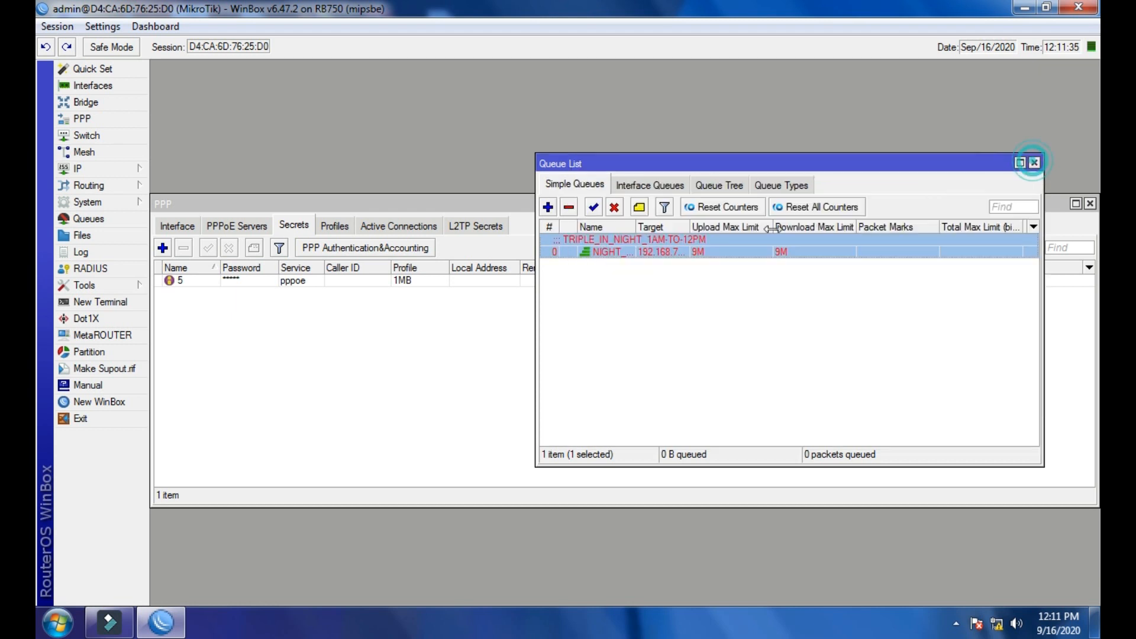
# - Connect the computer's Windows Broadband Connection to the PPPoE server with user name 5
pyautogui.click(357, 227)
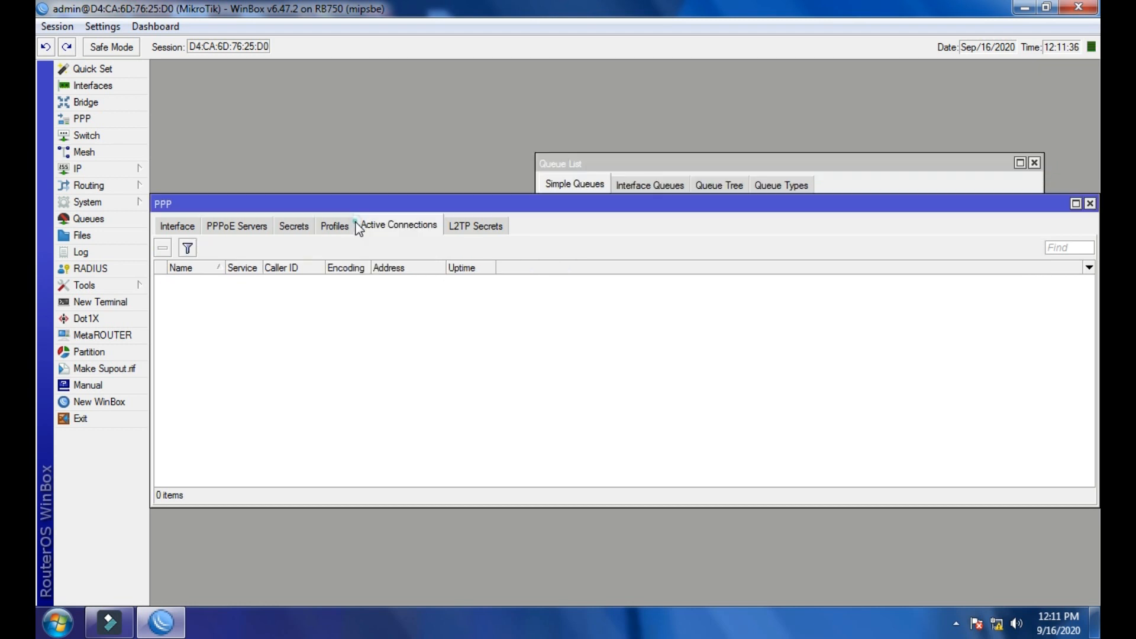
pyautogui.click(997, 625)
pyautogui.click(964, 387)
pyautogui.click(1023, 402)
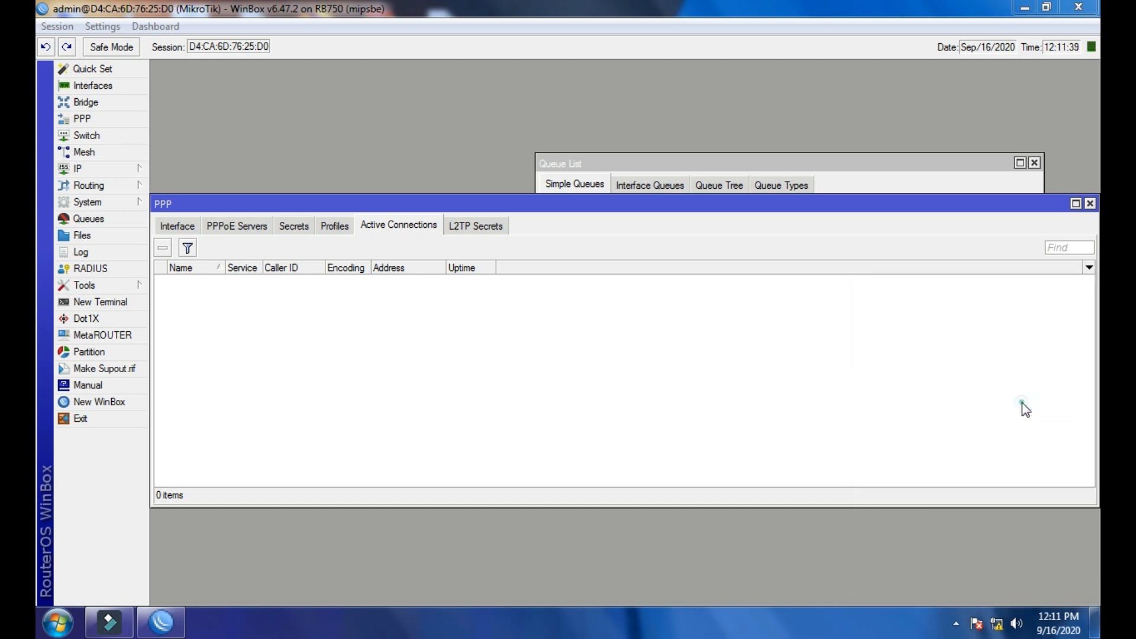
pyautogui.click(305, 231)
pyautogui.click(999, 622)
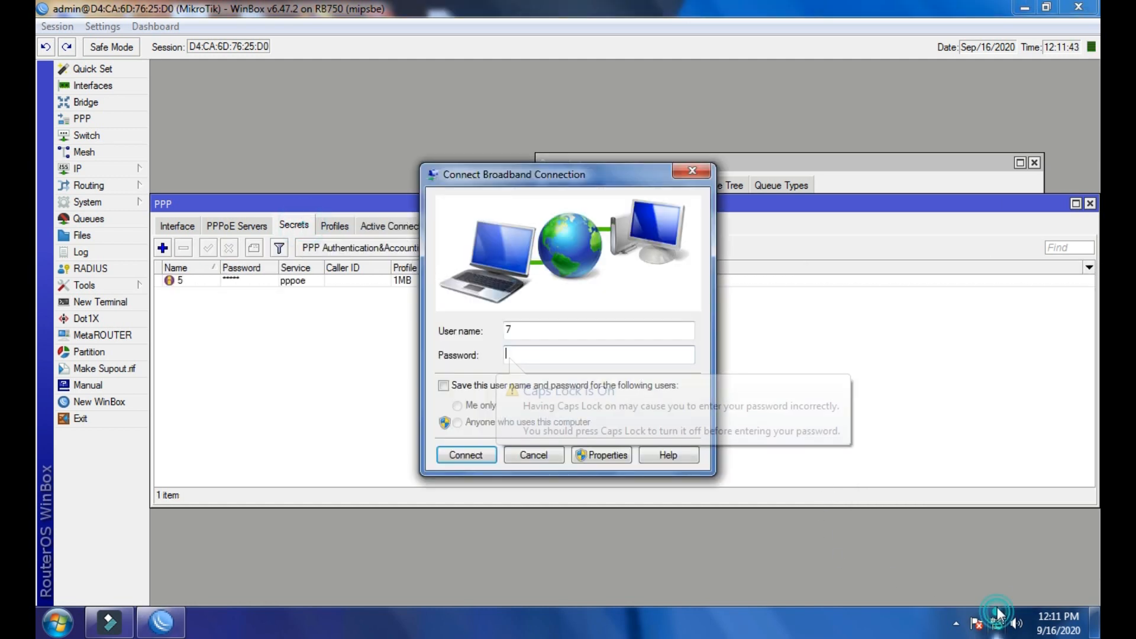
pyautogui.doubleClick(566, 329)
pyautogui.write('5')
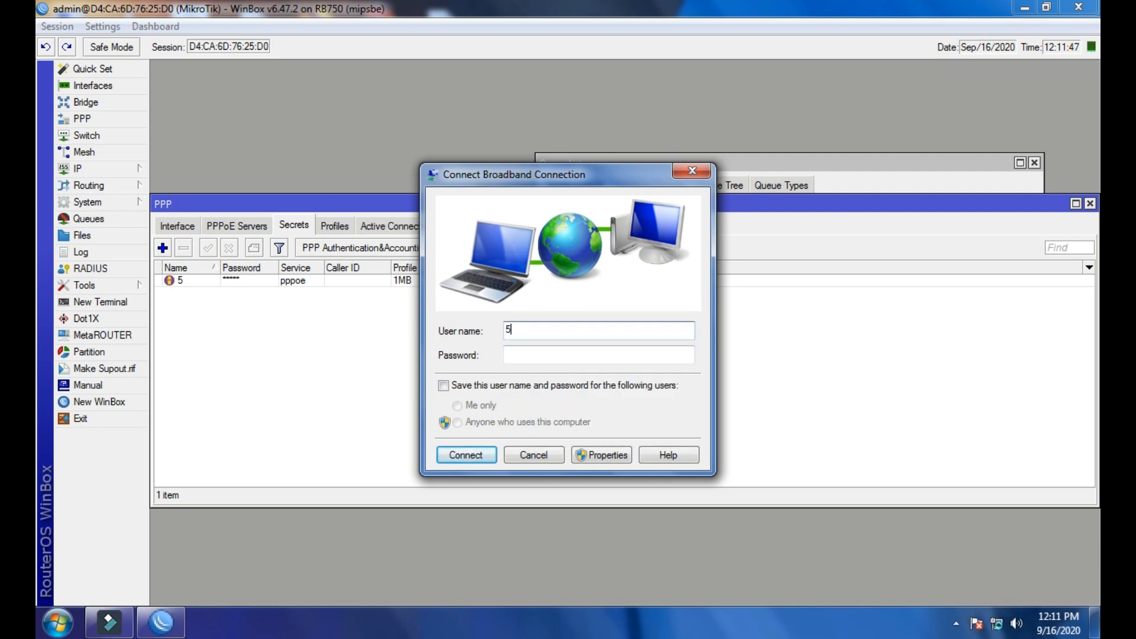
pyautogui.press('Return')
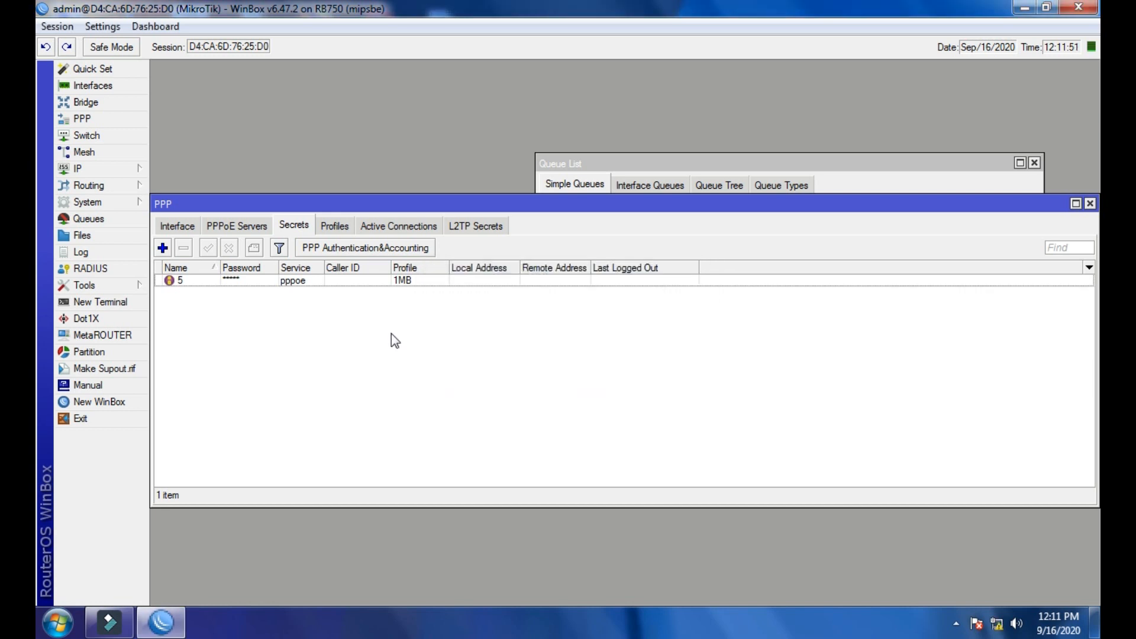
# - Check the PPP active connection of user 5 and its dynamic entry in the simple queue list
pyautogui.click(366, 228)
pyautogui.click(288, 283)
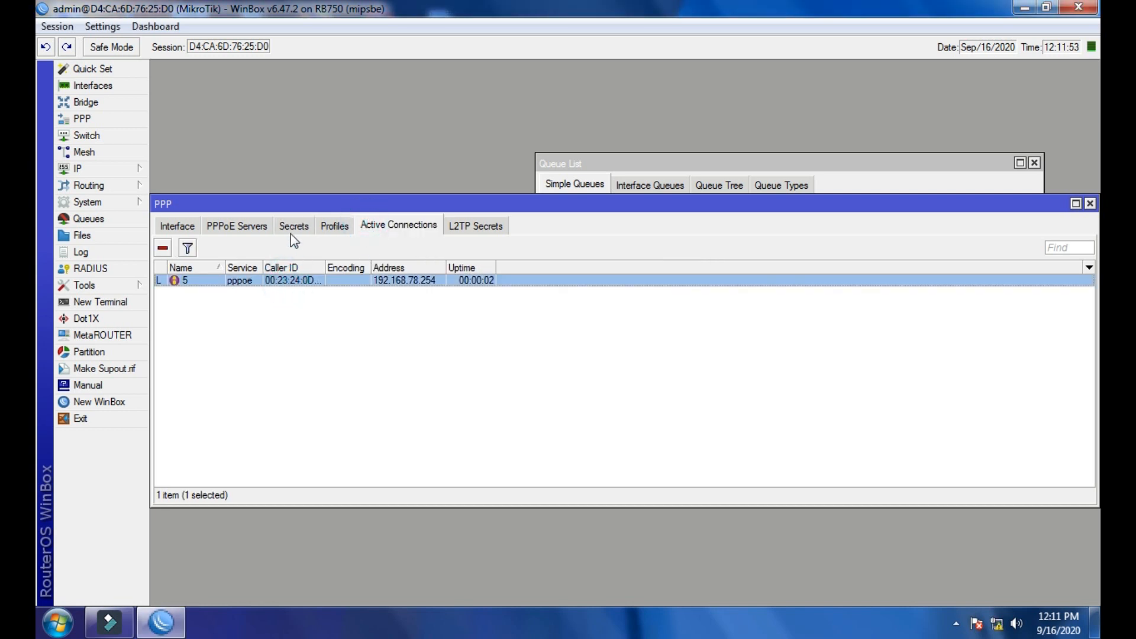
pyautogui.click(286, 227)
pyautogui.click(302, 281)
pyautogui.click(369, 228)
pyautogui.click(654, 160)
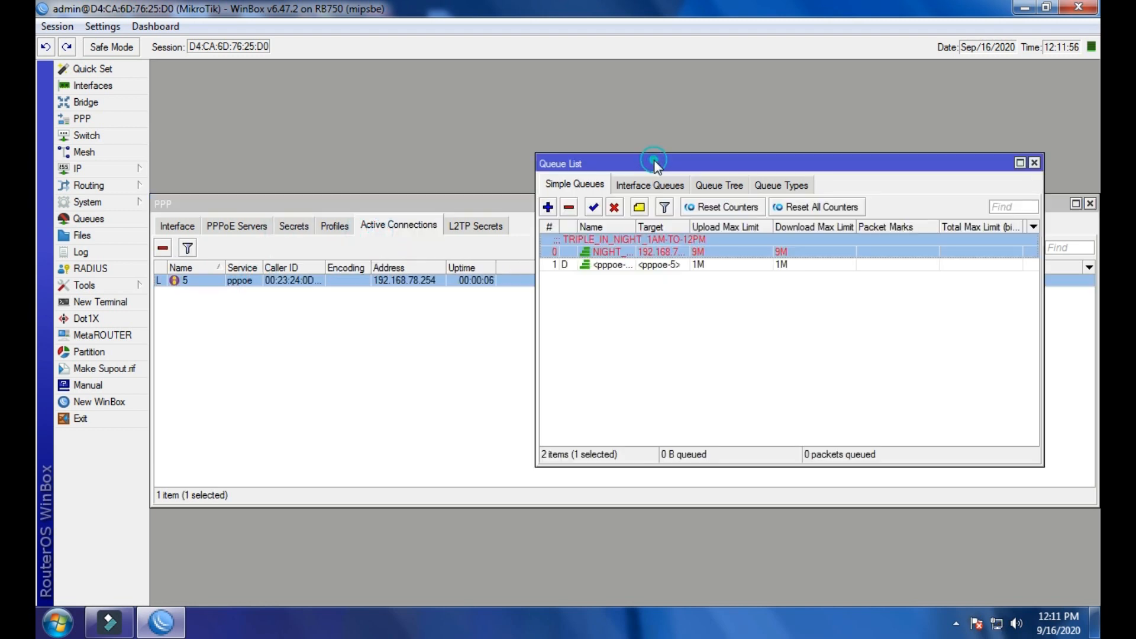
pyautogui.click(644, 267)
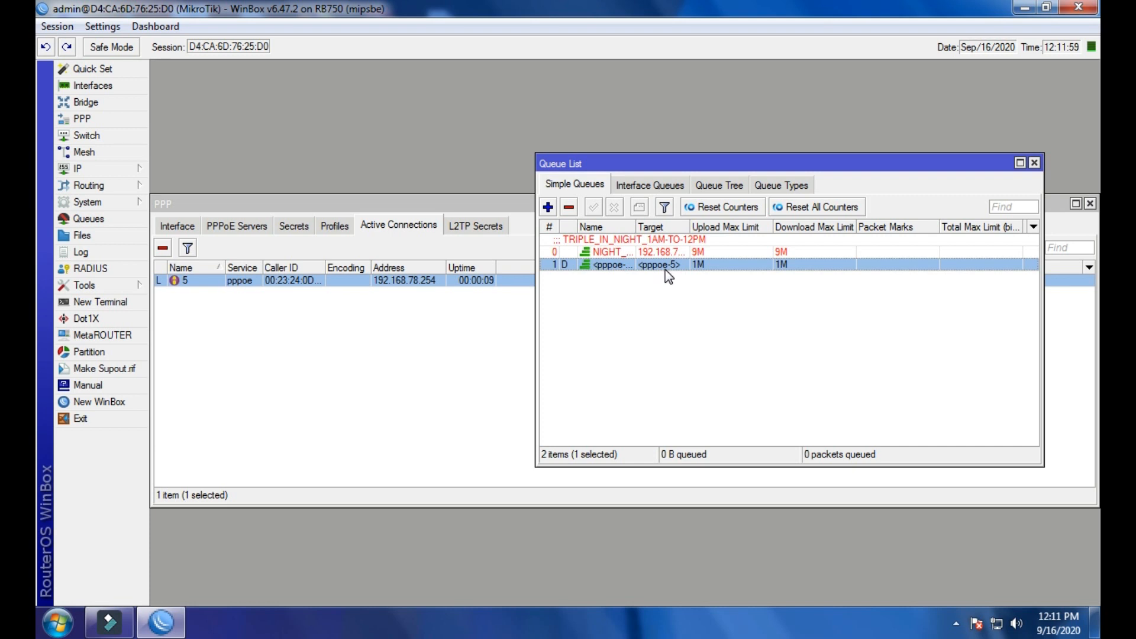
# - Try loading YouTube in Google Chrome over the PPPoE connection while keeping an eye on the simple queue list
pyautogui.click(625, 267)
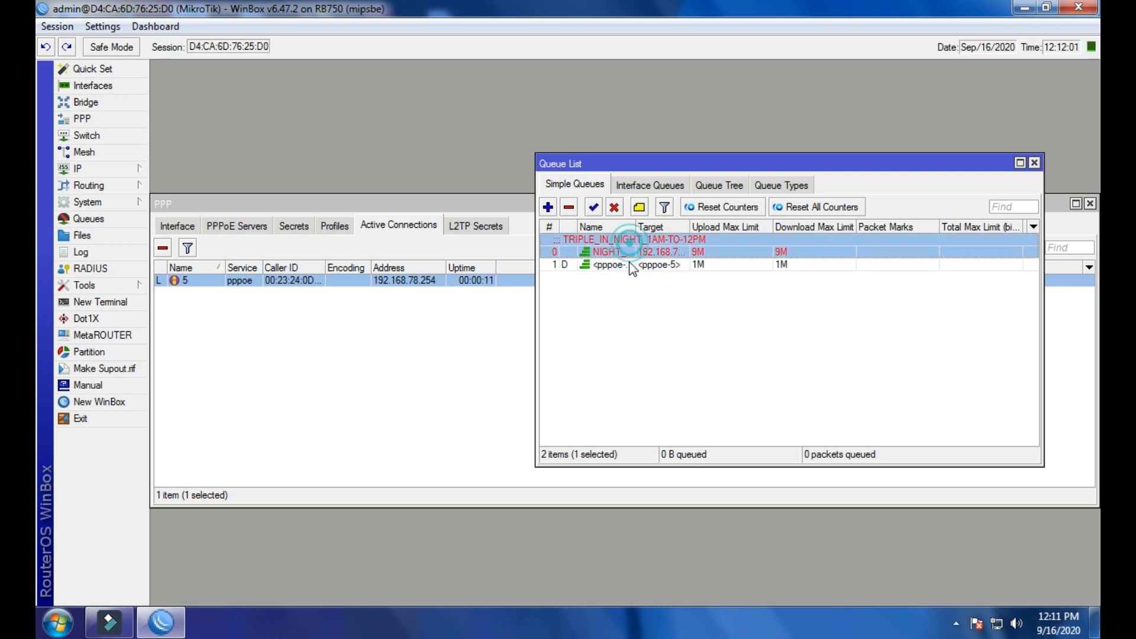
pyautogui.click(640, 255)
pyautogui.click(1026, 8)
pyautogui.doubleClick(85, 356)
pyautogui.click(187, 70)
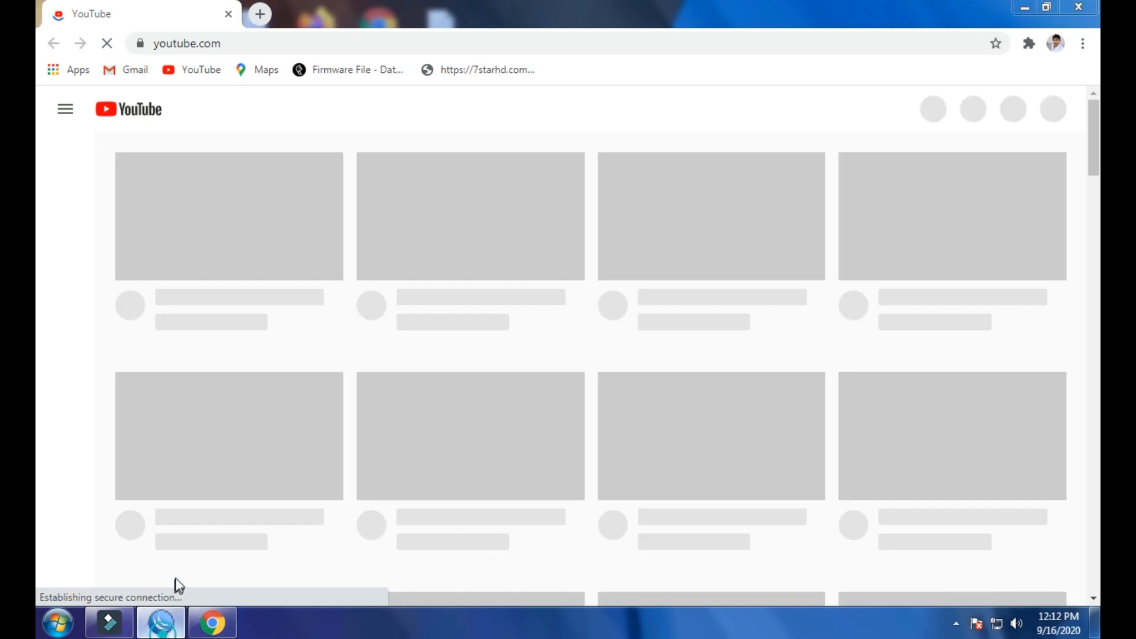
pyautogui.click(161, 622)
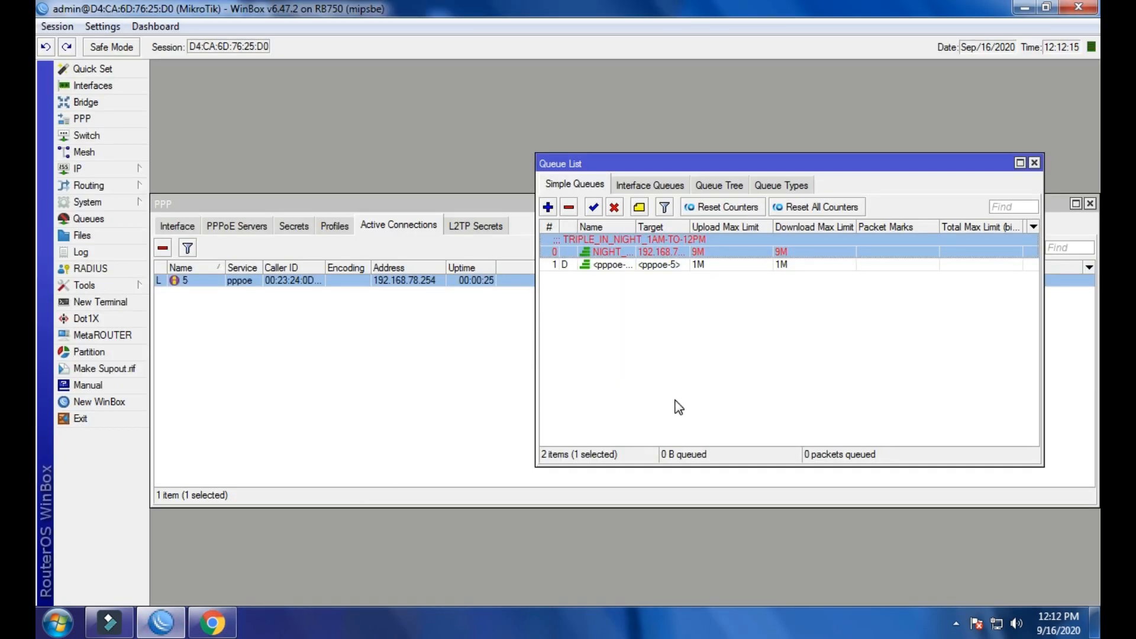
pyautogui.click(212, 622)
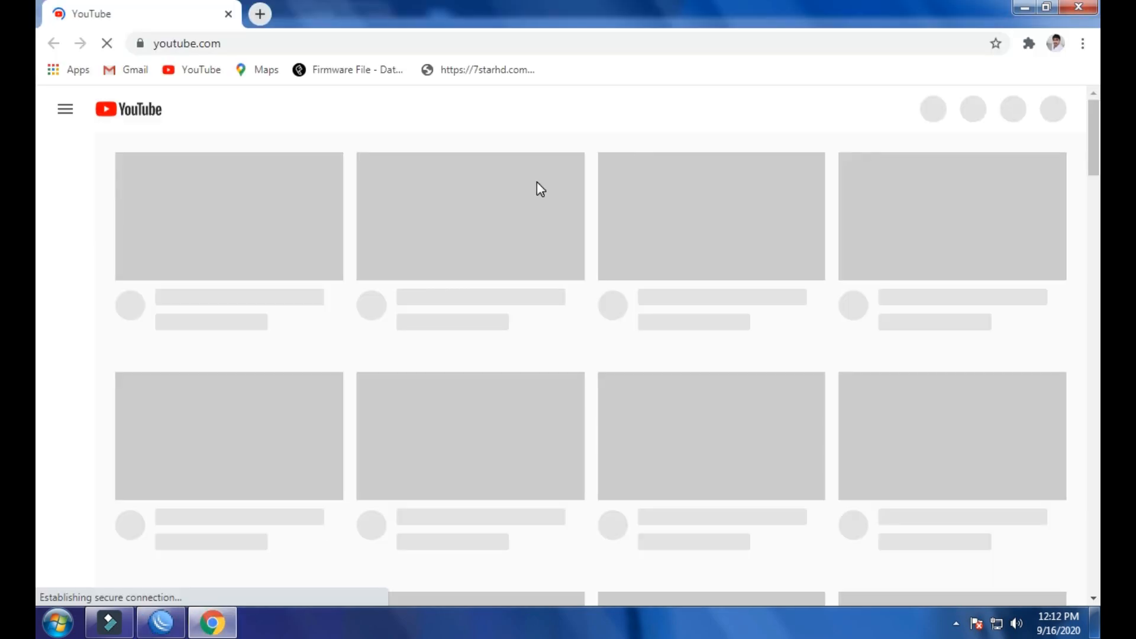
pyautogui.click(1022, 8)
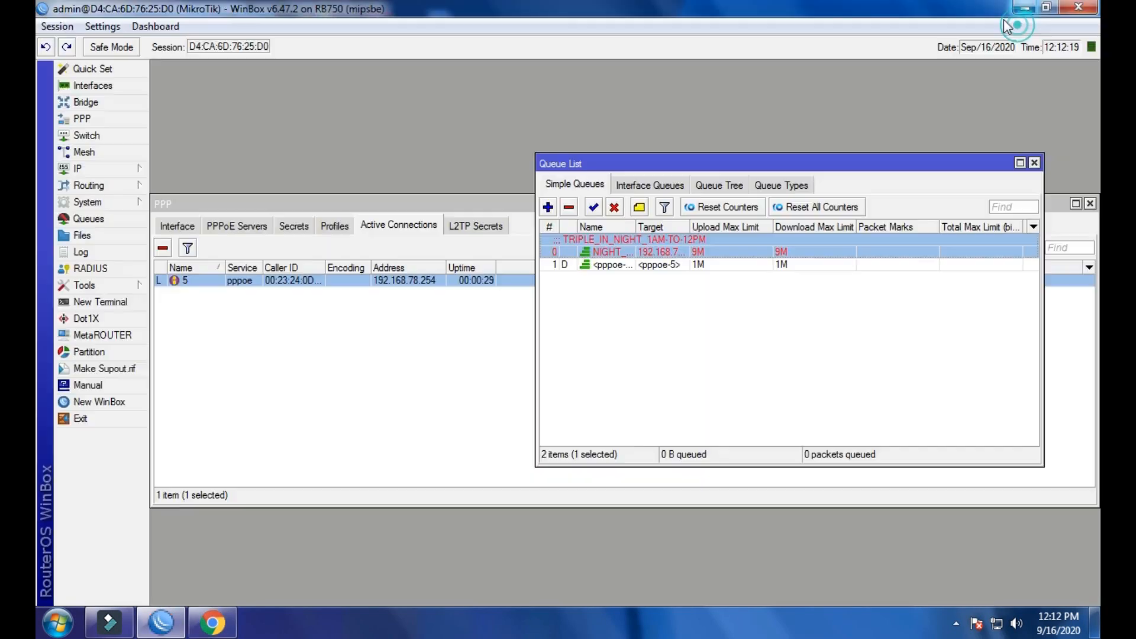
# - Resume the last 1.15 GB video download in Internet Download Manager, leaving only its progress window open and closing Chrome
pyautogui.click(1024, 7)
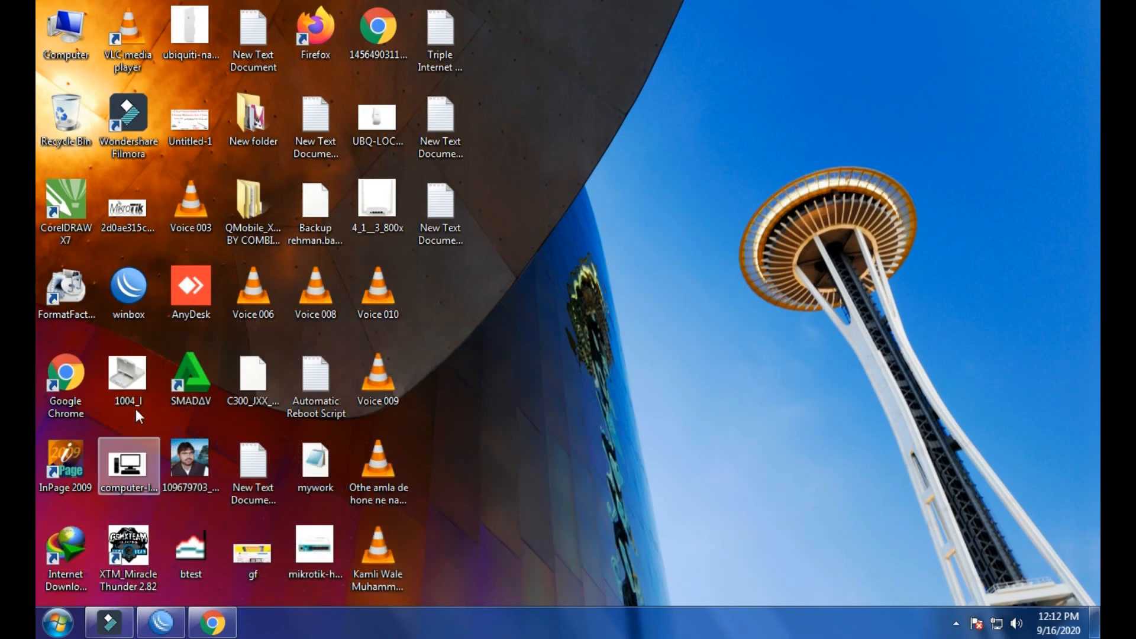
pyautogui.doubleClick(76, 577)
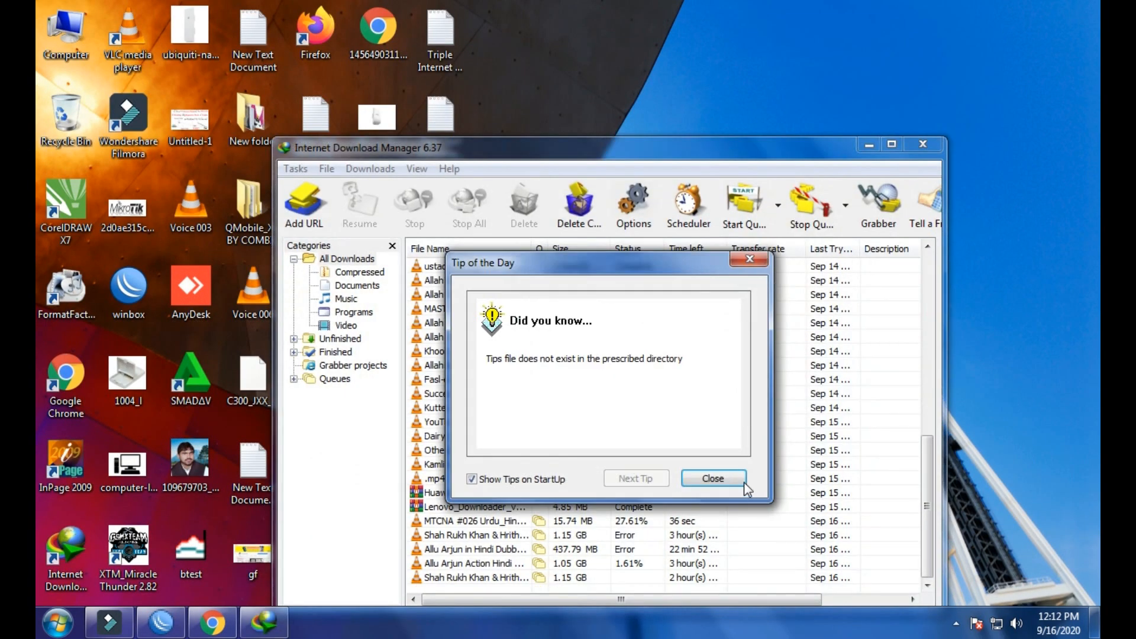
pyautogui.click(727, 479)
pyautogui.doubleClick(533, 580)
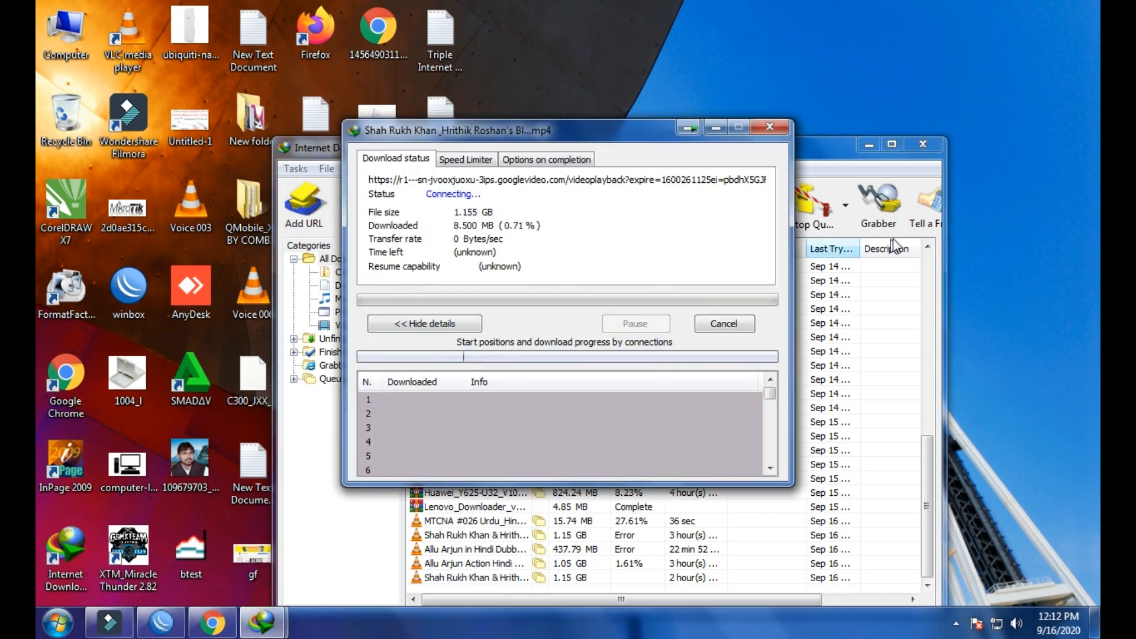
pyautogui.click(922, 142)
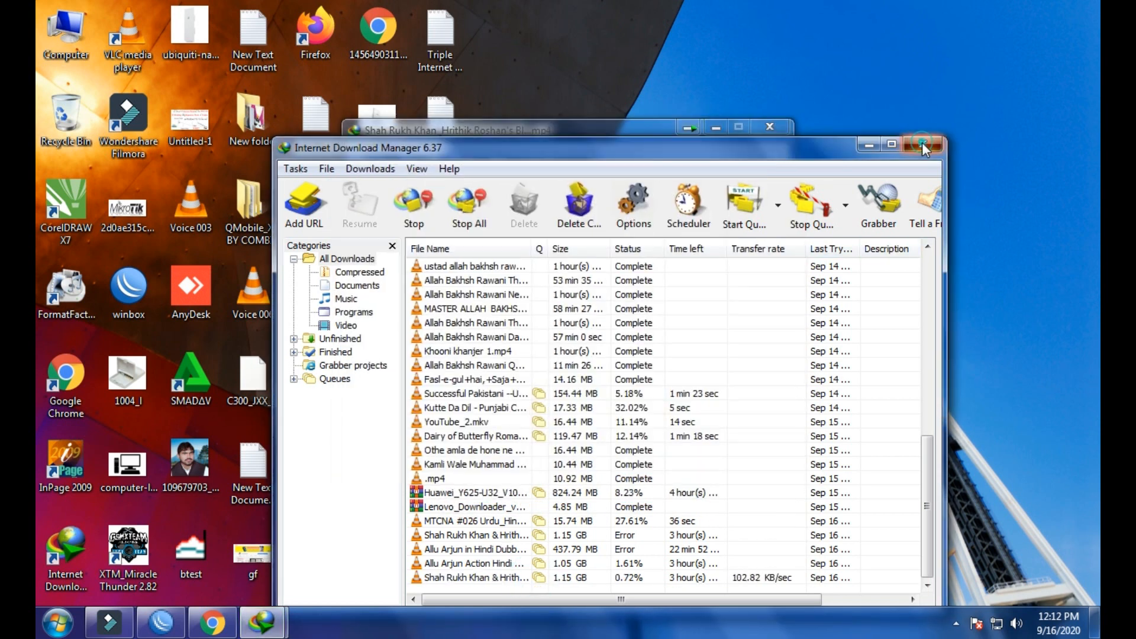
pyautogui.rightClick(212, 622)
pyautogui.click(208, 580)
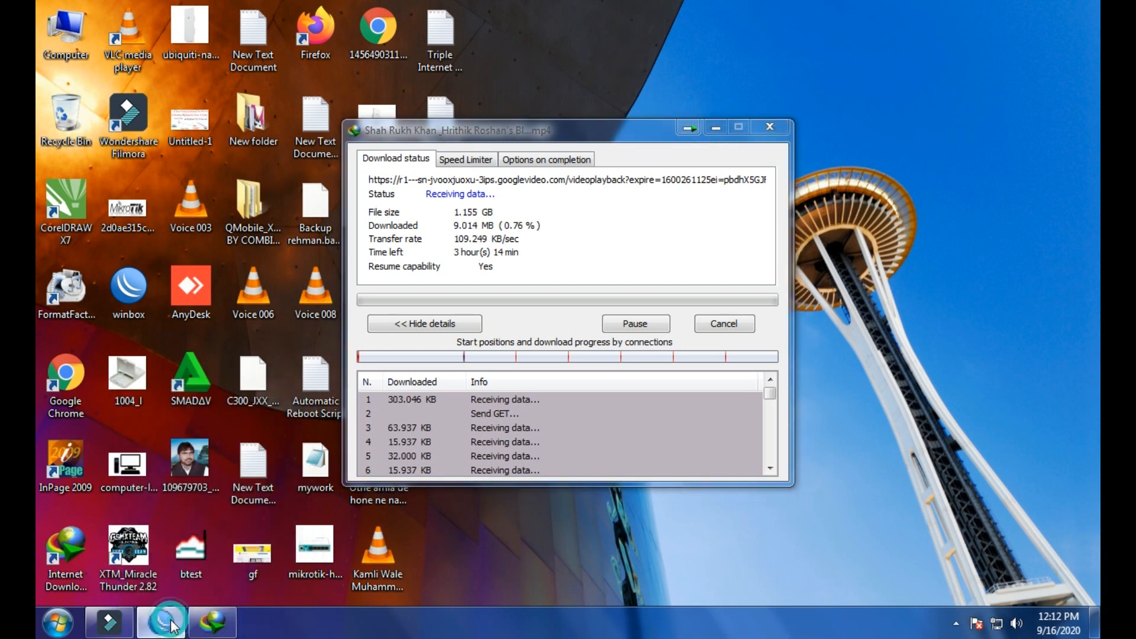
# - Compare the download's transfer rate with the live traffic of the <pppoe-5> interface, and close the interface list
pyautogui.click(210, 625)
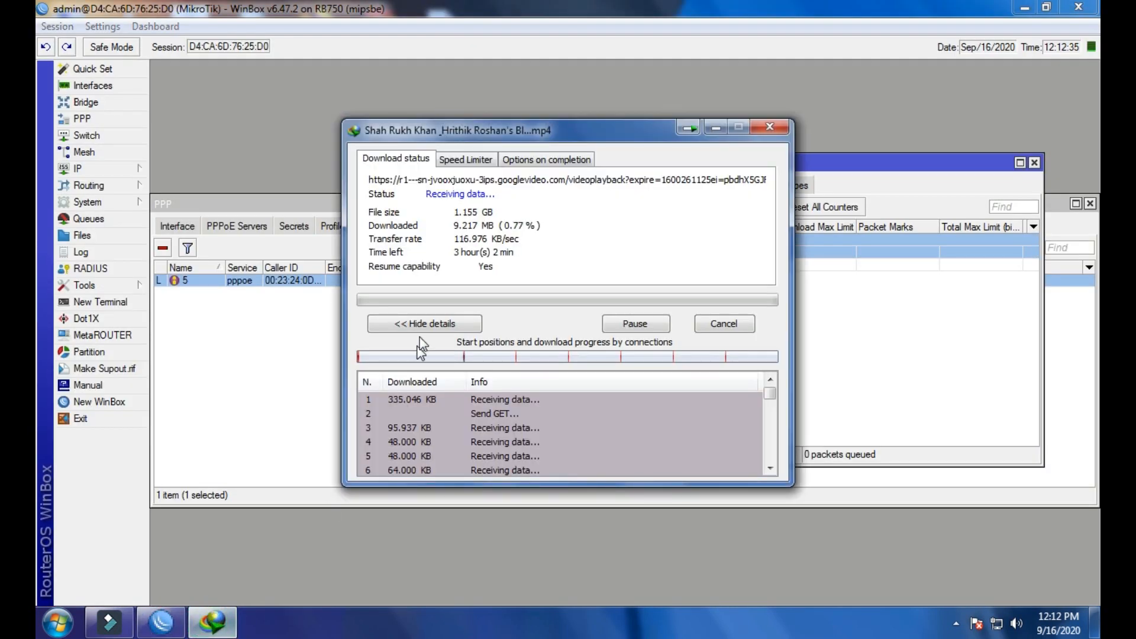
pyautogui.moveTo(537, 130); pyautogui.dragTo(398, 275)
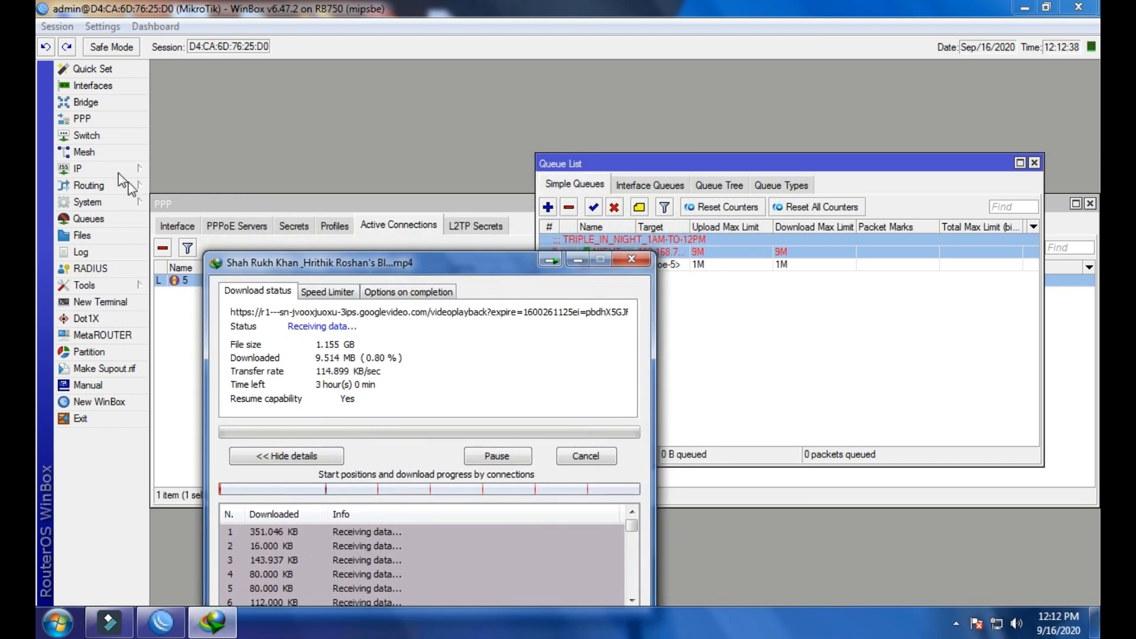
pyautogui.click(94, 87)
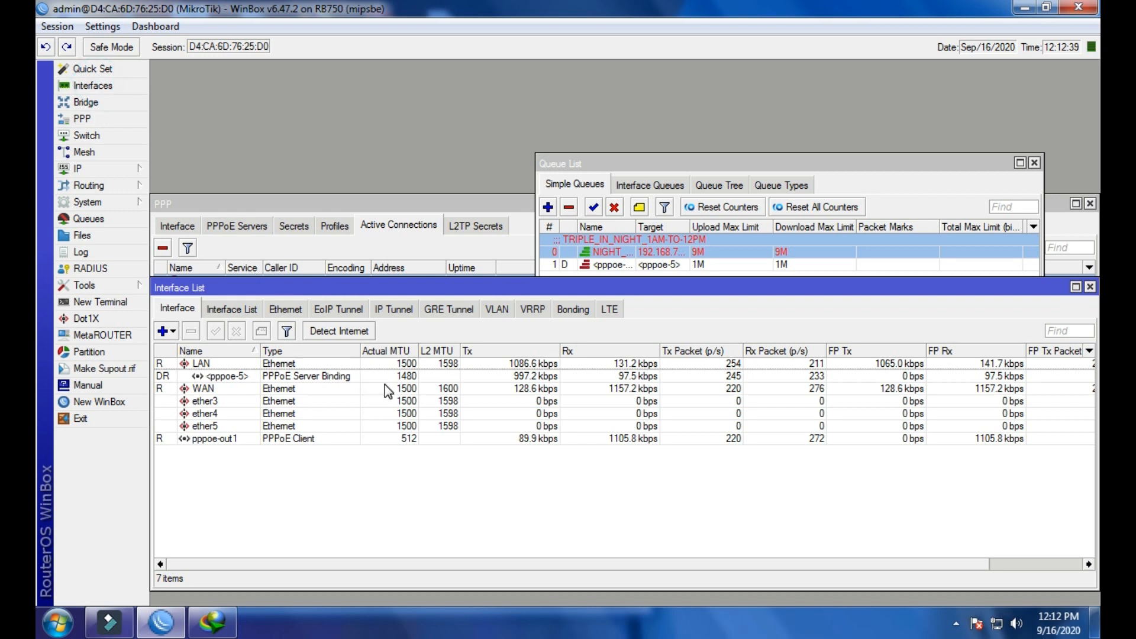
pyautogui.click(298, 379)
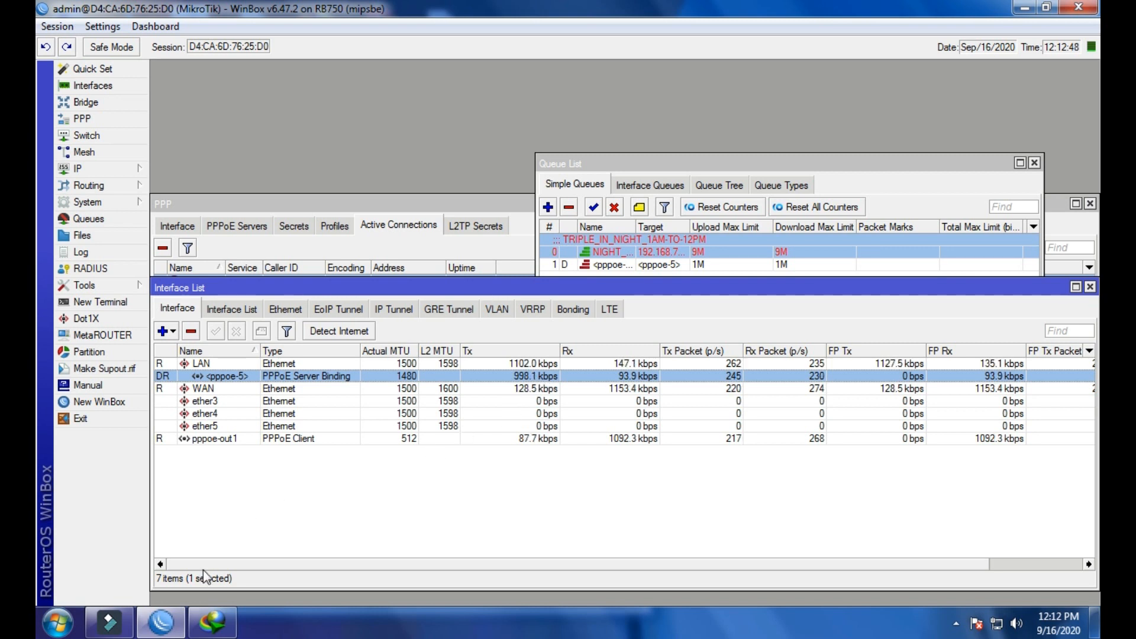
pyautogui.click(212, 621)
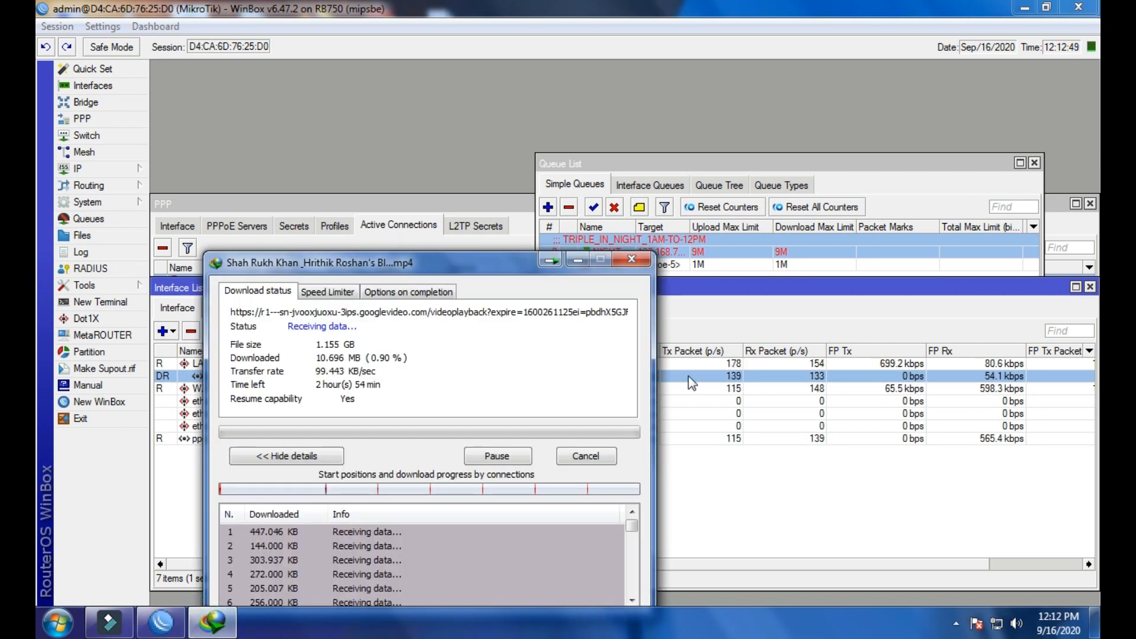
pyautogui.click(1090, 290)
# - Open the NIGHT_PACKAGE queue's settings and pause the running video download, minimizing its progress window
pyautogui.click(620, 267)
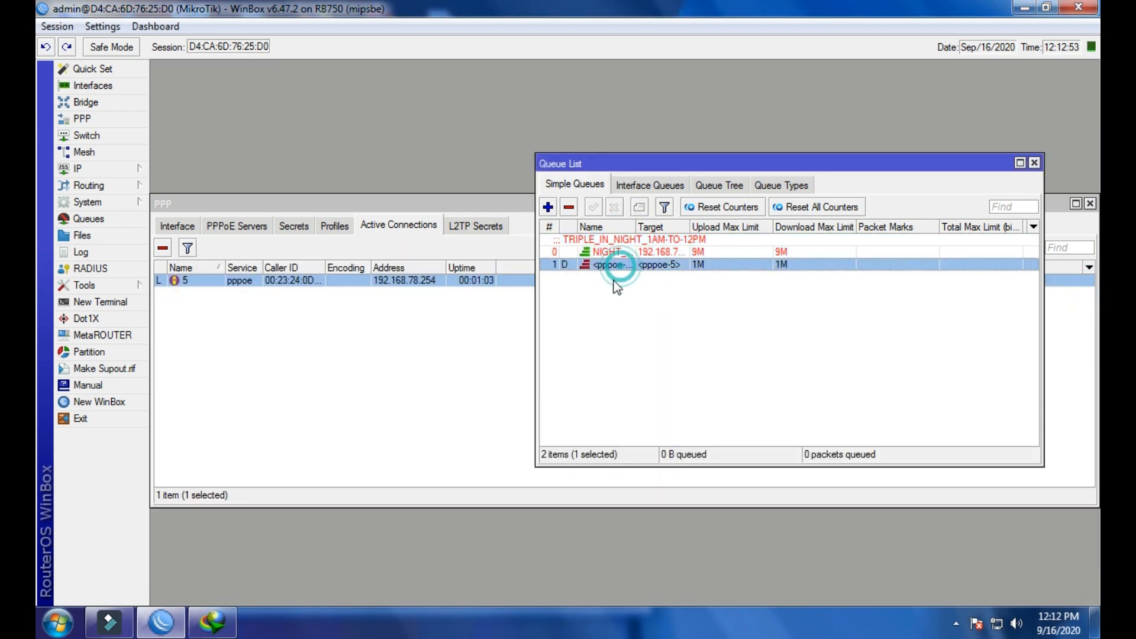
pyautogui.doubleClick(617, 253)
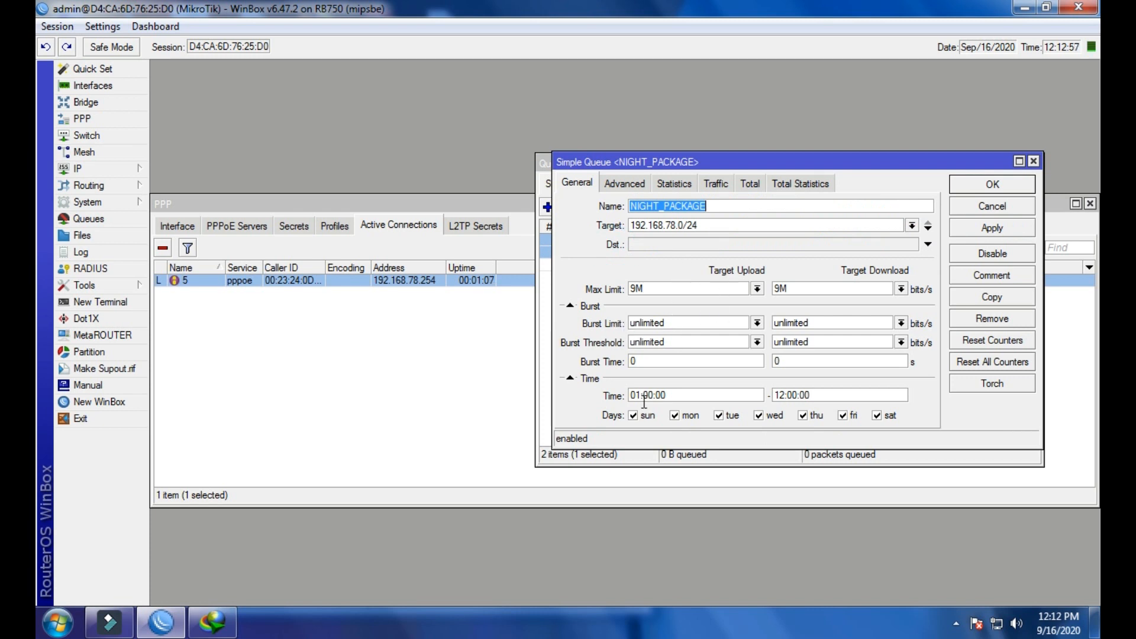
pyautogui.click(213, 622)
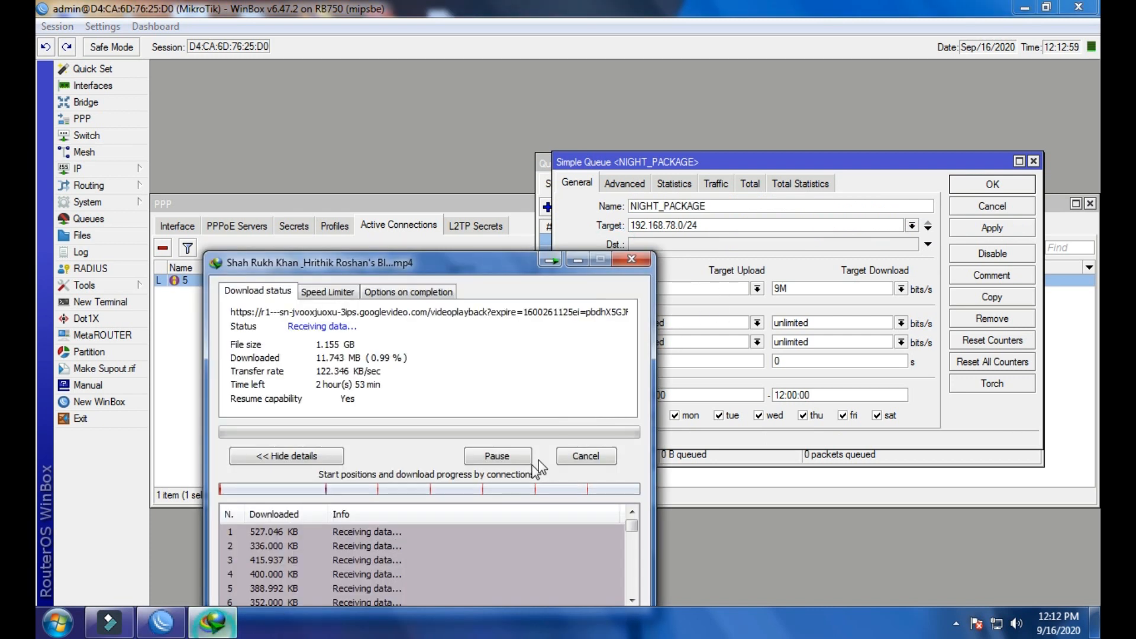
pyautogui.click(497, 456)
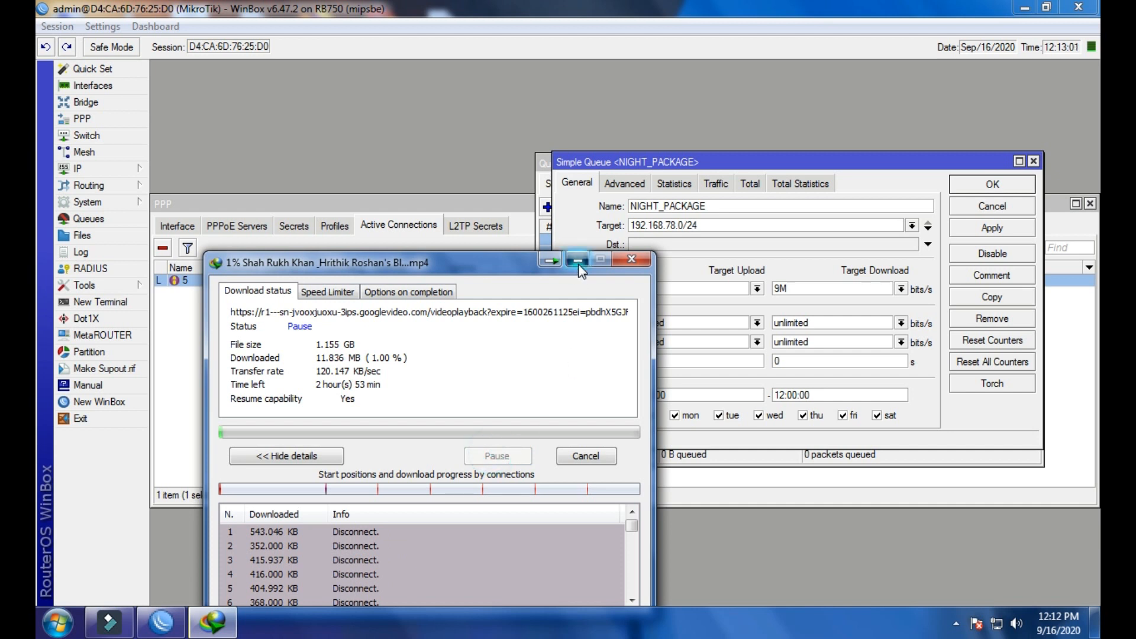
pyautogui.click(578, 261)
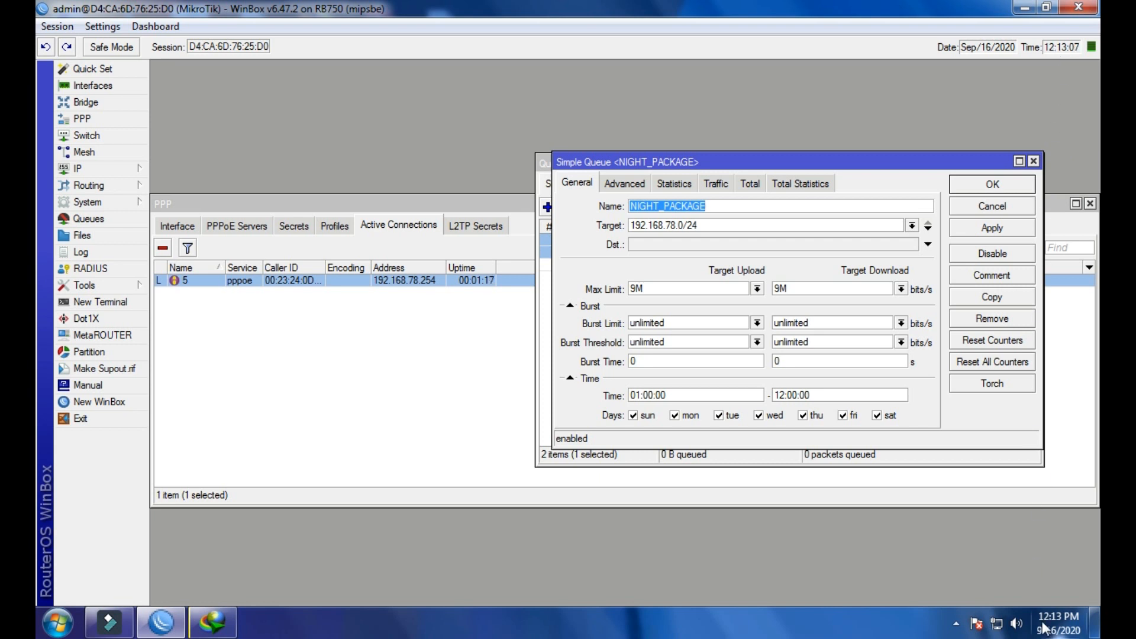
# - Examine the NIGHT_PACKAGE queue's start and end times and its upload max limit options without changing them
pyautogui.moveTo(1049, 632)
pyautogui.moveTo(828, 394); pyautogui.dragTo(639, 397)
pyautogui.click(666, 394)
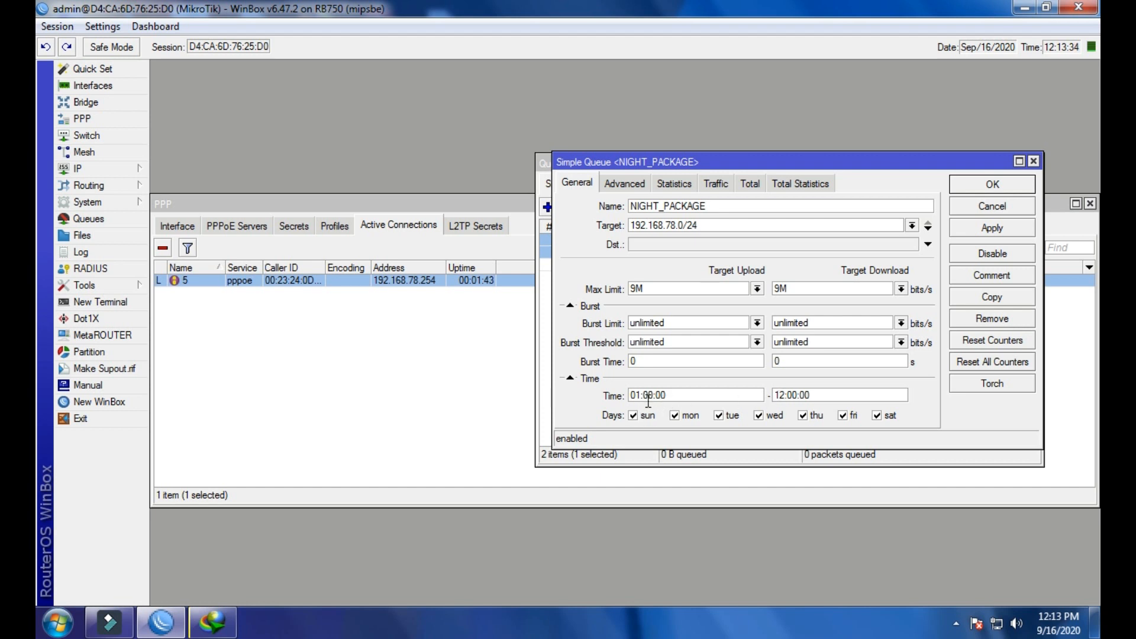
pyautogui.moveTo(673, 396); pyautogui.dragTo(633, 396)
pyautogui.moveTo(816, 395); pyautogui.dragTo(779, 396)
pyautogui.click(757, 289)
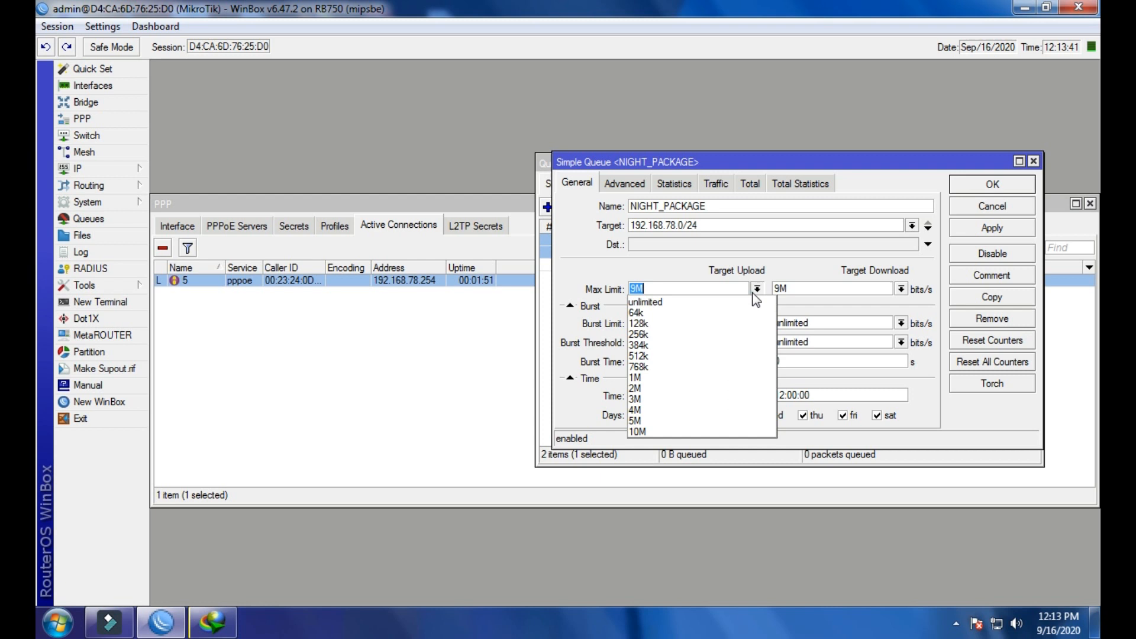
pyautogui.click(756, 289)
pyautogui.click(755, 290)
pyautogui.click(756, 290)
pyautogui.click(756, 289)
pyautogui.click(756, 289)
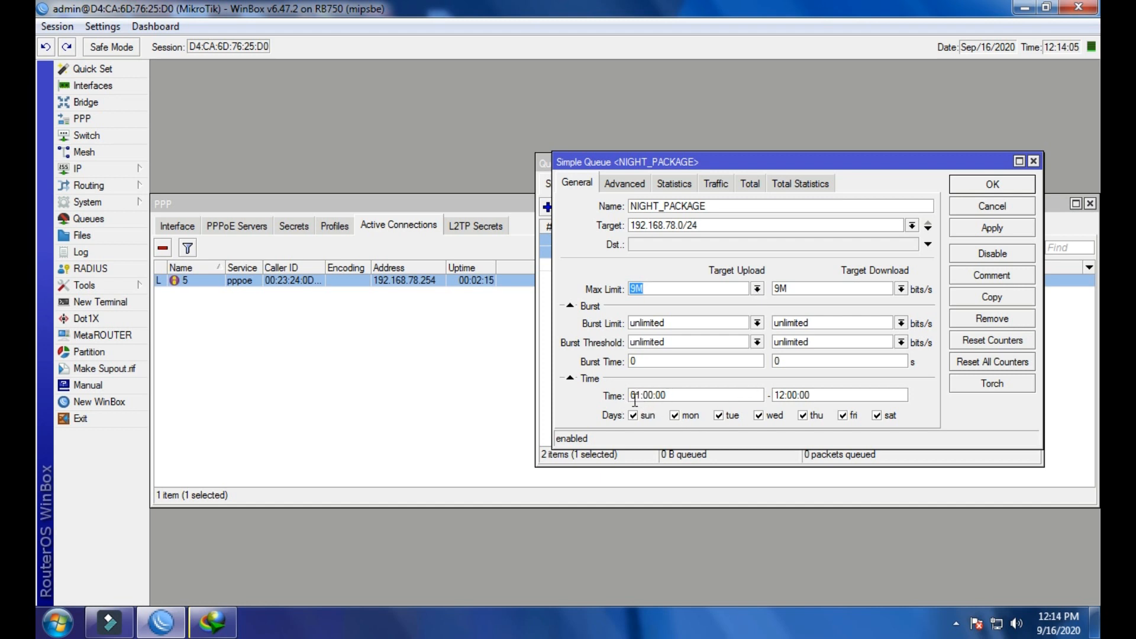
# - Set the NIGHT_PACKAGE queue's active time to 12:16:00 through 13:20:00 and save the queue
pyautogui.moveTo(641, 396); pyautogui.dragTo(633, 397)
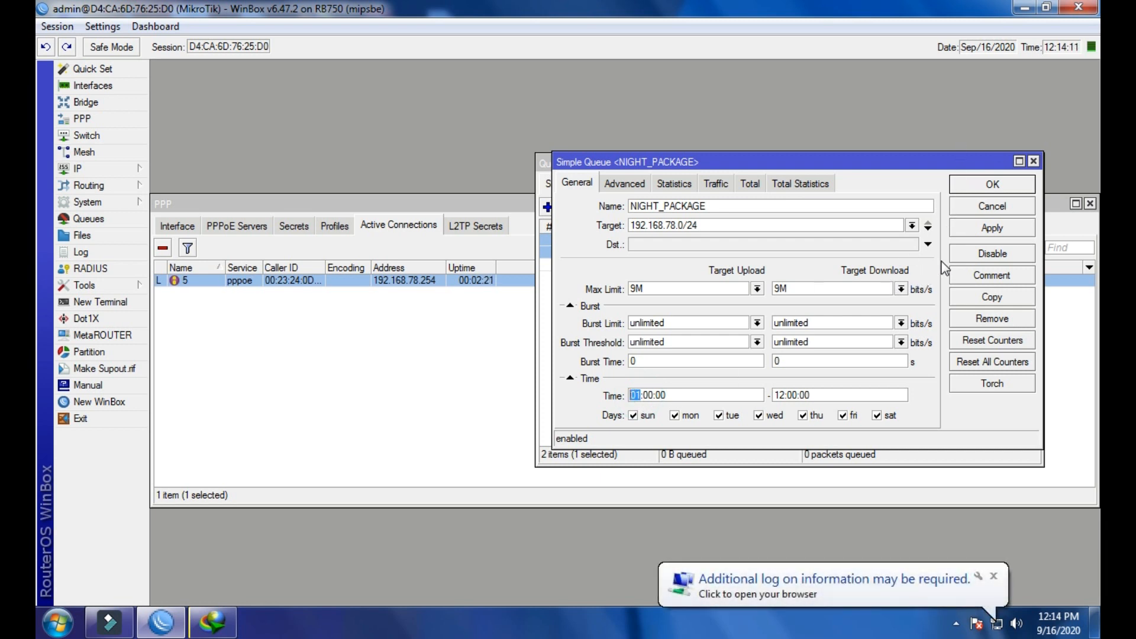
pyautogui.write('12')
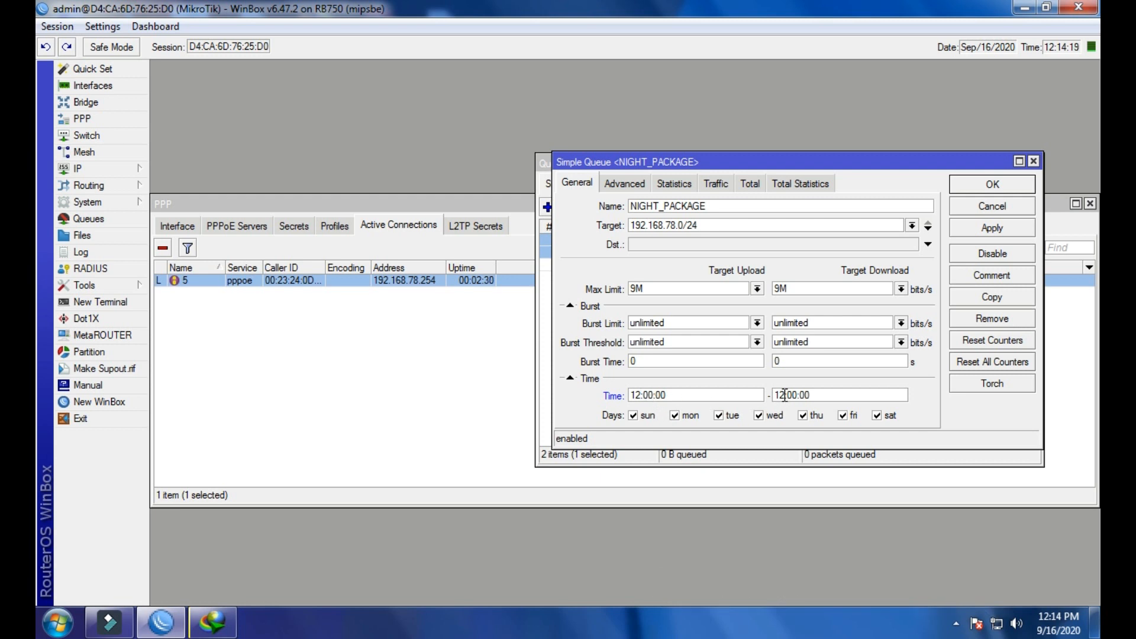
pyautogui.moveTo(784, 395); pyautogui.dragTo(778, 394)
pyautogui.click(653, 395)
pyautogui.moveTo(652, 394)
pyautogui.mouseDown()
pyautogui.moveTo(631, 397)
pyautogui.moveTo(648, 395)
pyautogui.mouseUp()
pyautogui.click(669, 396)
pyautogui.write('16')
pyautogui.click(783, 394)
pyautogui.press('BackSpace')
pyautogui.moveTo(798, 395); pyautogui.dragTo(793, 395)
pyautogui.write('2')
pyautogui.click(966, 229)
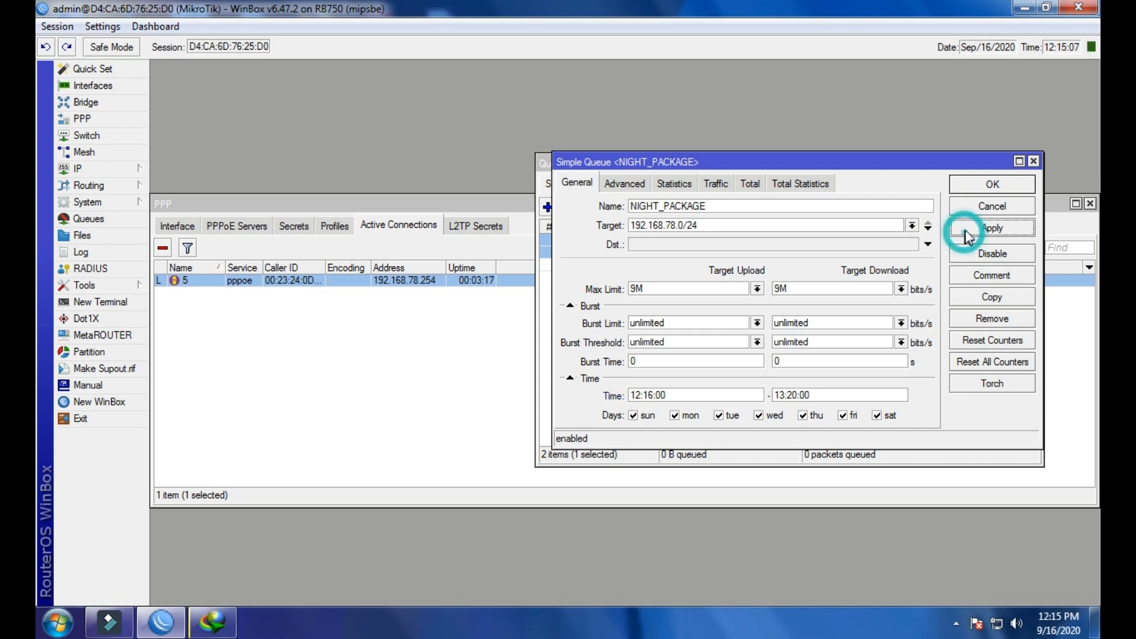
pyautogui.click(966, 184)
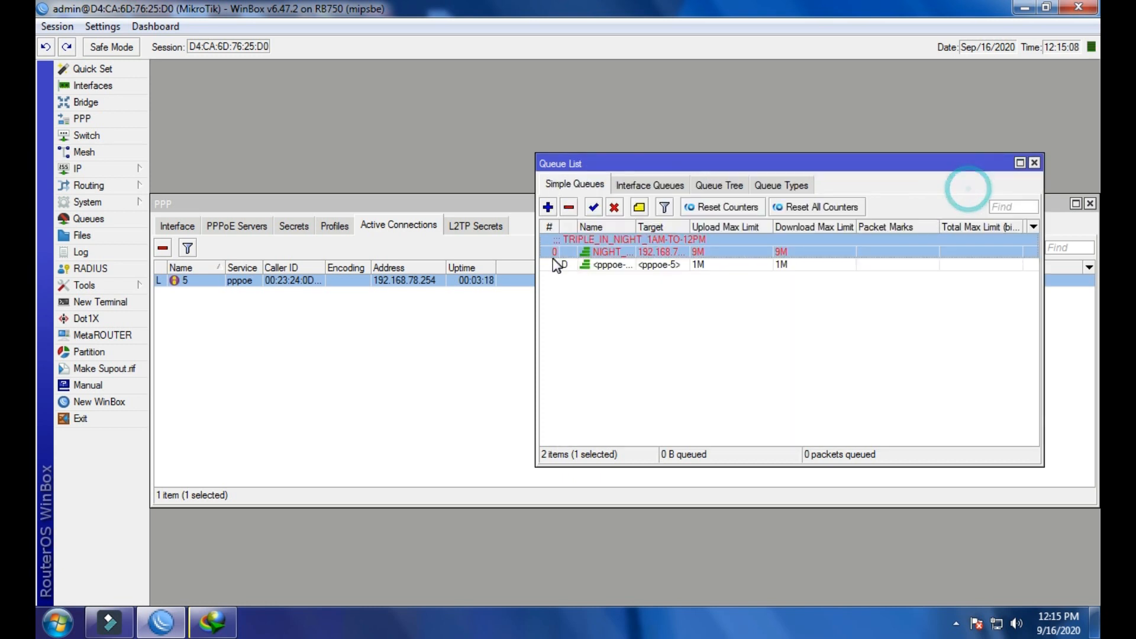
# - Reopen the NIGHT_PACKAGE queue to check its saved time range, moving its window clear of the PPP active connections
pyautogui.doubleClick(632, 256)
pyautogui.click(648, 395)
pyautogui.moveTo(780, 164); pyautogui.dragTo(765, 324)
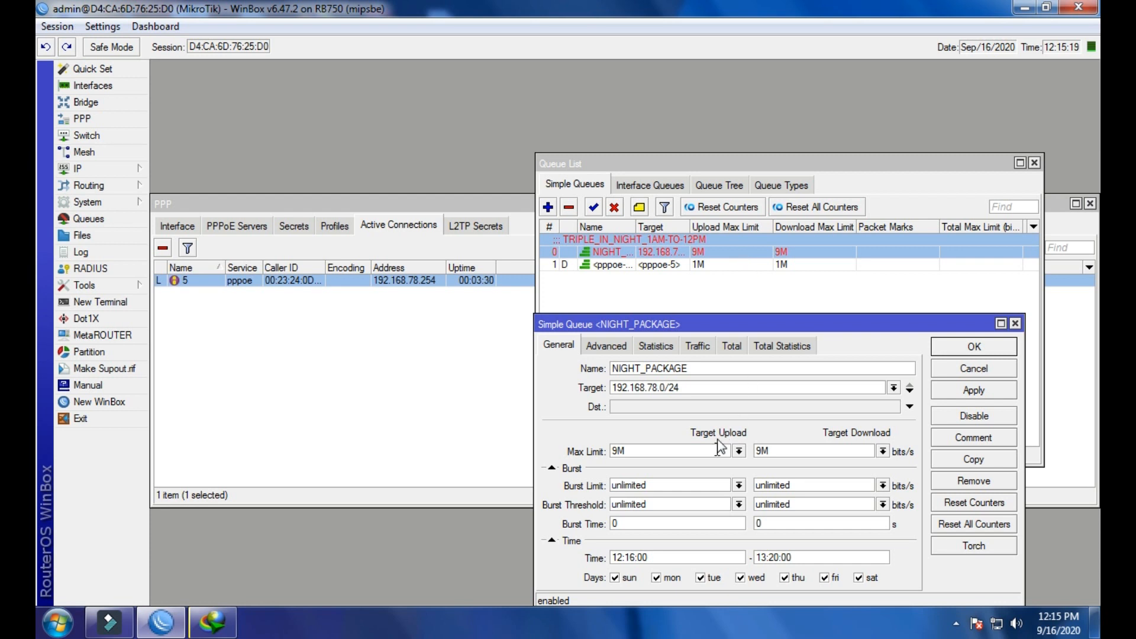
pyautogui.moveTo(742, 332); pyautogui.dragTo(836, 226)
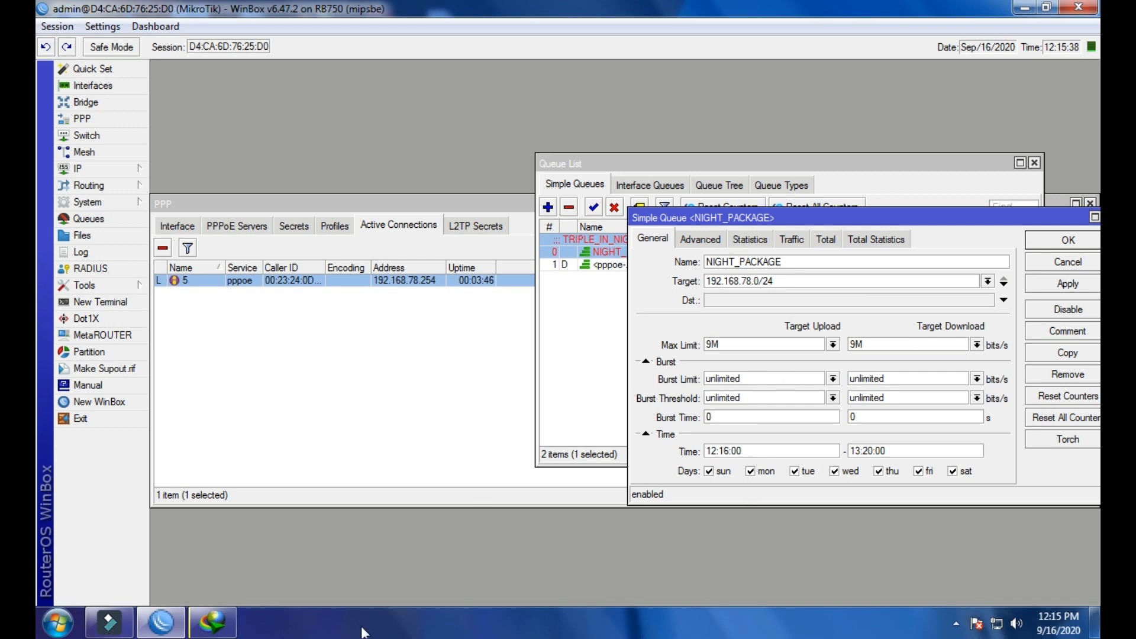
# - Resume the paused video download and arrange its progress window and the NIGHT_PACKAGE settings so the queue list stays readable
pyautogui.click(222, 631)
pyautogui.click(489, 457)
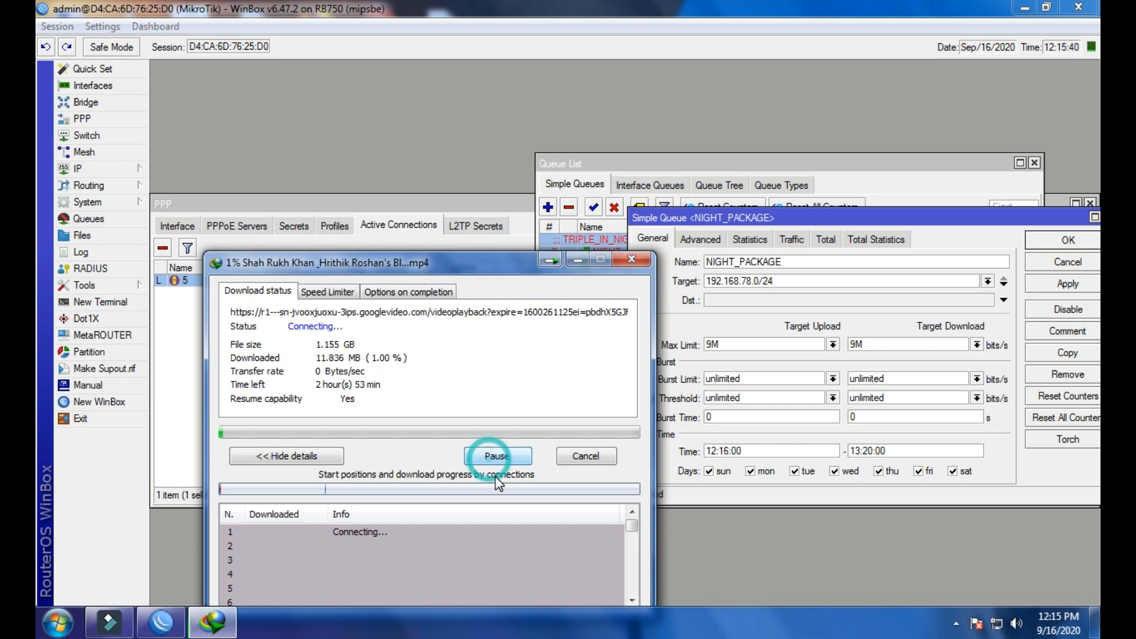
pyautogui.moveTo(475, 268); pyautogui.dragTo(408, 258)
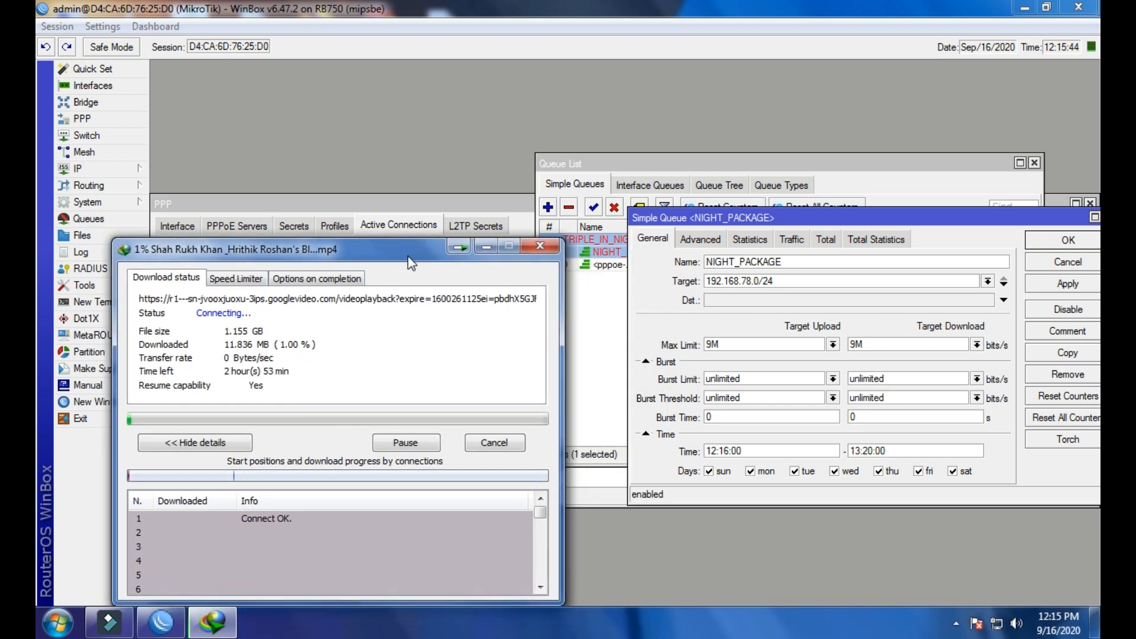
pyautogui.moveTo(411, 263); pyautogui.dragTo(405, 260)
pyautogui.moveTo(740, 221); pyautogui.dragTo(698, 301)
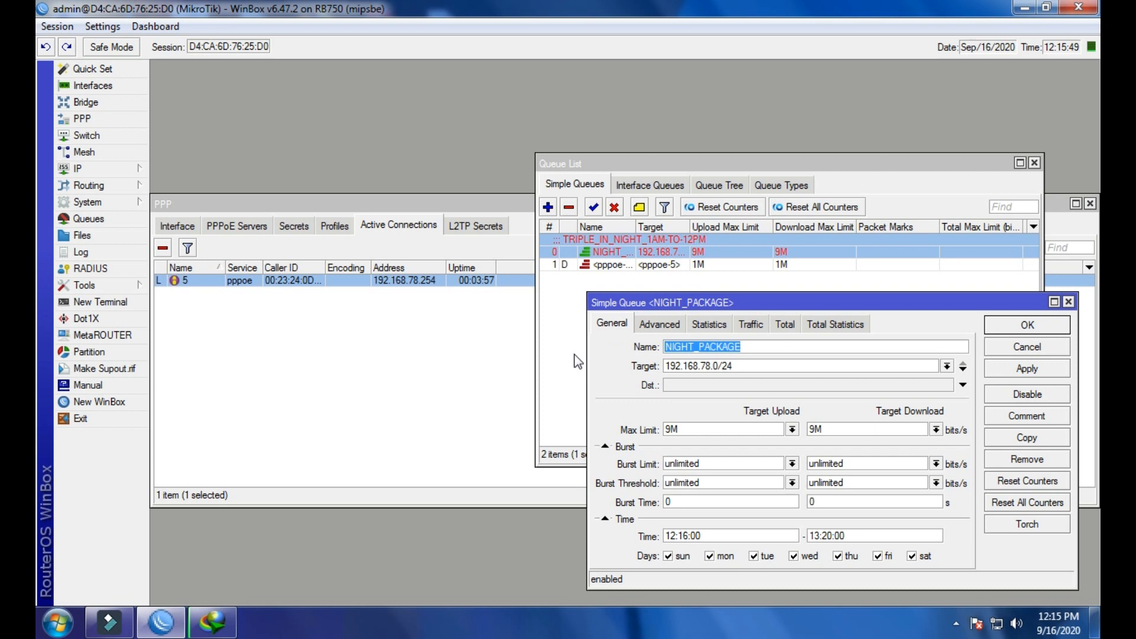
# - Monitor the download's transfer rate and the NIGHT_PACKAGE queue entry around the 12:16:00 start time
pyautogui.click(212, 621)
pyautogui.moveTo(761, 302); pyautogui.dragTo(774, 317)
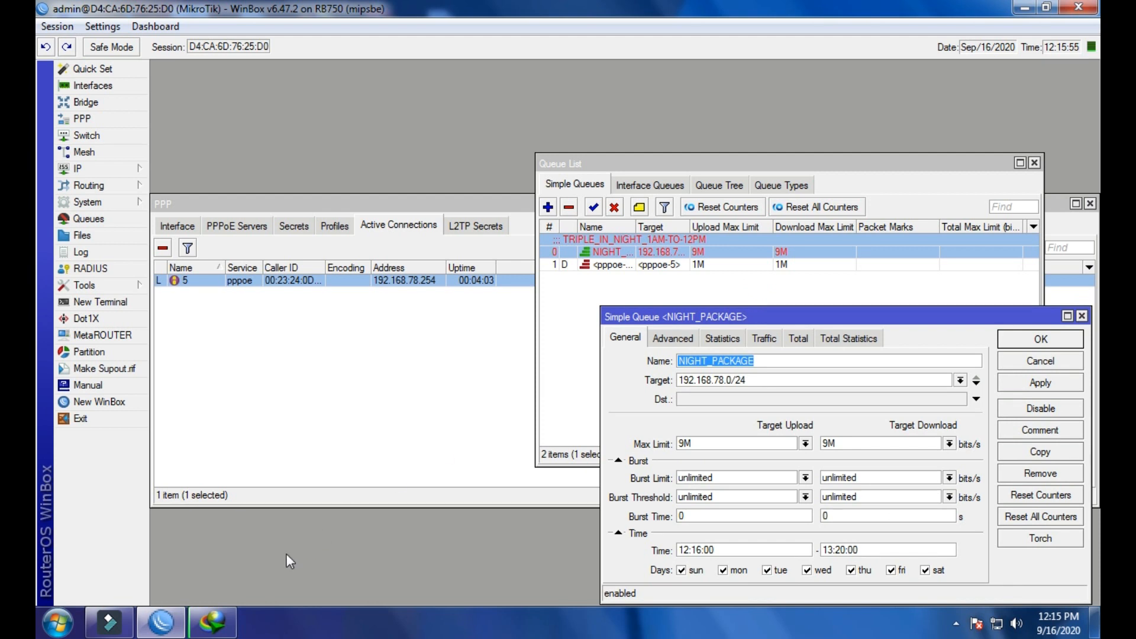
pyautogui.click(223, 619)
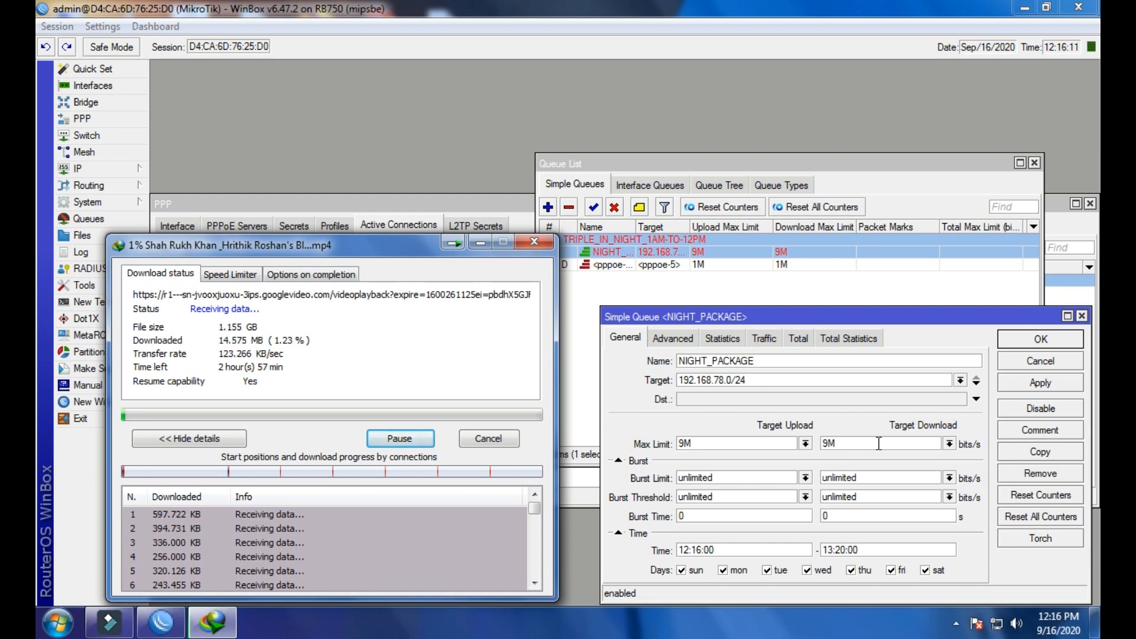
pyautogui.click(644, 254)
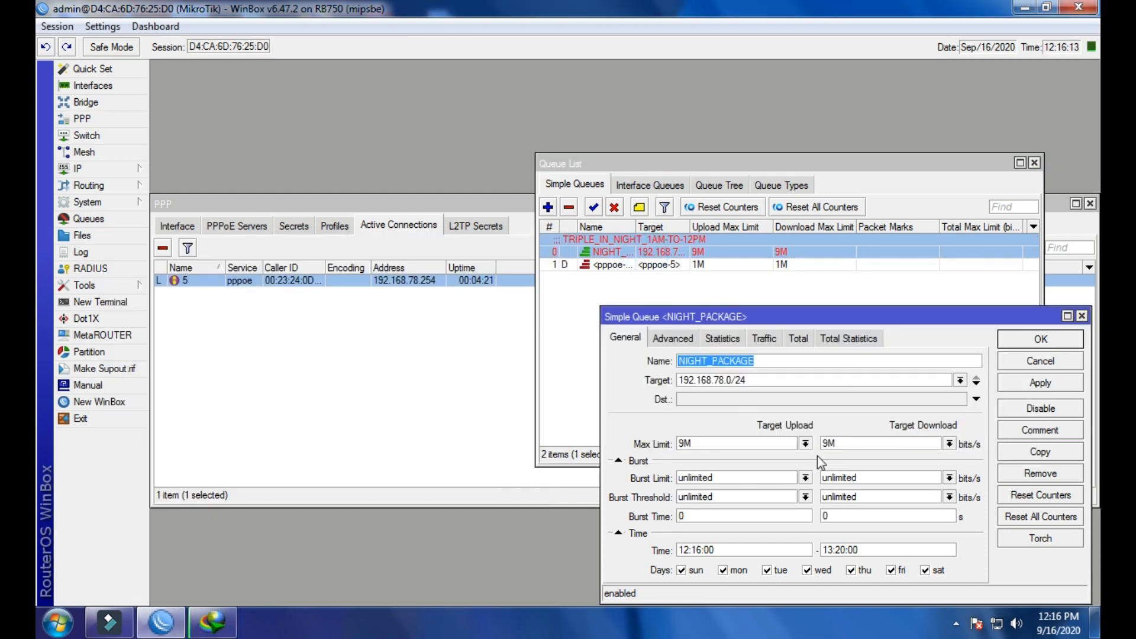
# - Set the NIGHT_PACKAGE queue's active time to 12:00:00 through 13:00:00 and save the queue
pyautogui.moveTo(764, 319); pyautogui.dragTo(556, 201)
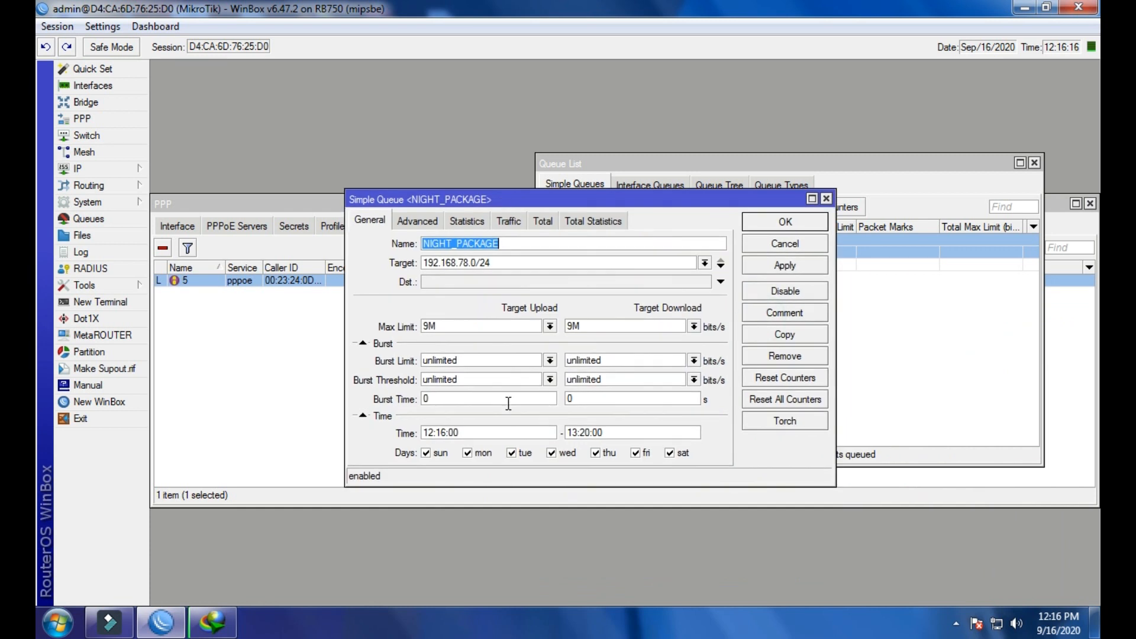
pyautogui.click(447, 433)
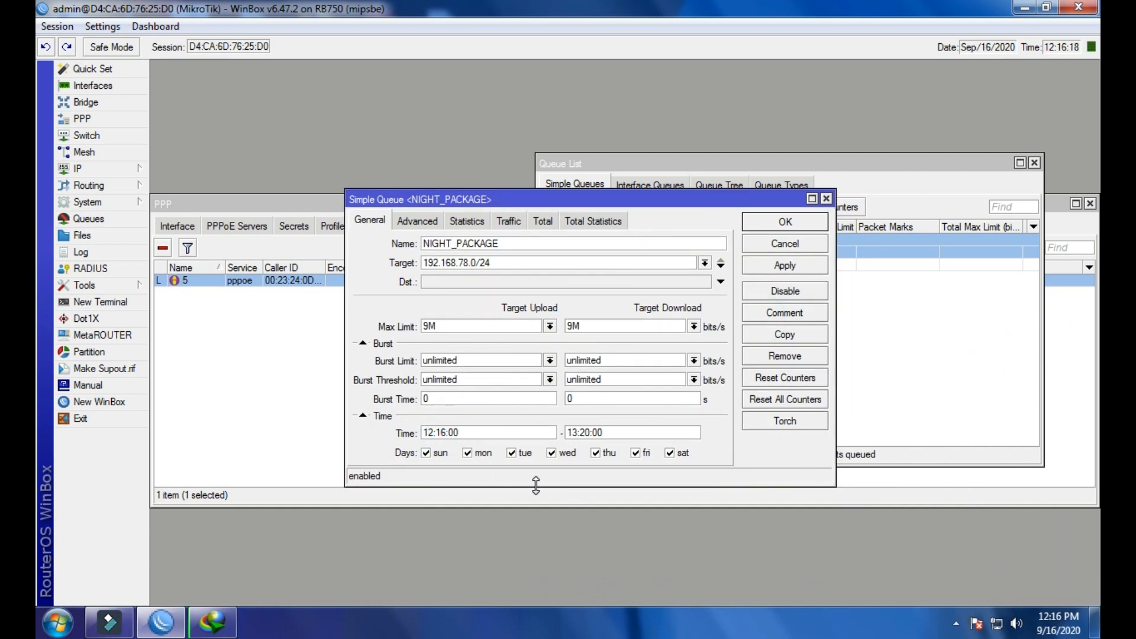
pyautogui.press('BackSpace')
pyautogui.write('00')
pyautogui.click(589, 430)
pyautogui.write('0')
pyautogui.click(764, 266)
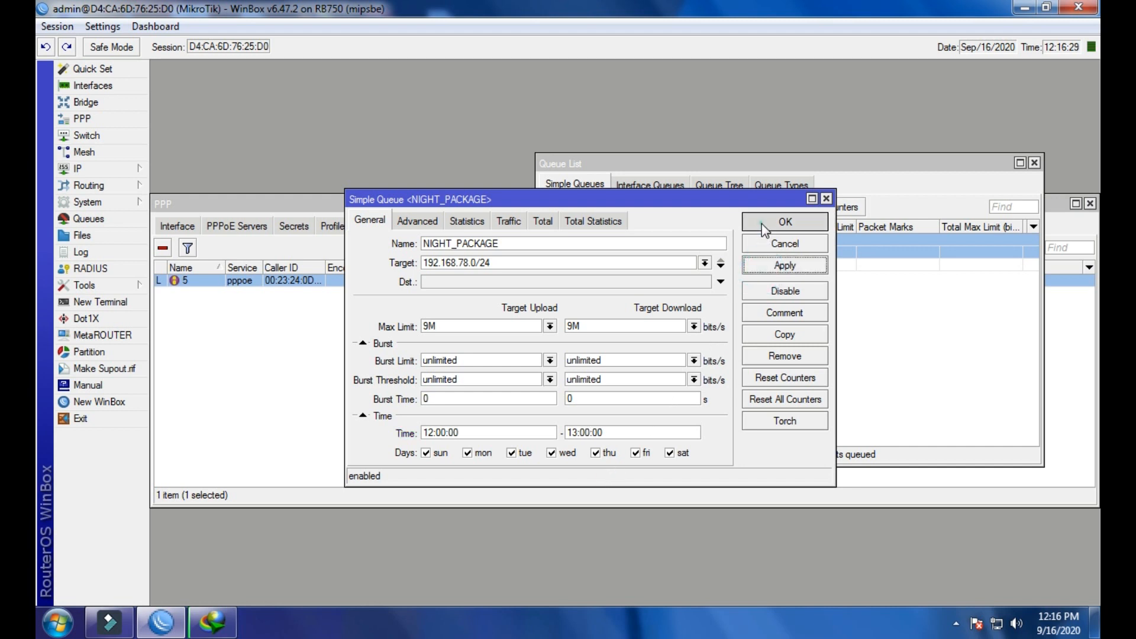
pyautogui.click(762, 223)
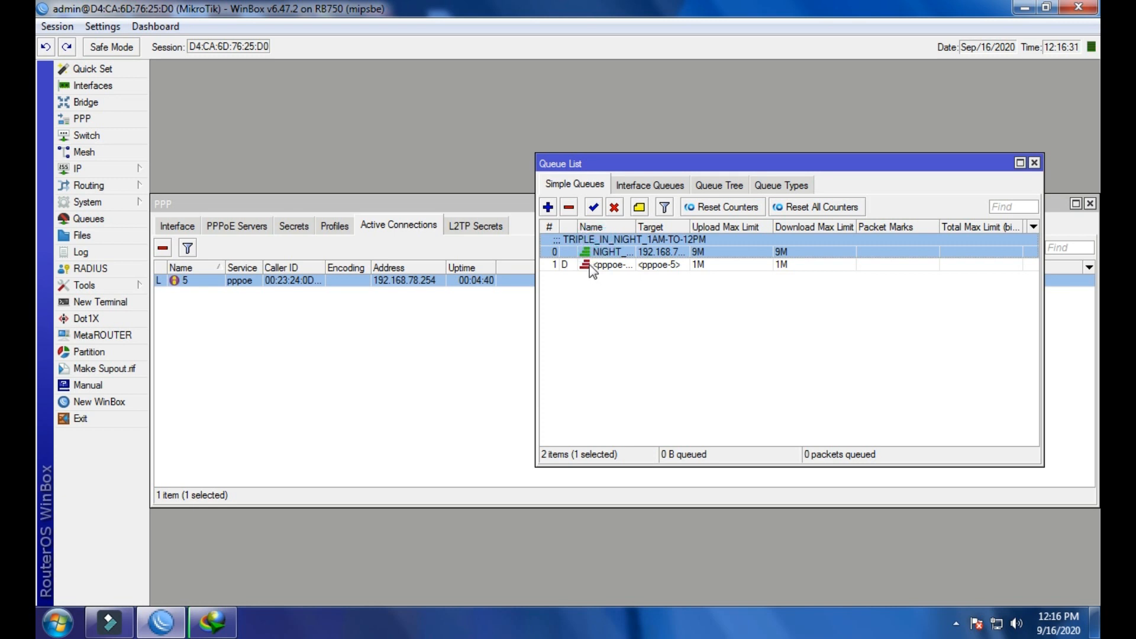
# - Check the download's transfer rate and reopen the NIGHT_PACKAGE queue, placing its settings beside the download progress window
pyautogui.click(215, 608)
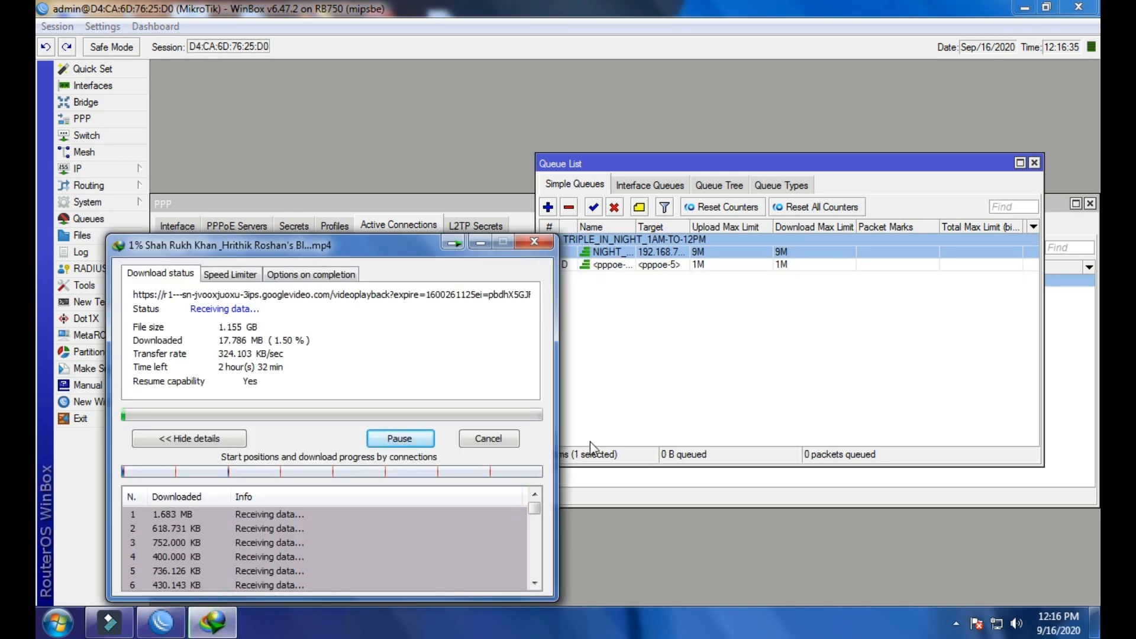
pyautogui.doubleClick(659, 250)
pyautogui.moveTo(580, 200); pyautogui.dragTo(753, 204)
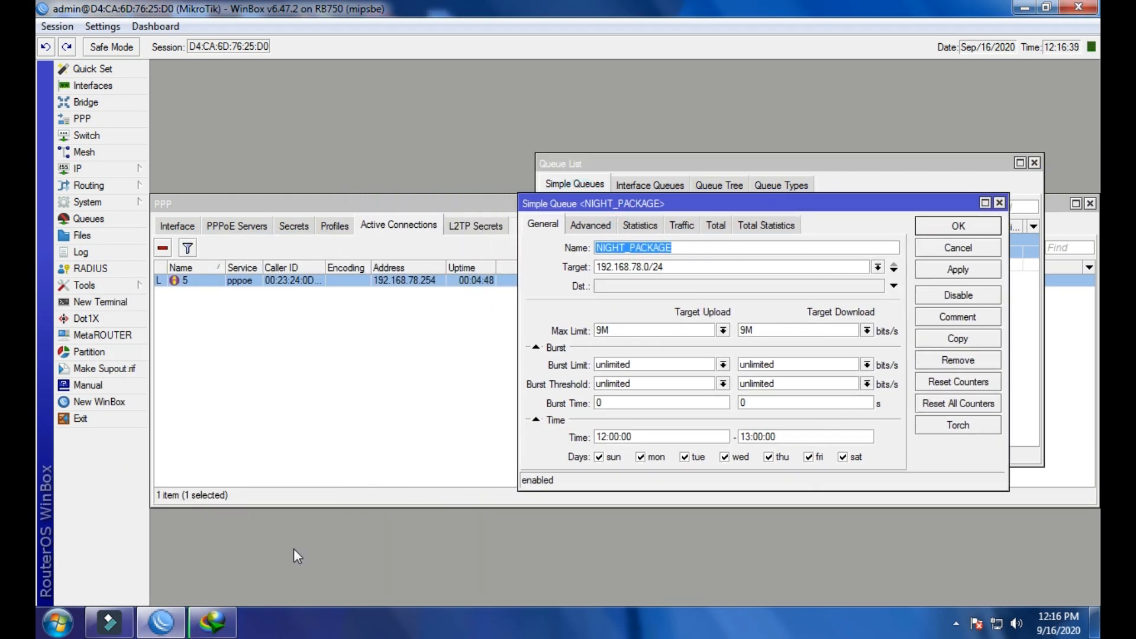
pyautogui.click(213, 620)
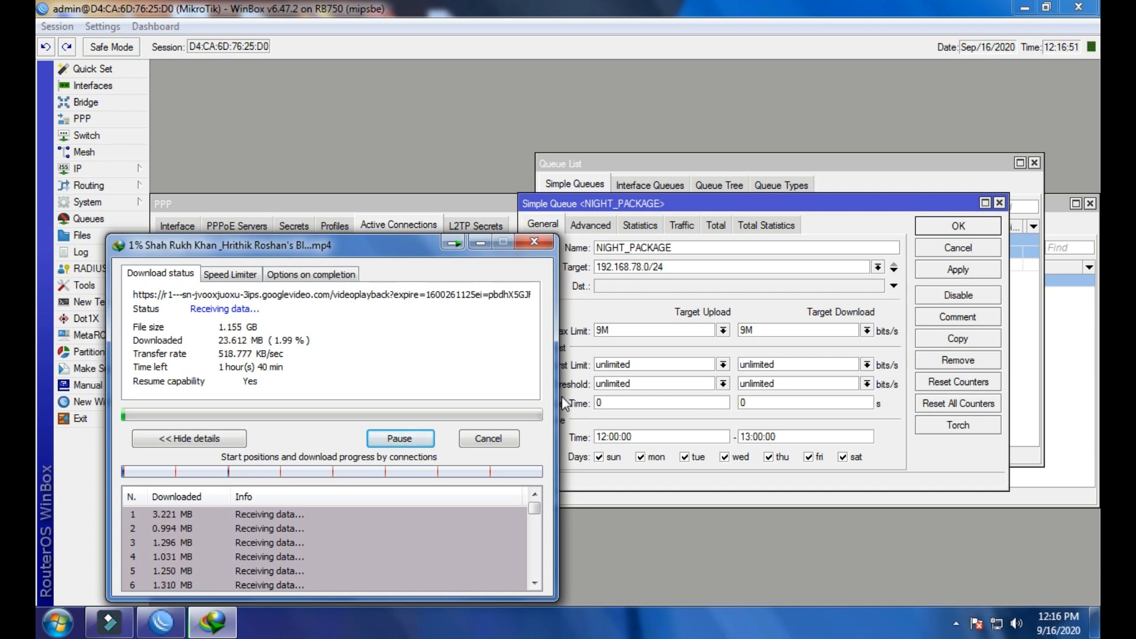
# - Set the NIGHT_PACKAGE queue's upload and download max limits to 3M and save the queue
pyautogui.click(723, 330)
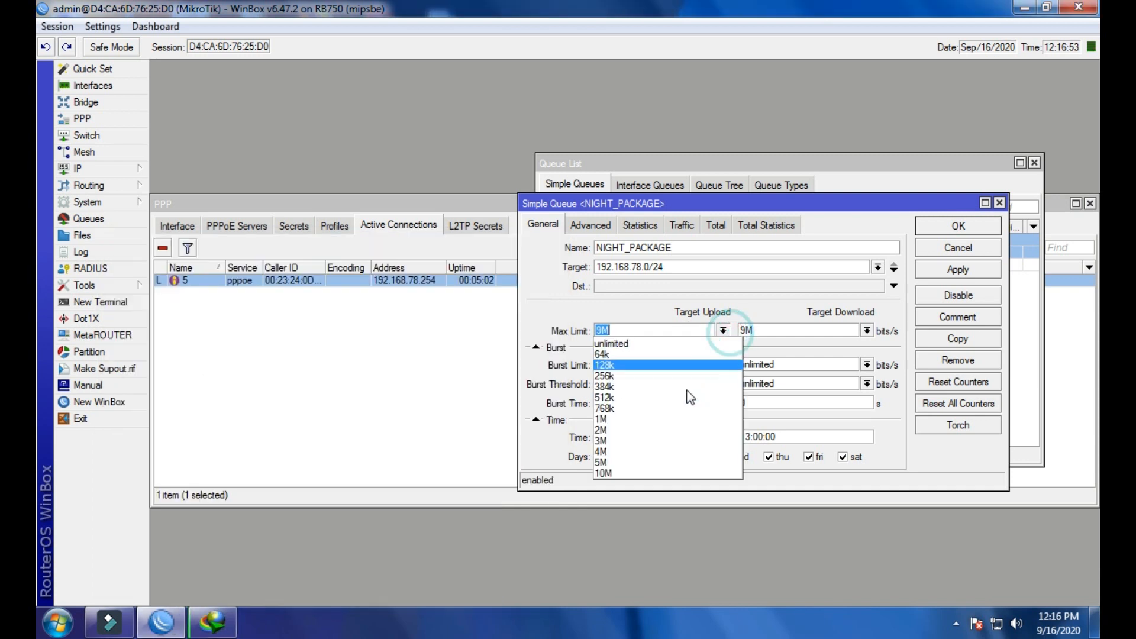
pyautogui.click(657, 440)
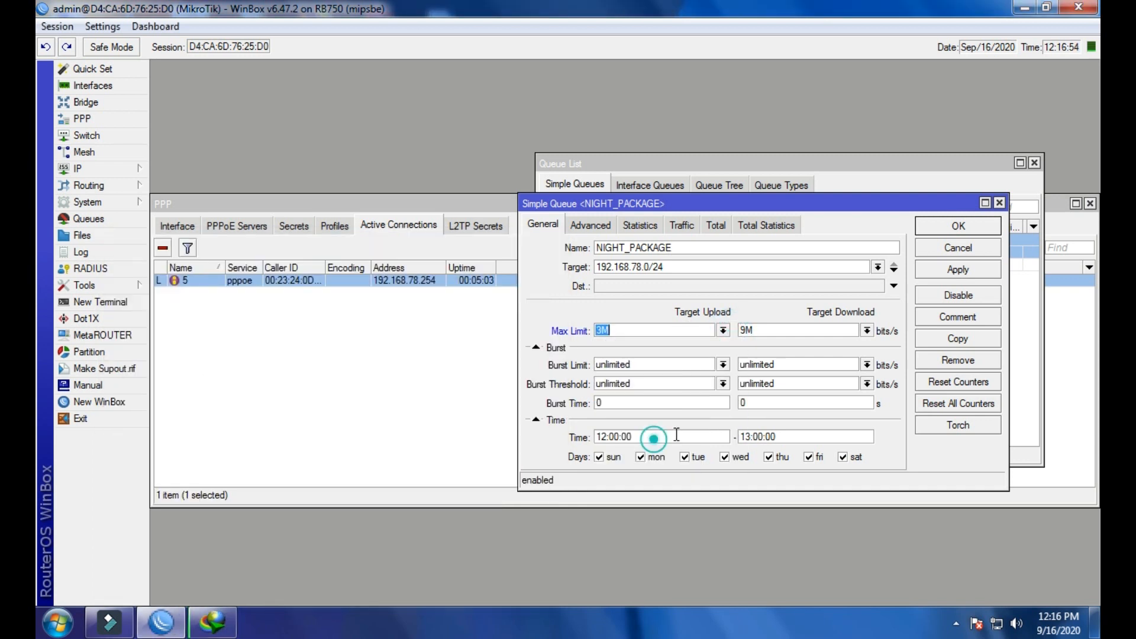
pyautogui.click(867, 330)
pyautogui.click(787, 439)
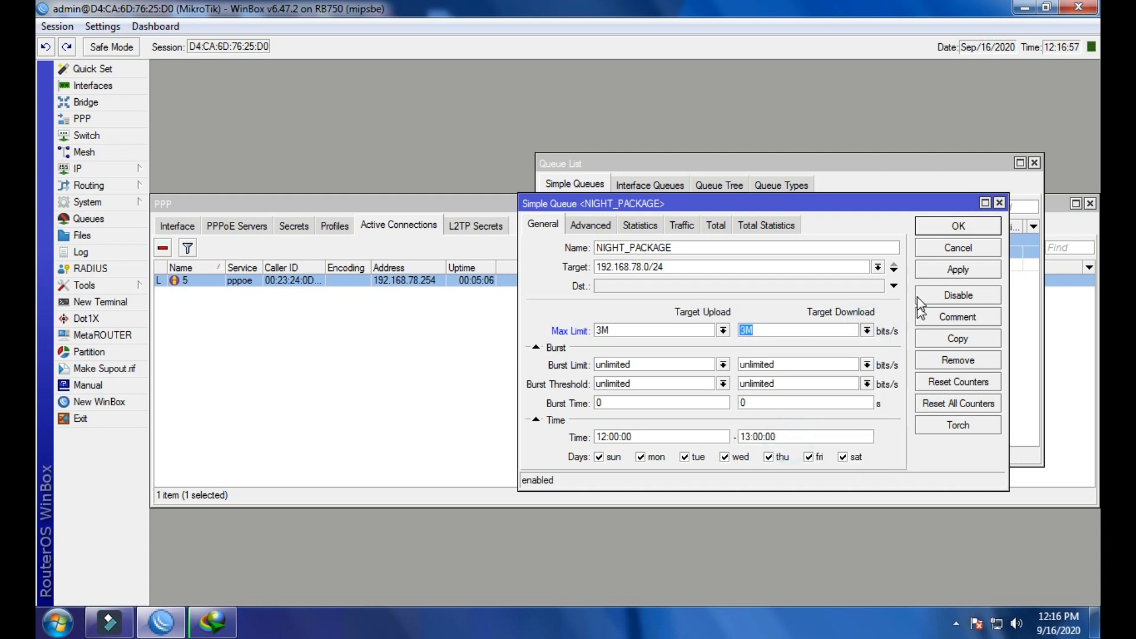
pyautogui.click(930, 270)
pyautogui.click(928, 226)
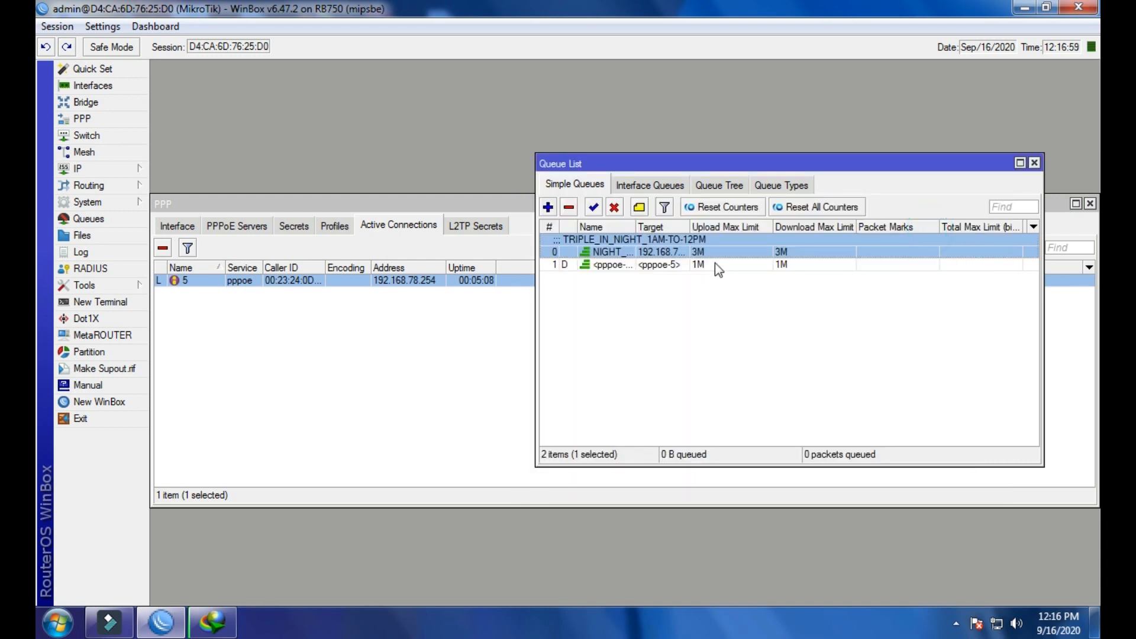
# - Compare the download's transfer rate with the PPPoE user's dynamic queue limit and the profile assigned in its PPP secret
pyautogui.click(707, 264)
pyautogui.click(212, 622)
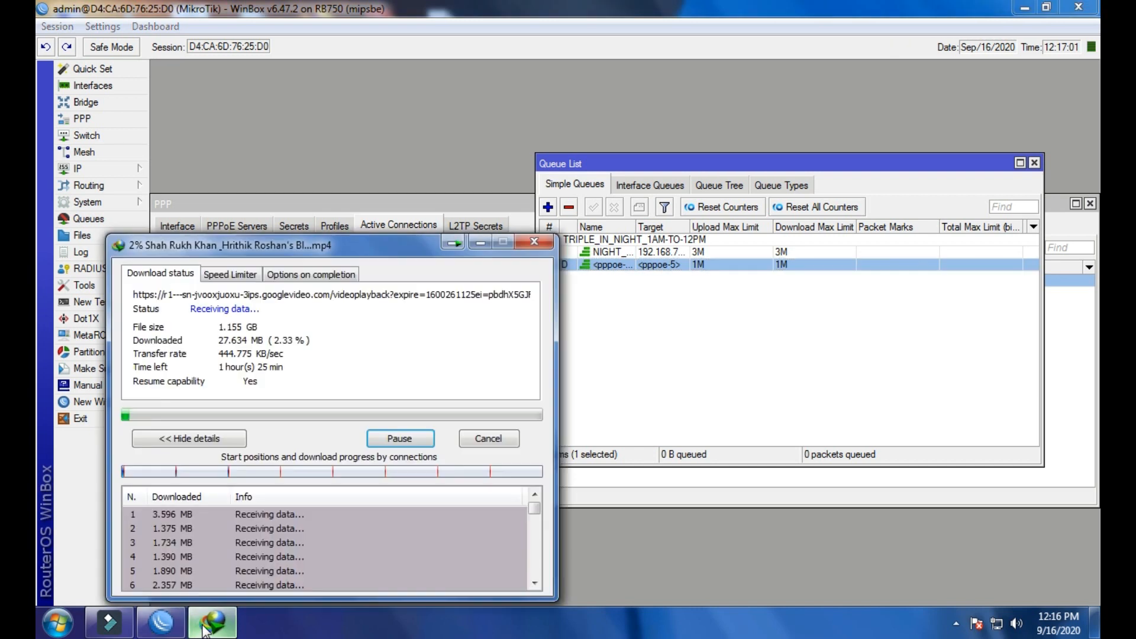
pyautogui.moveTo(396, 252); pyautogui.dragTo(454, 345)
pyautogui.click(286, 239)
pyautogui.click(291, 228)
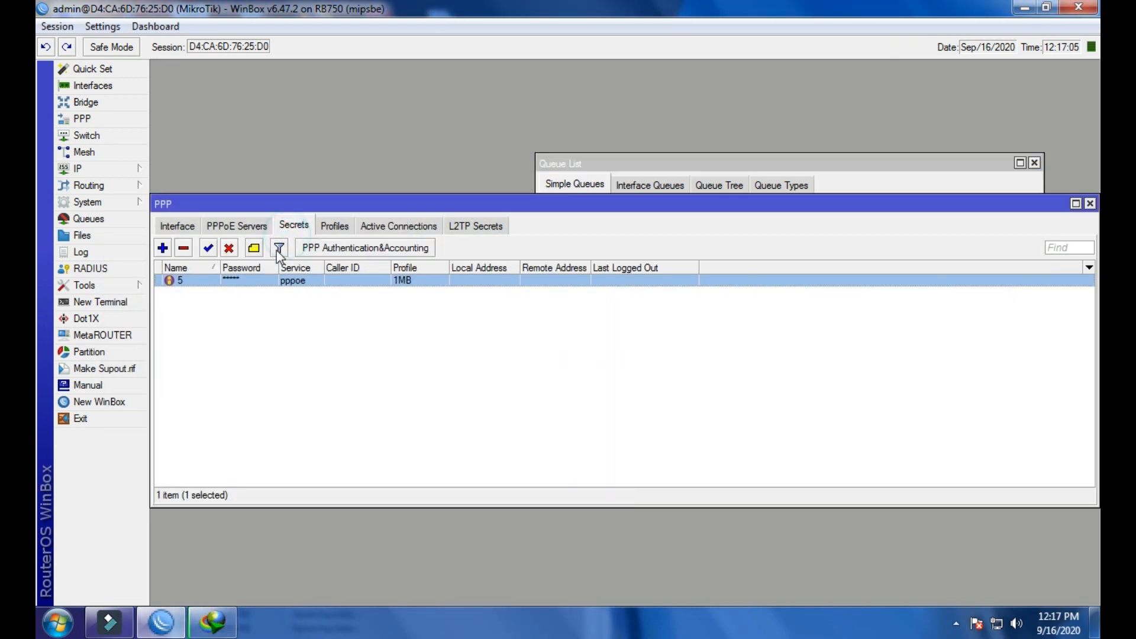
pyautogui.click(223, 281)
pyautogui.click(227, 314)
pyautogui.click(236, 280)
pyautogui.click(212, 620)
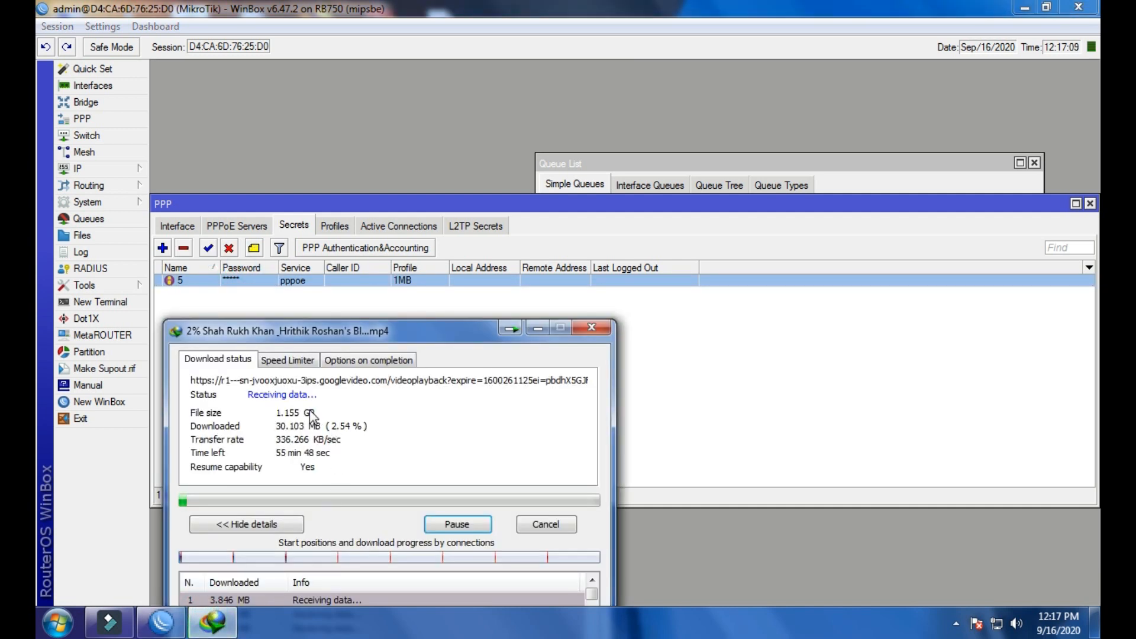
# - Examine the live traffic of the PPPoE server binding and LAN interfaces, and close the interface list
pyautogui.click(110, 87)
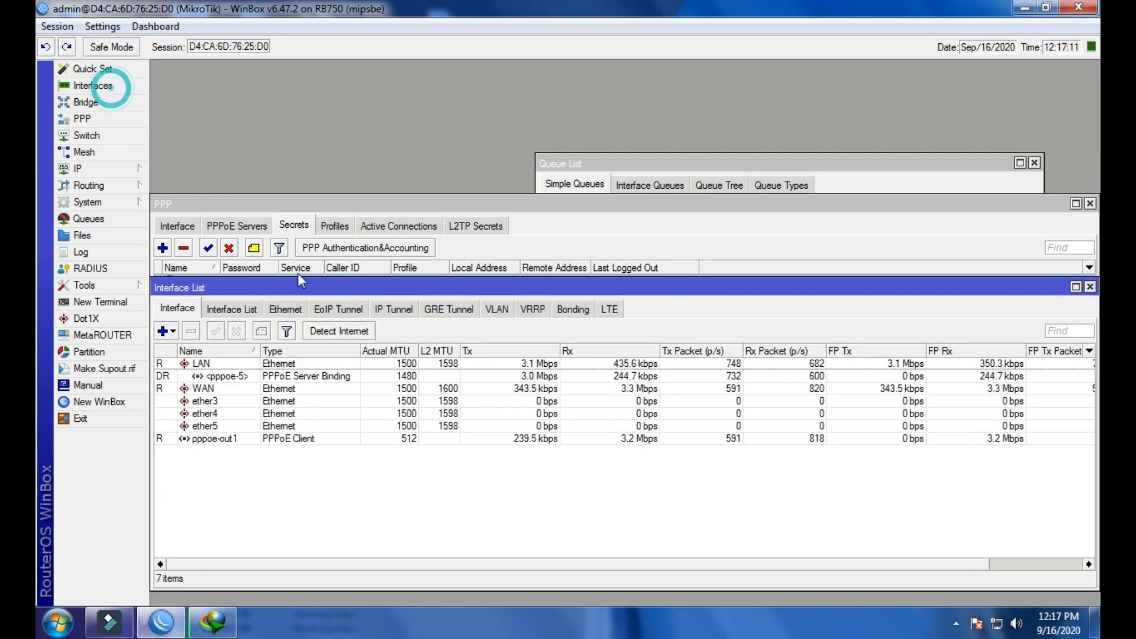
pyautogui.click(301, 376)
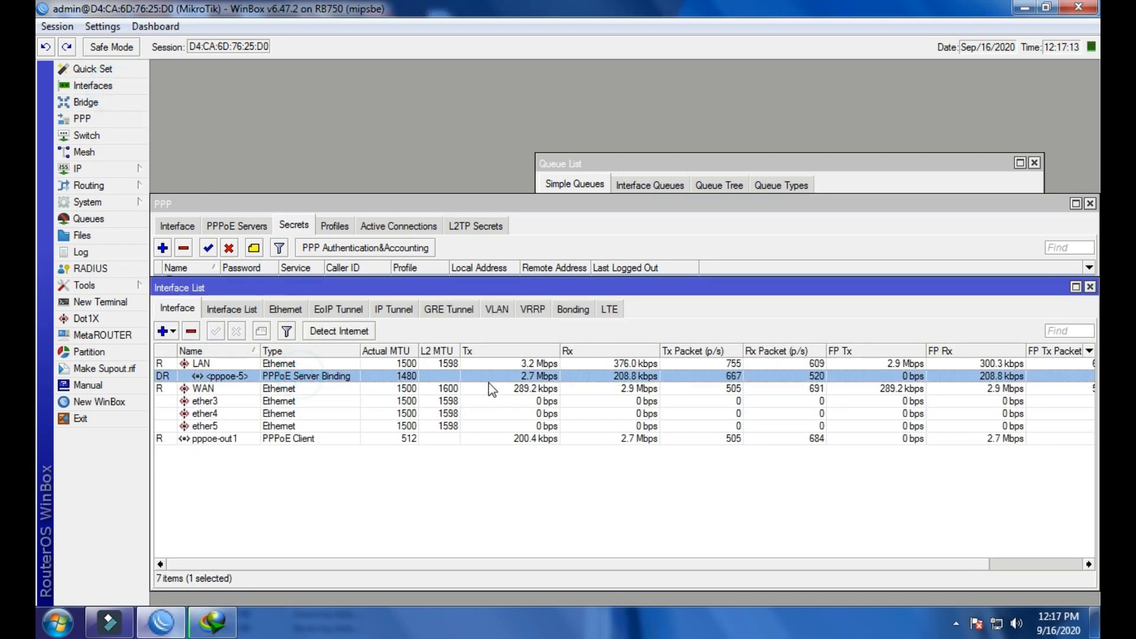
pyautogui.click(535, 365)
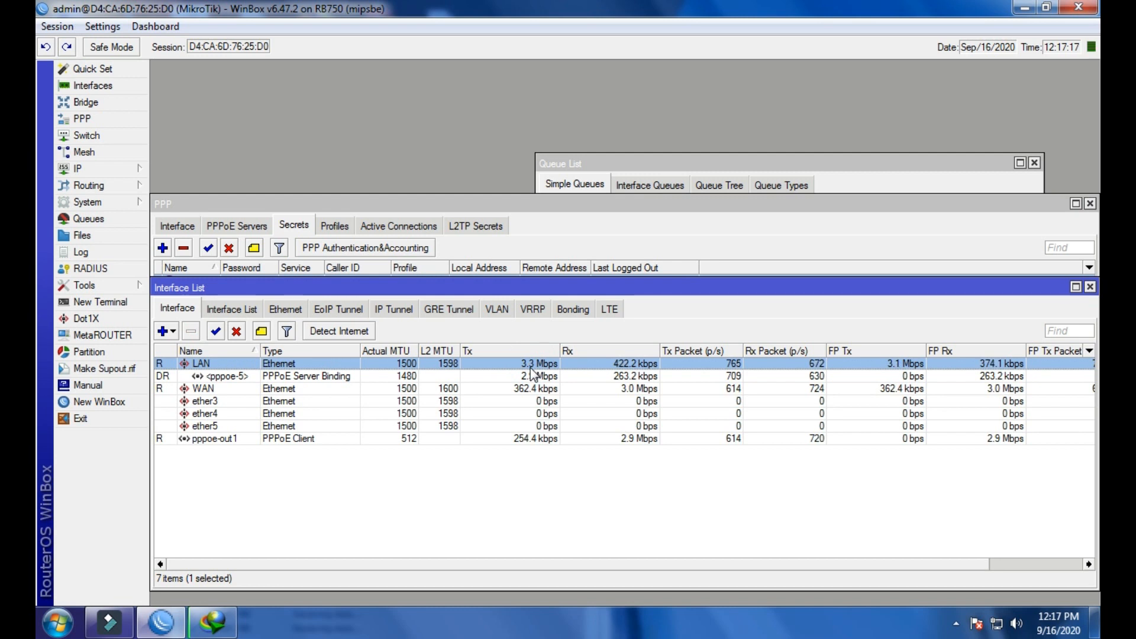
pyautogui.click(1091, 287)
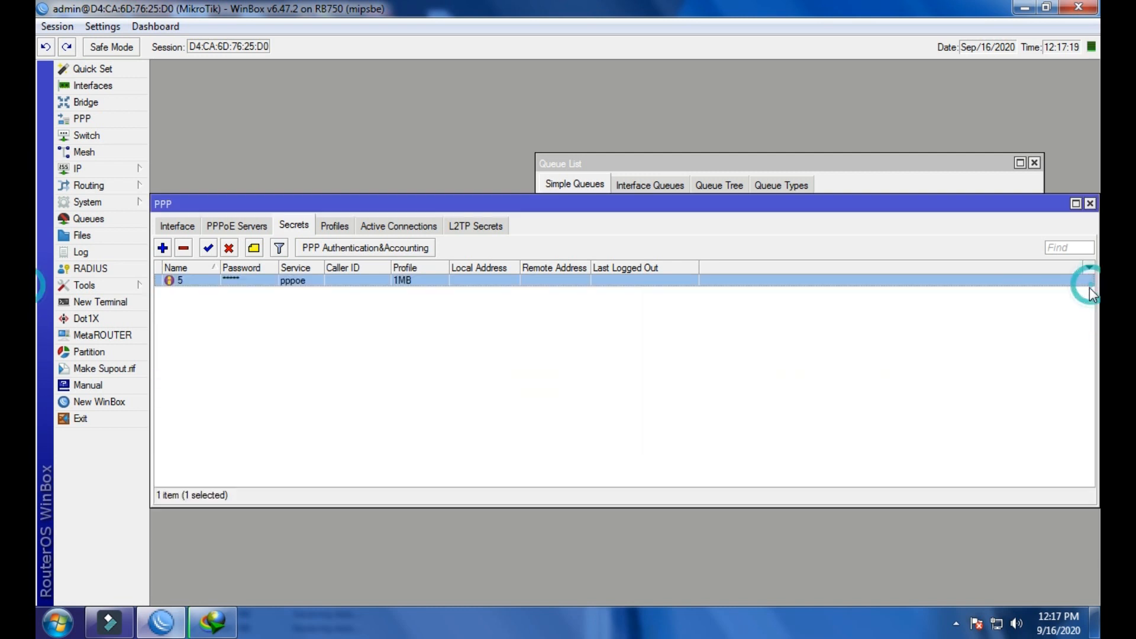
# - Reopen the NIGHT_PACKAGE queue from the queue list and arrange the download progress window beside its settings
pyautogui.click(768, 161)
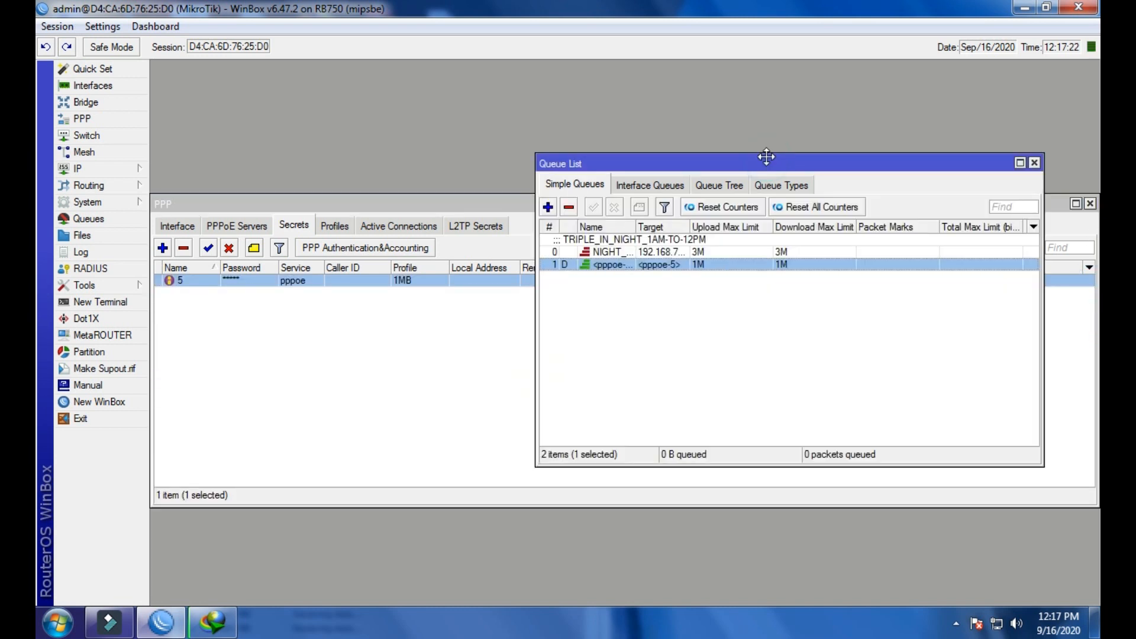
pyautogui.moveTo(768, 164); pyautogui.dragTo(714, 134)
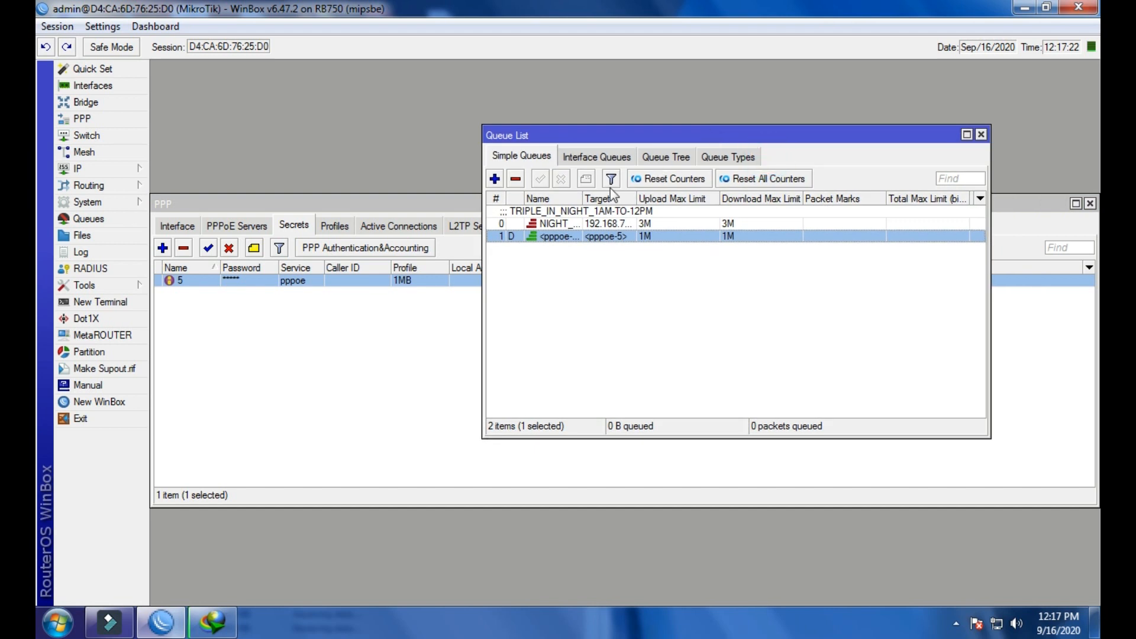
pyautogui.doubleClick(534, 224)
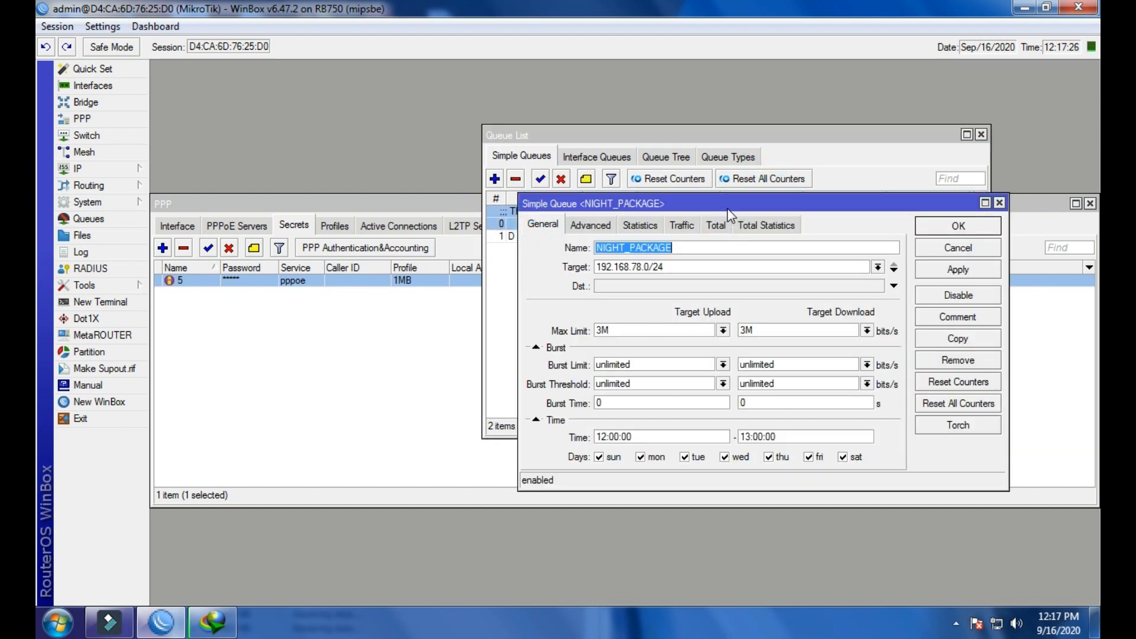
pyautogui.moveTo(730, 214); pyautogui.dragTo(719, 180)
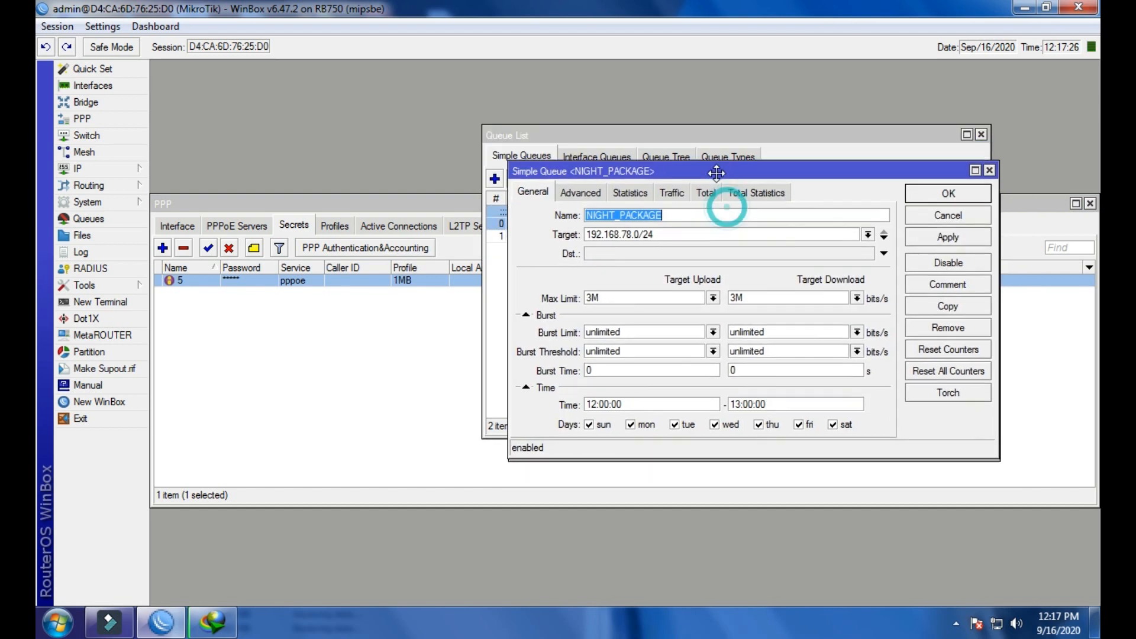
pyautogui.doubleClick(766, 402)
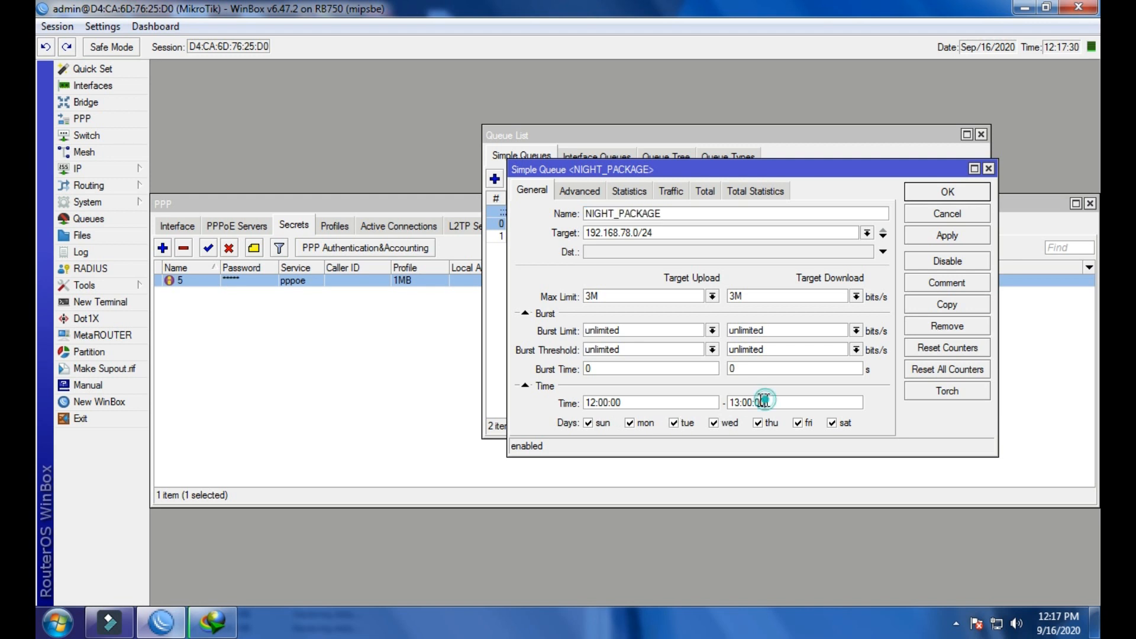
pyautogui.click(236, 616)
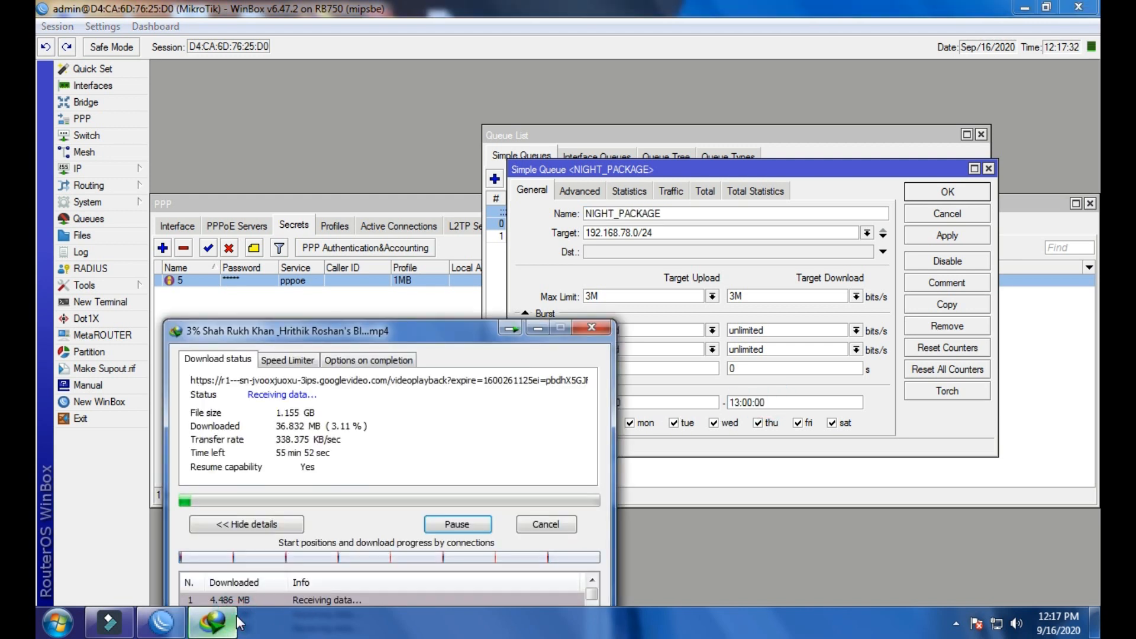
pyautogui.moveTo(452, 342); pyautogui.dragTo(387, 266)
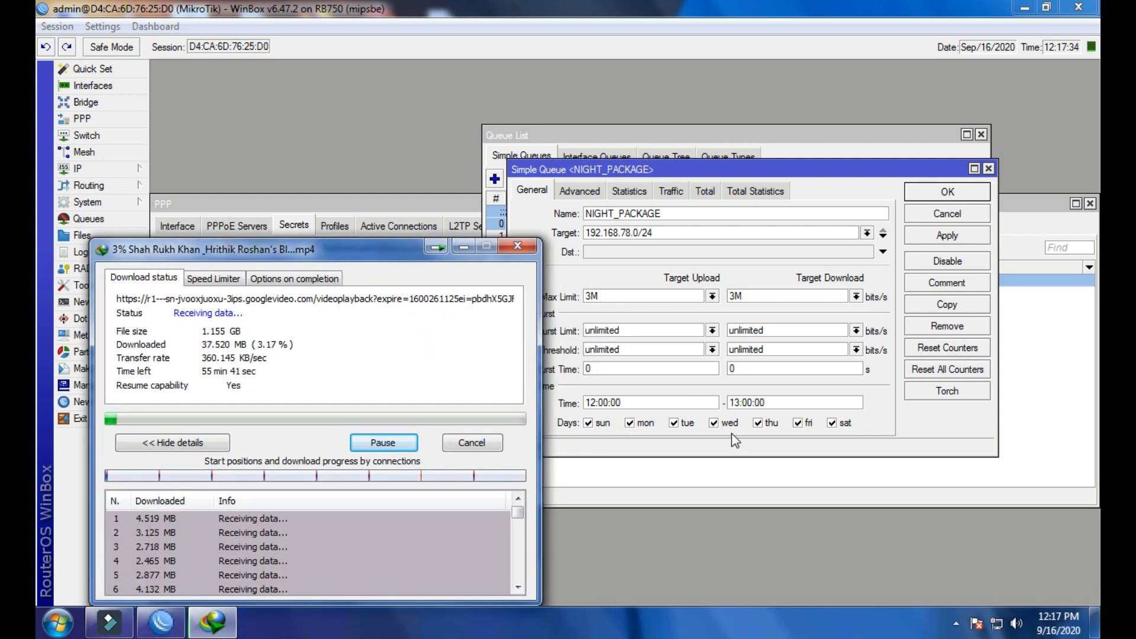
# - Review the start and end times of the NIGHT_PACKAGE queue's active period
pyautogui.doubleClick(766, 403)
pyautogui.click(774, 401)
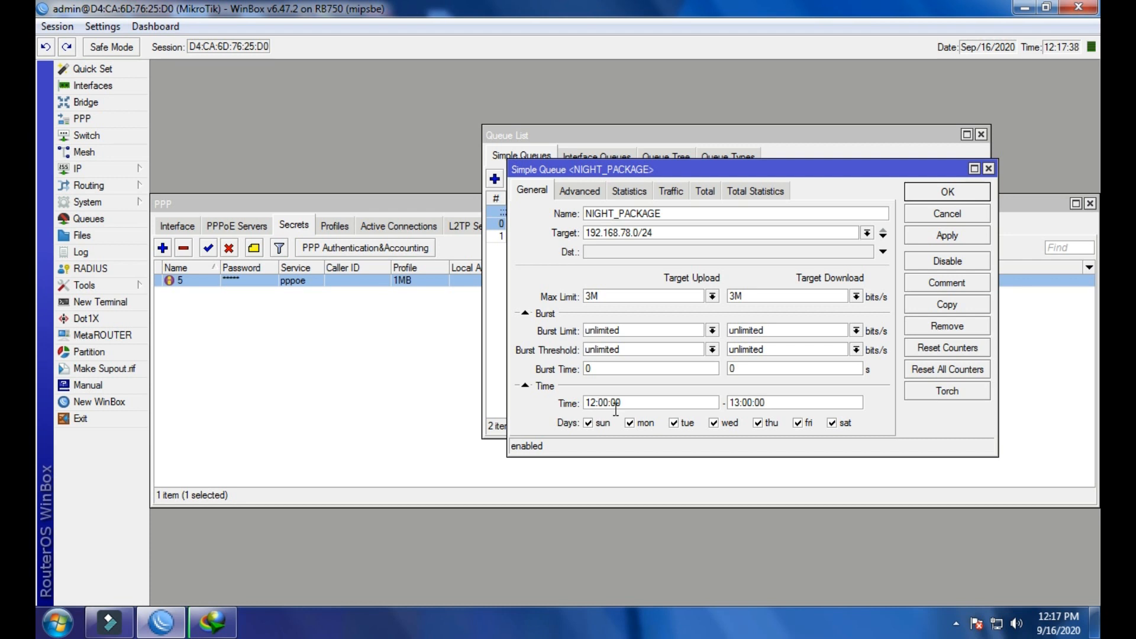
pyautogui.doubleClick(774, 402)
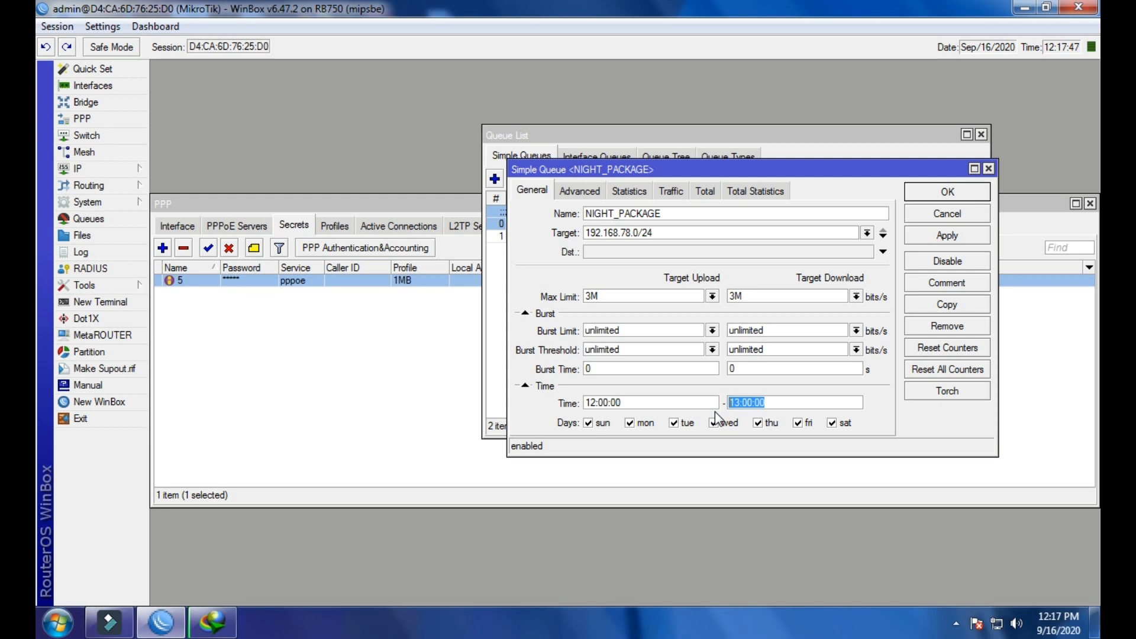
pyautogui.click(747, 402)
pyautogui.doubleClick(650, 401)
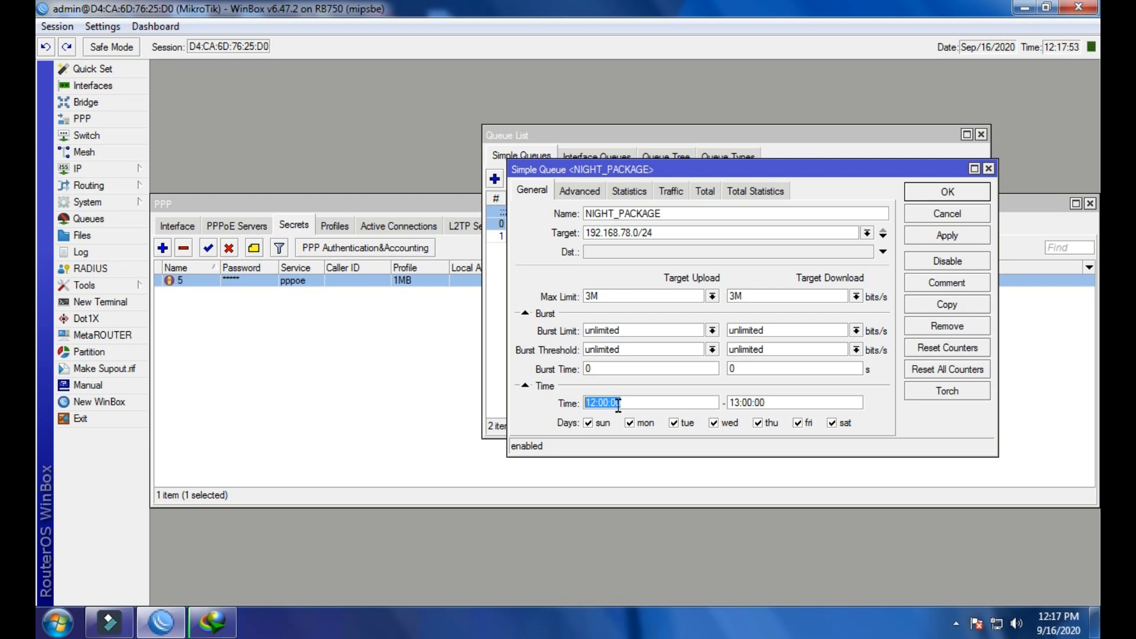
pyautogui.doubleClick(785, 402)
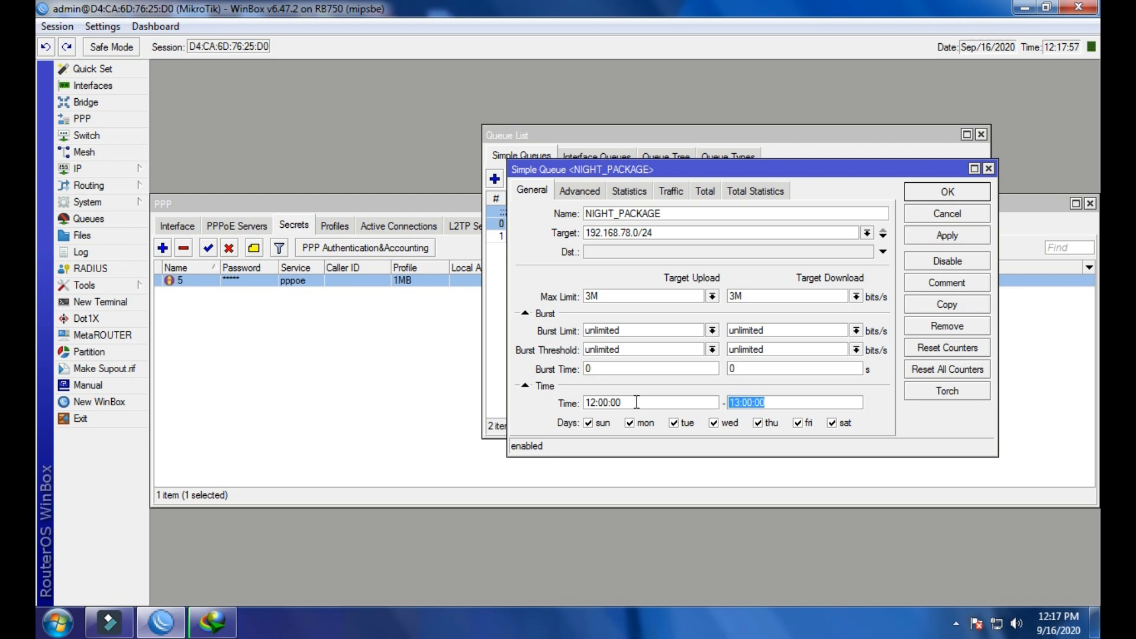
# - Change the NIGHT_PACKAGE queue's active time to 17:00:00 through 18:00:00 and save the queue
pyautogui.click(599, 406)
pyautogui.press('BackSpace')
pyautogui.write('7')
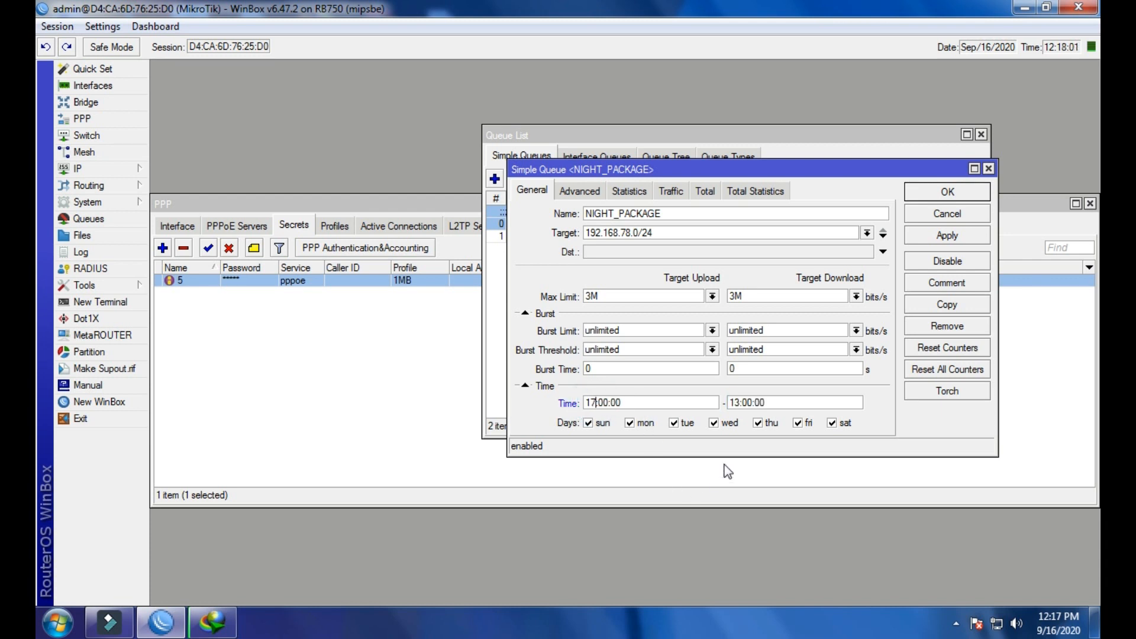
pyautogui.click(740, 402)
pyautogui.press('BackSpace')
pyautogui.write('8')
pyautogui.click(948, 191)
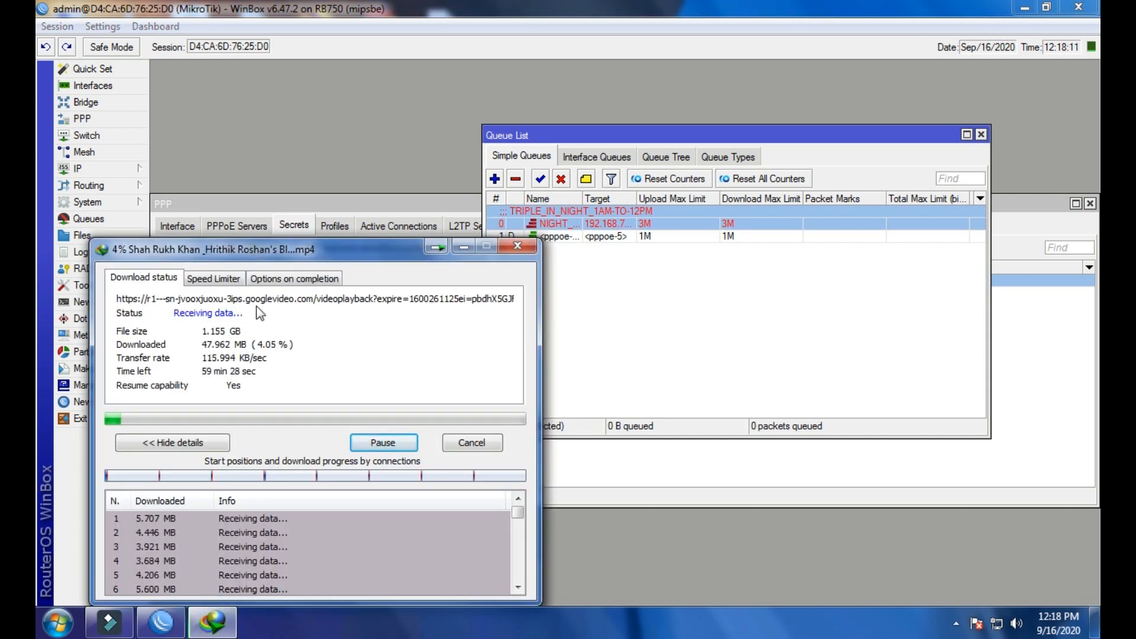
# - Check the download's transfer rate outside the scheduled period and reopen the NIGHT_PACKAGE queue to review its saved times
pyautogui.click(572, 224)
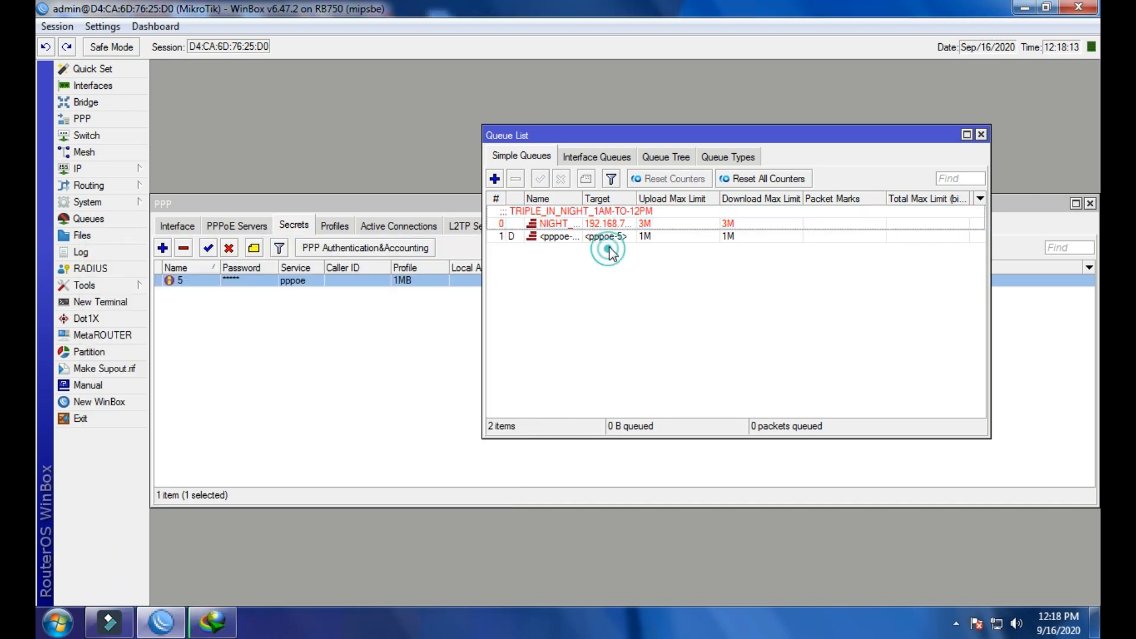
pyautogui.click(211, 624)
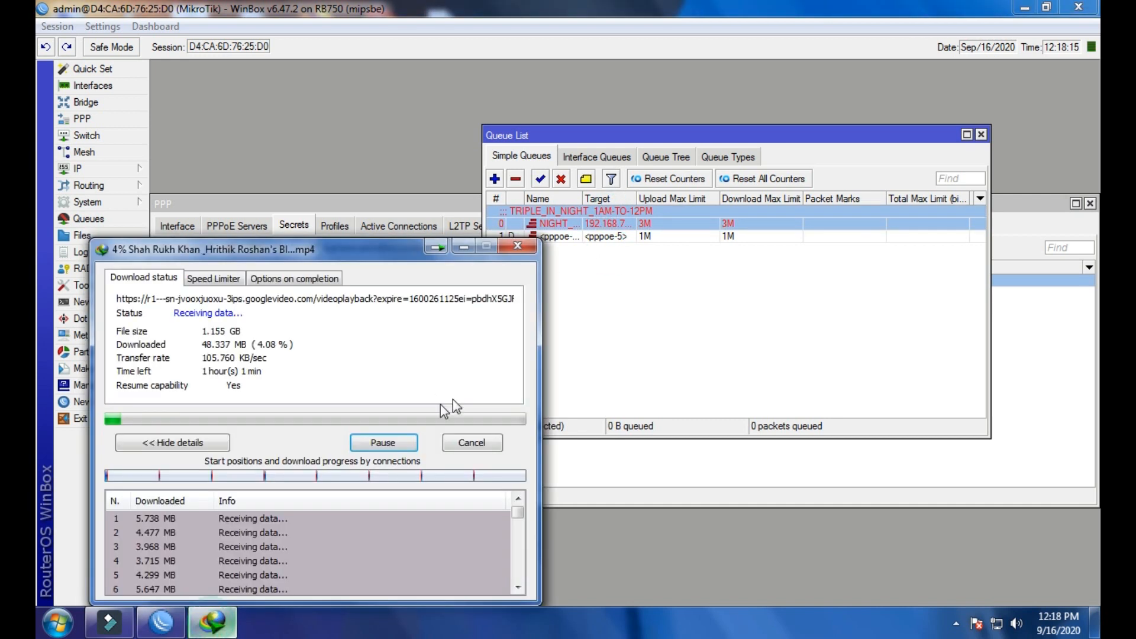
pyautogui.click(609, 228)
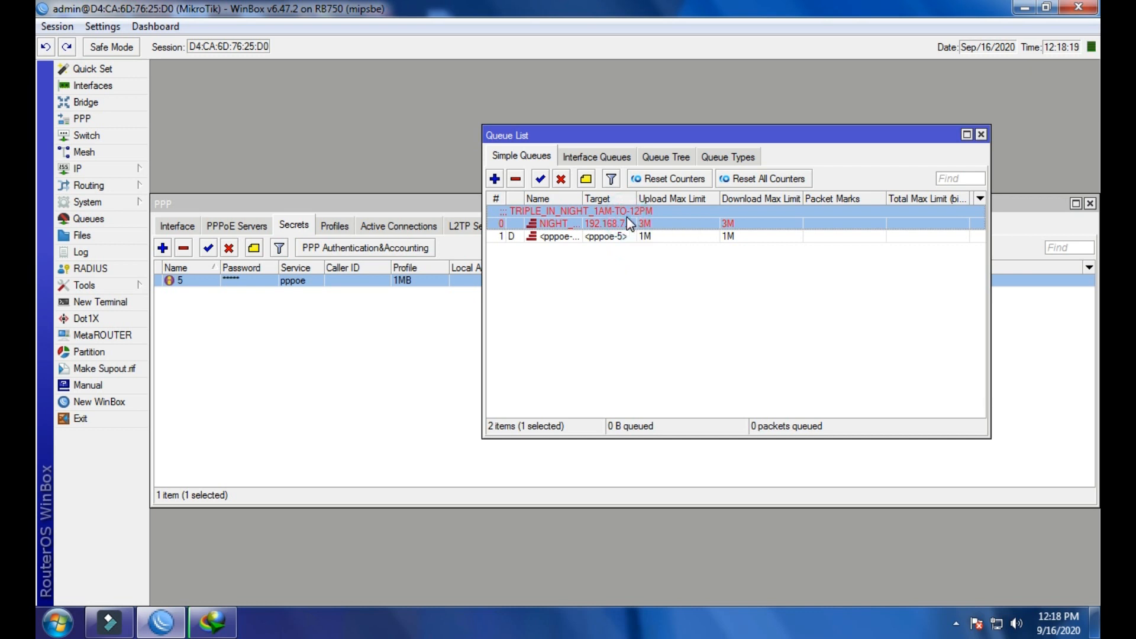
pyautogui.doubleClick(626, 217)
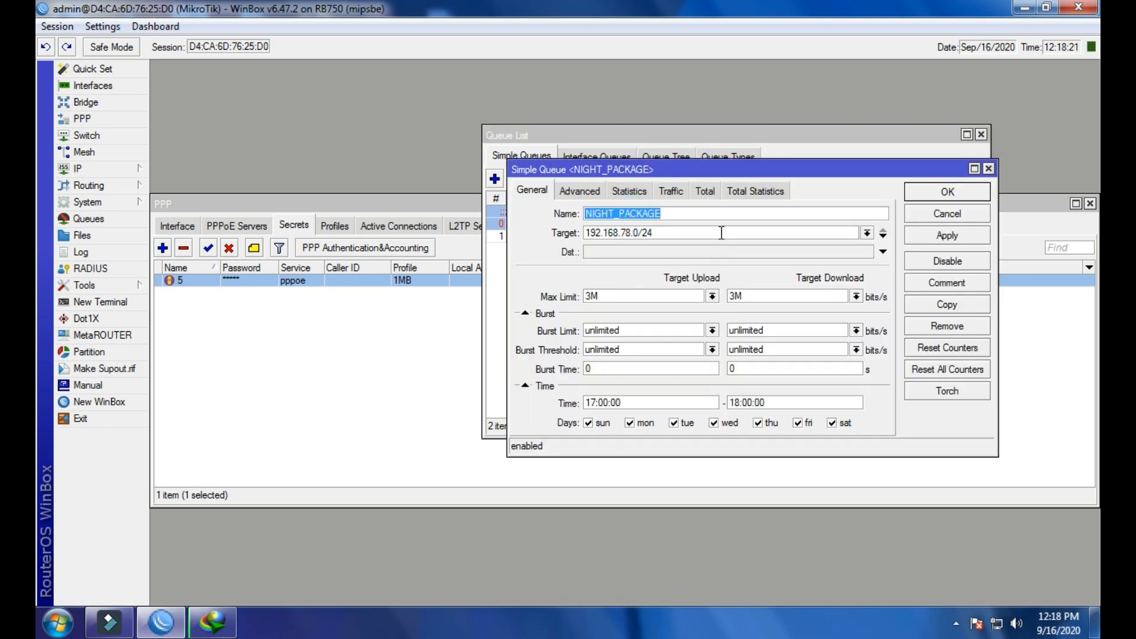
# - Compare the NIGHT_PACKAGE queue's start and end times with the running download's transfer rate, and close the queue settings
pyautogui.moveTo(716, 175); pyautogui.dragTo(741, 183)
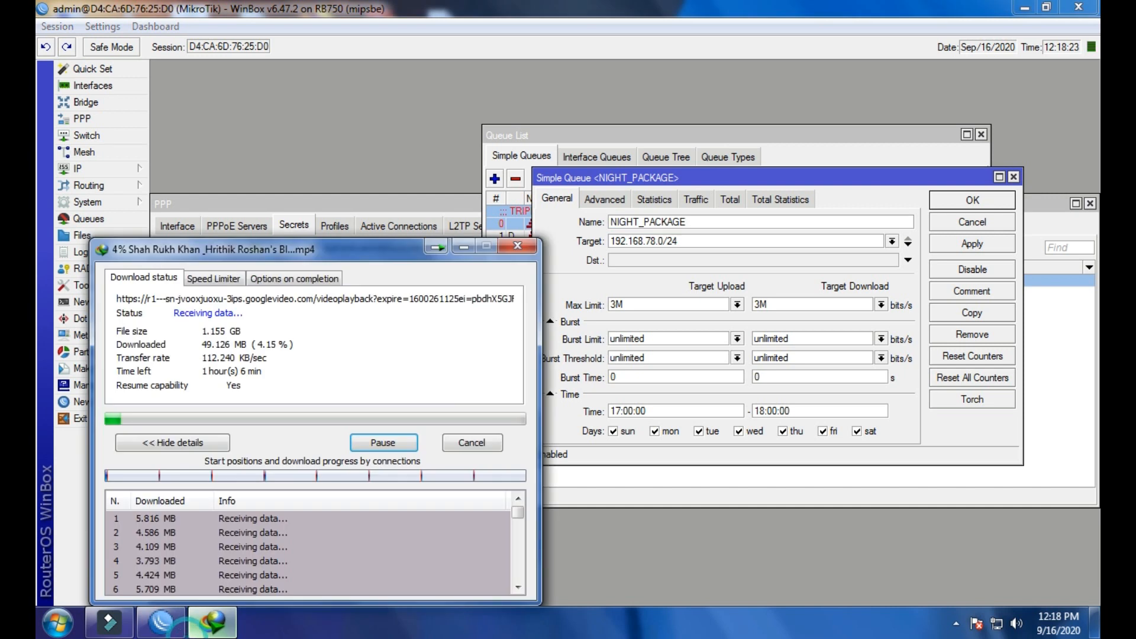
pyautogui.click(622, 411)
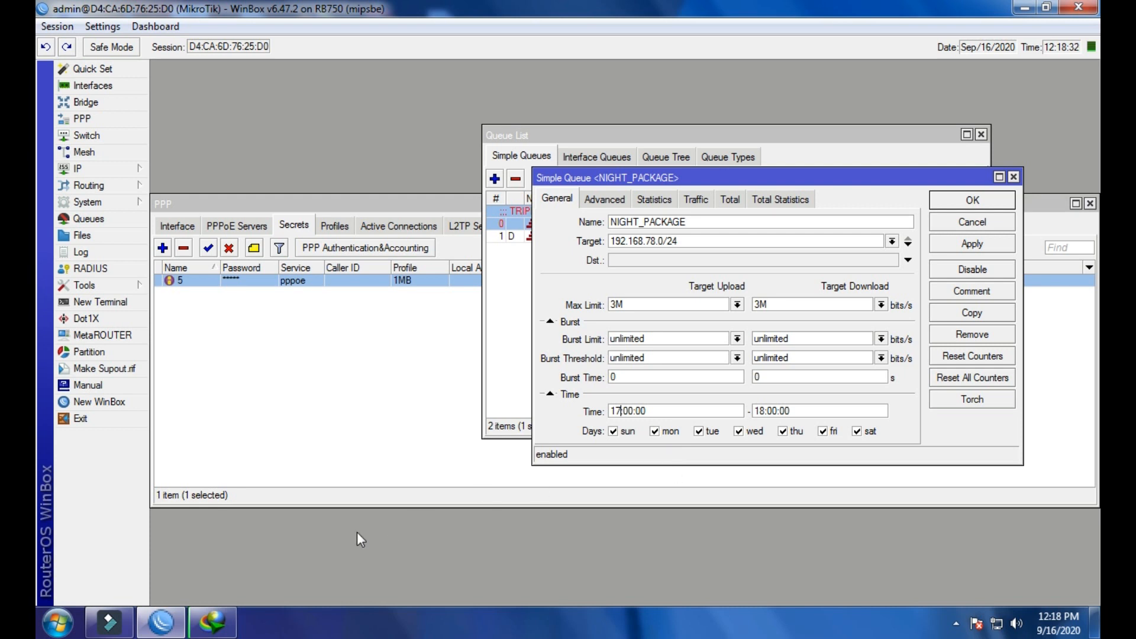
pyautogui.click(212, 621)
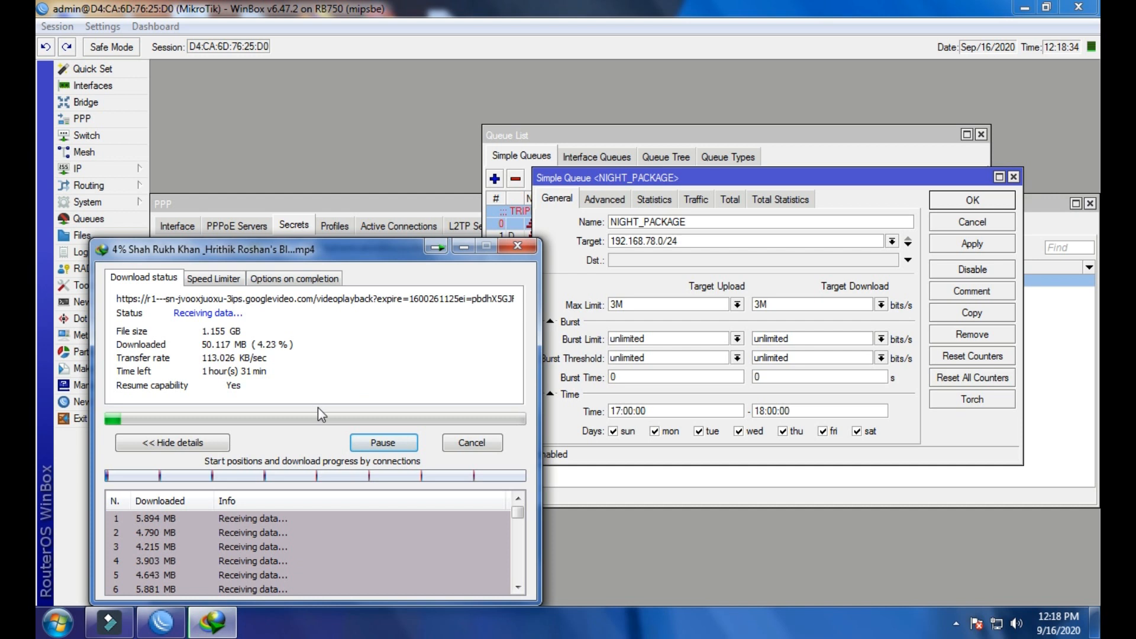
pyautogui.click(621, 409)
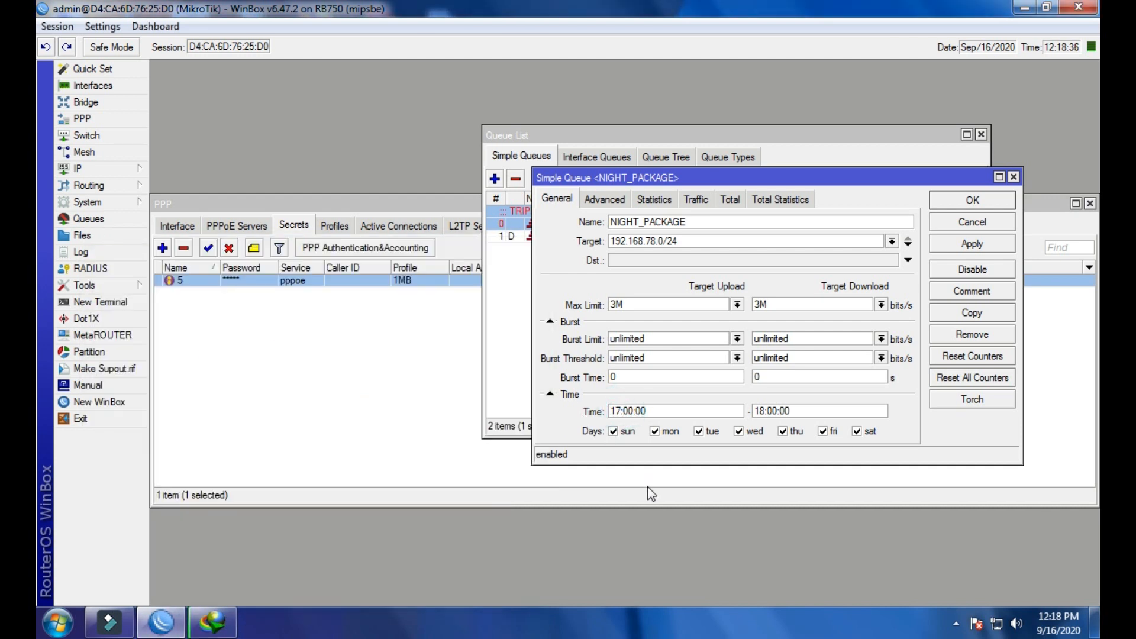
pyautogui.moveTo(622, 410); pyautogui.dragTo(608, 414)
pyautogui.moveTo(796, 411); pyautogui.dragTo(747, 410)
pyautogui.click(1013, 176)
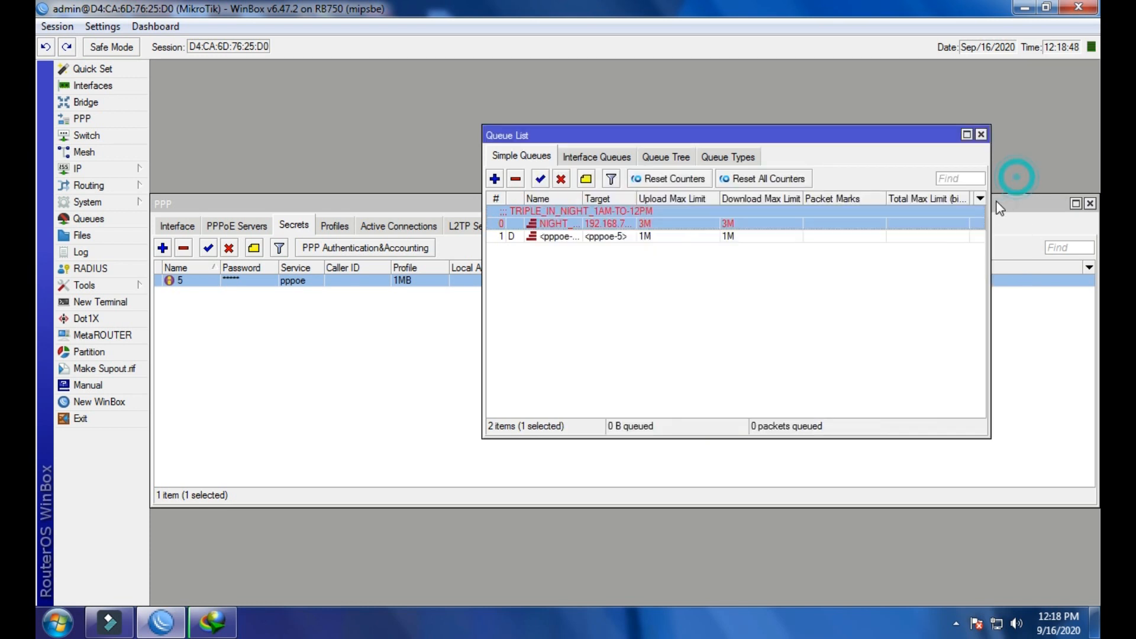
# - Check the NIGHT_PACKAGE and PPPoE user queues in the queue list against the download's transfer rate
pyautogui.click(760, 225)
pyautogui.click(212, 621)
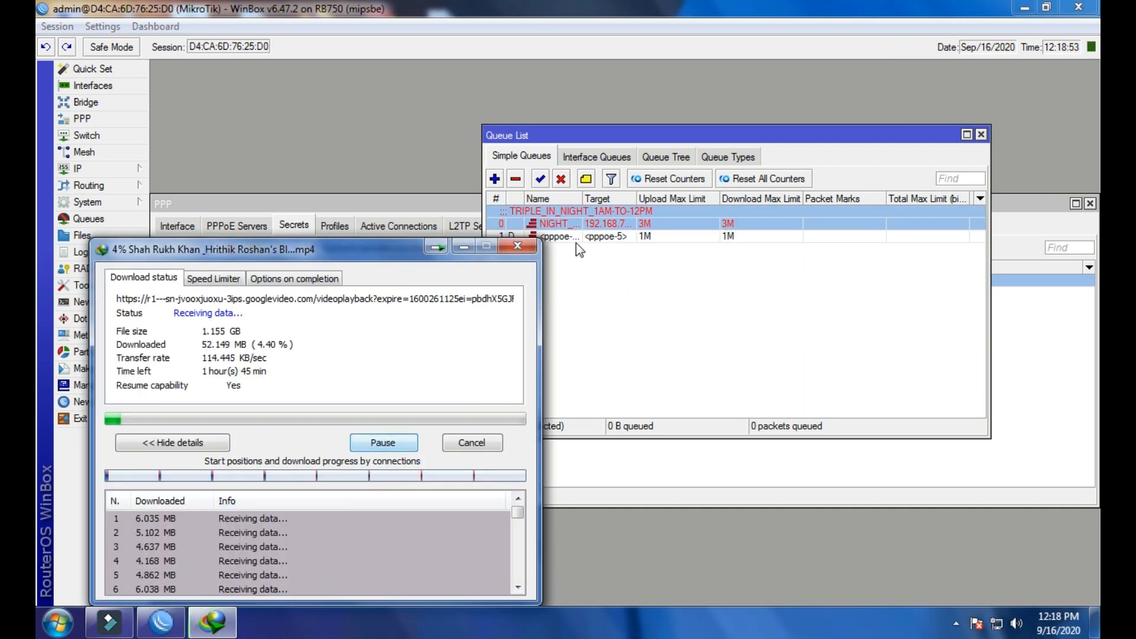
pyautogui.doubleClick(580, 222)
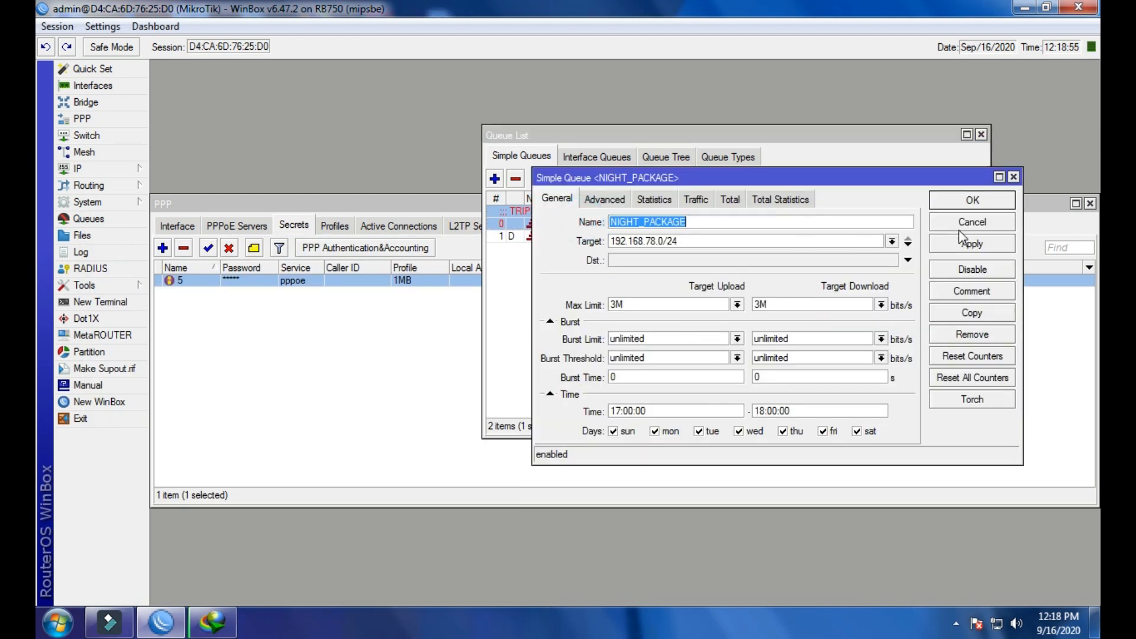
pyautogui.click(1013, 177)
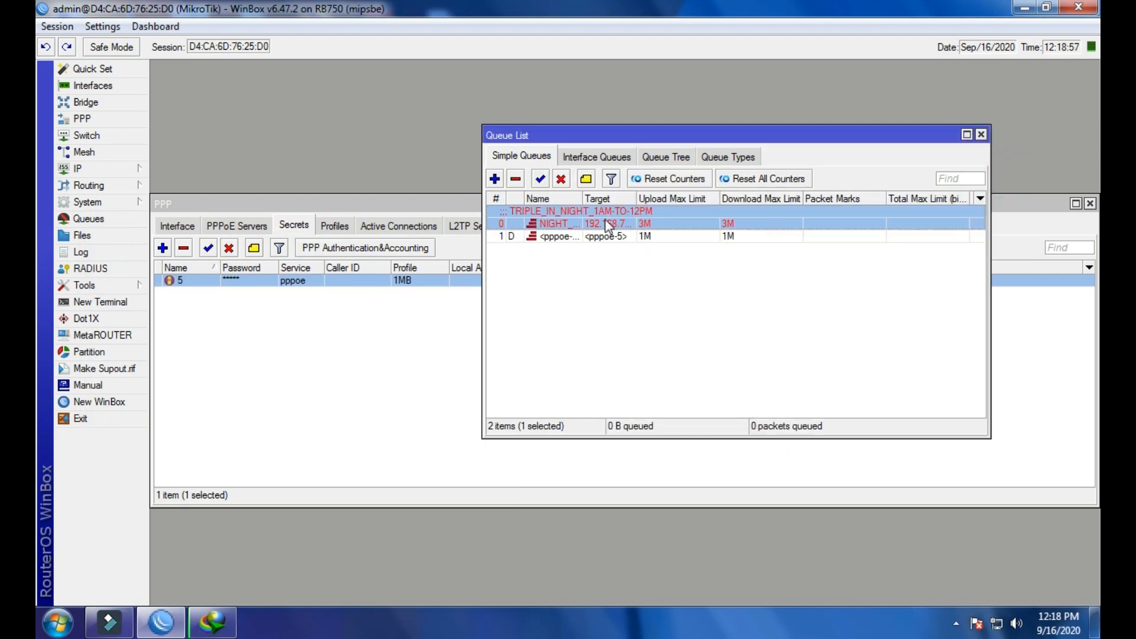
pyautogui.click(571, 236)
pyautogui.click(212, 621)
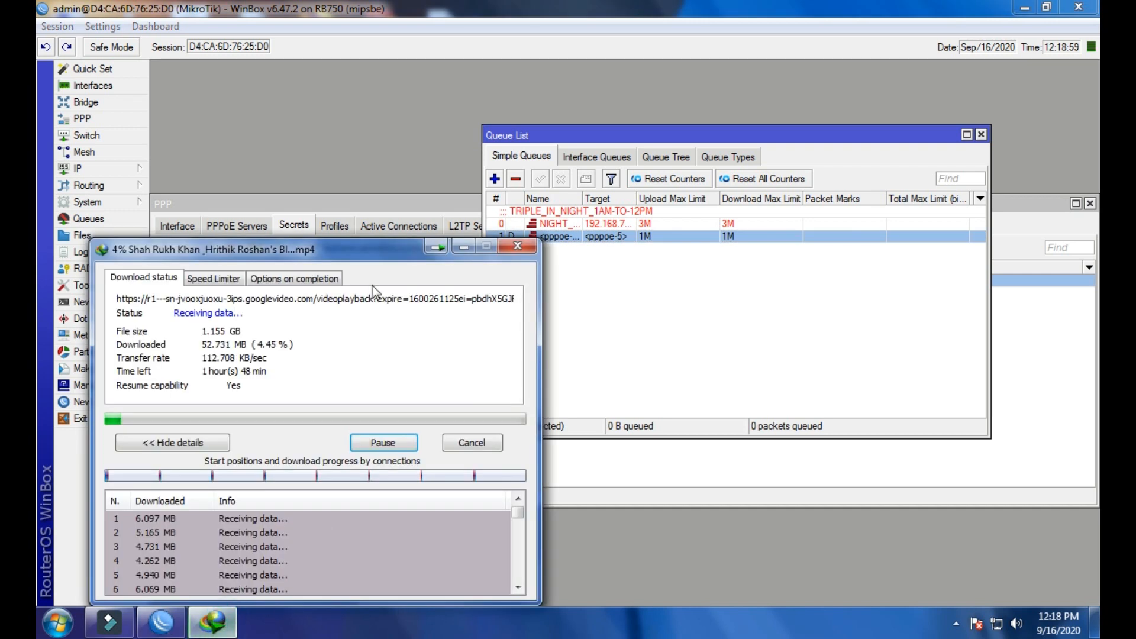
# - Place the download progress window beside the PPP secrets list and compare its transfer rate with the user's assigned profile
pyautogui.moveTo(258, 256); pyautogui.dragTo(390, 301)
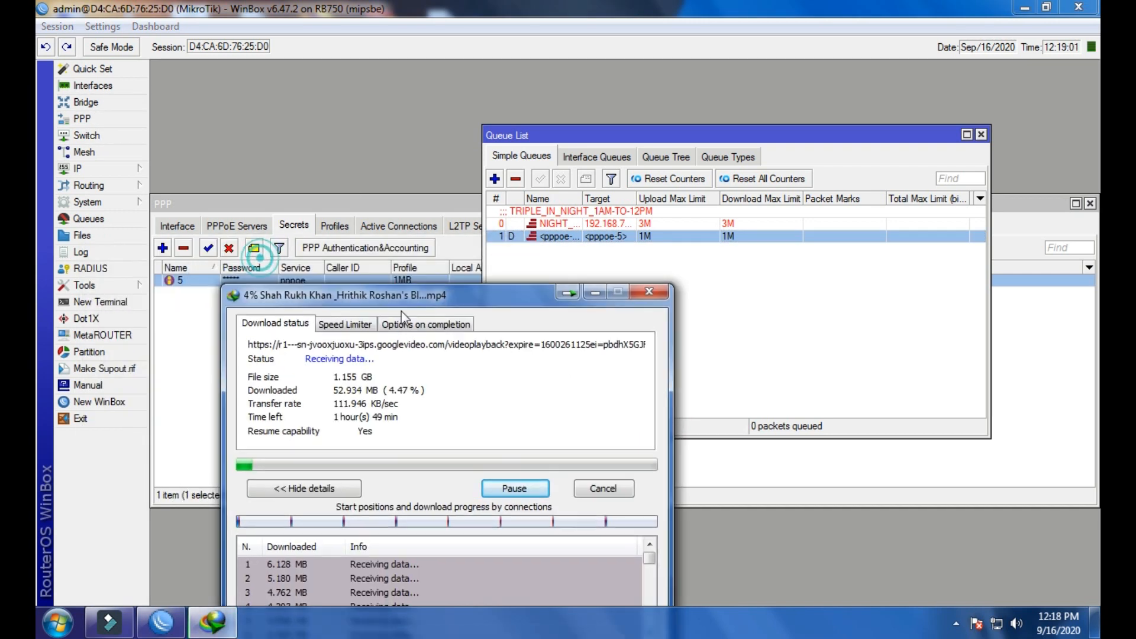
pyautogui.click(267, 282)
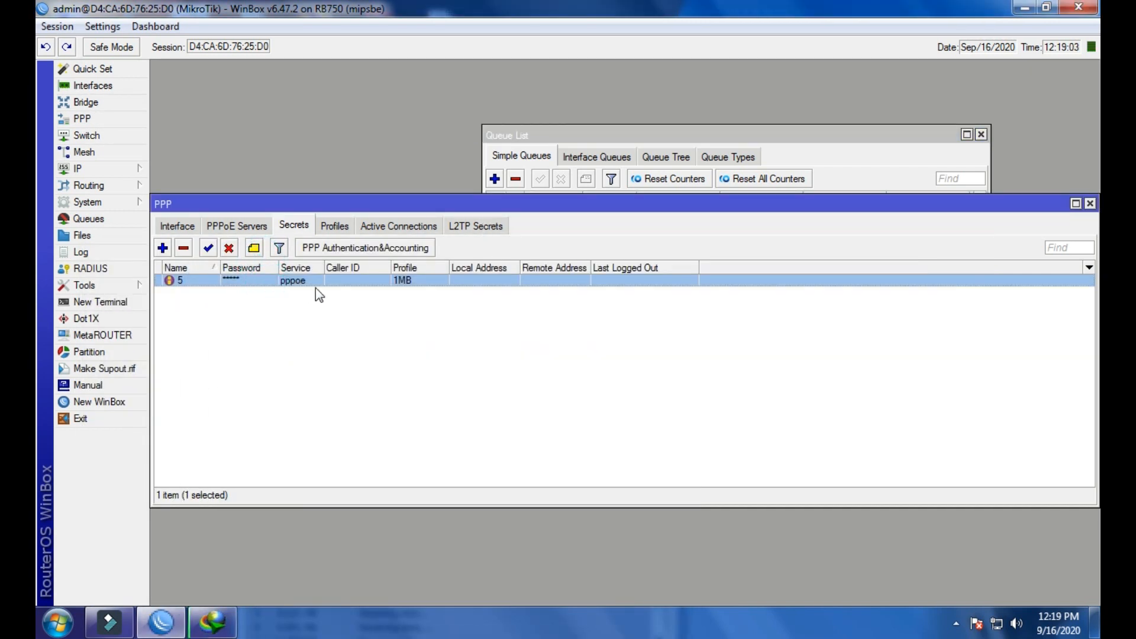
pyautogui.click(218, 612)
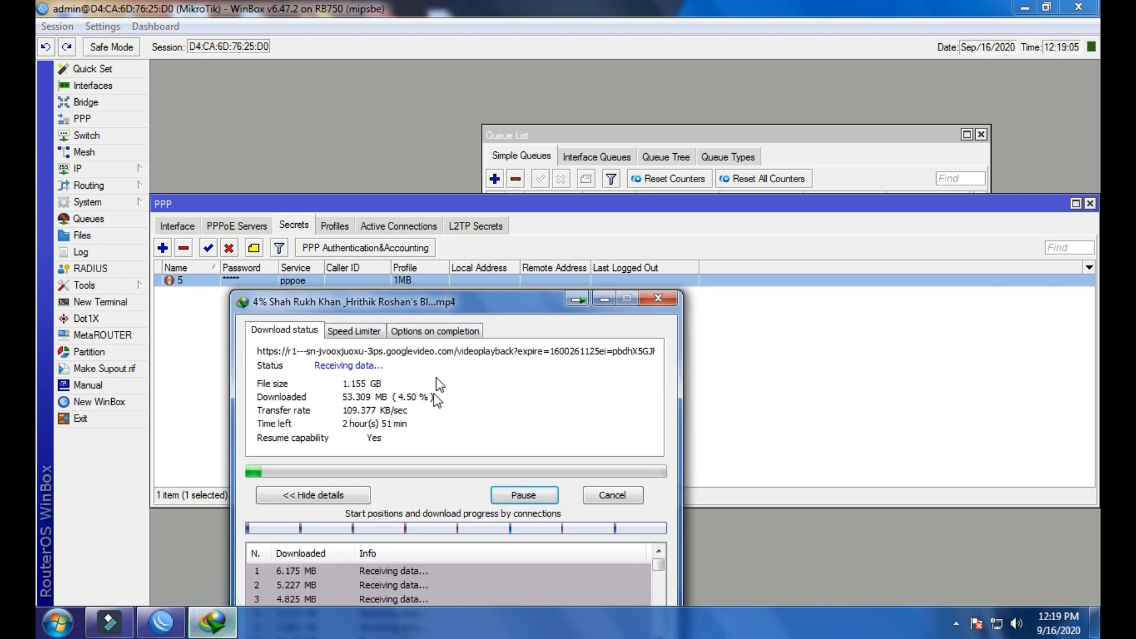
pyautogui.moveTo(485, 291); pyautogui.dragTo(723, 285)
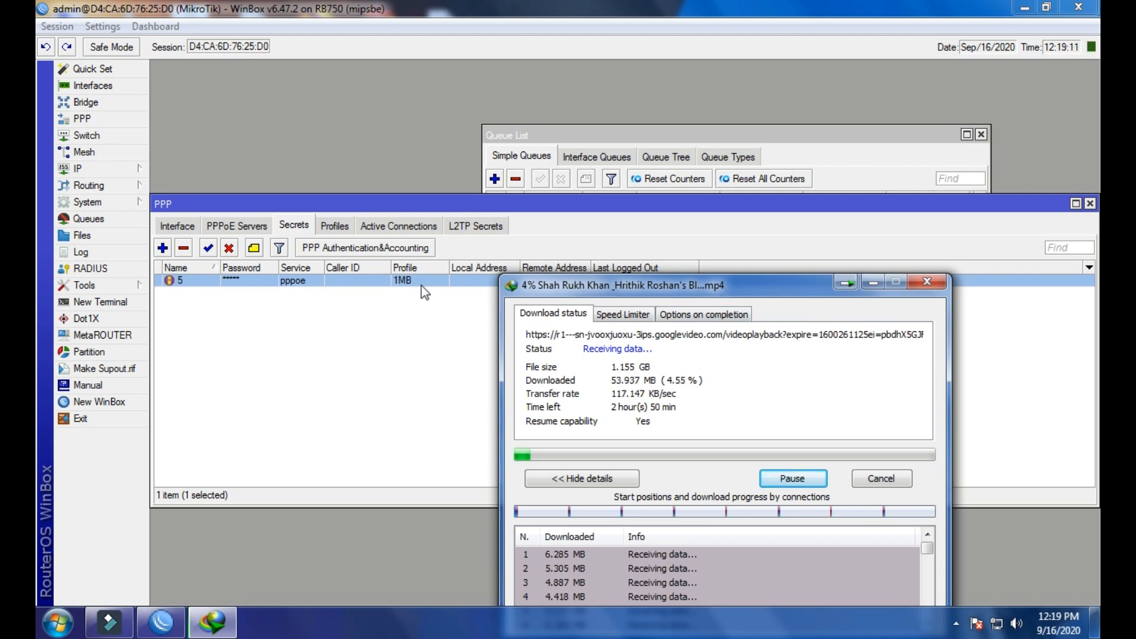
pyautogui.click(357, 299)
pyautogui.click(314, 283)
pyautogui.click(313, 316)
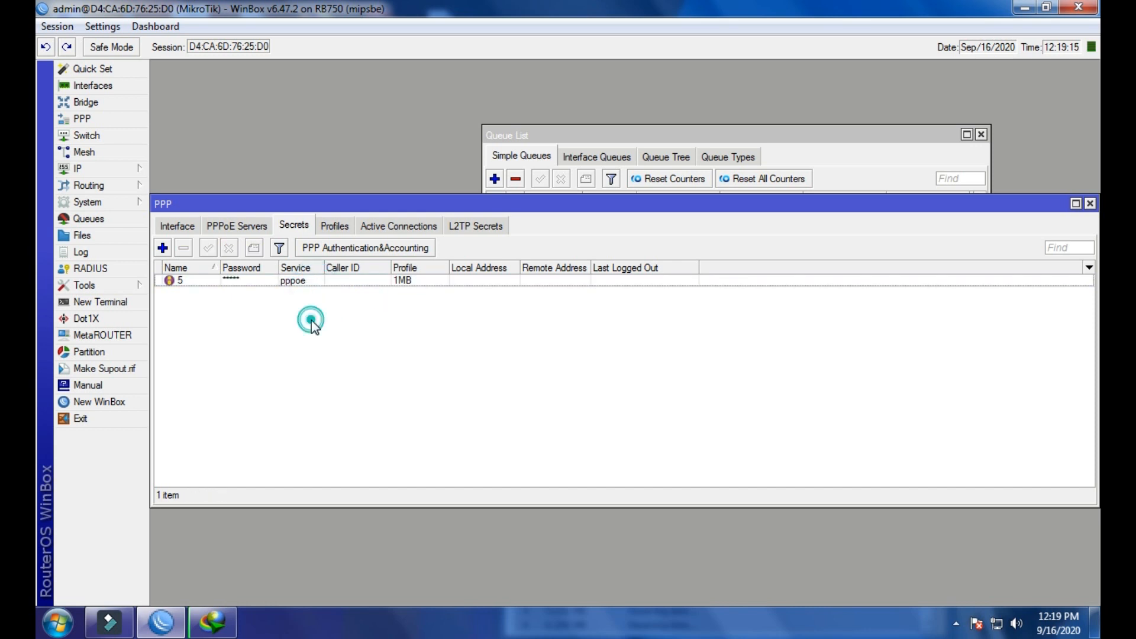
pyautogui.click(330, 284)
# - Bring the queue list forward and compare the limits of the NIGHT_PACKAGE and PPPoE user queues
pyautogui.click(578, 137)
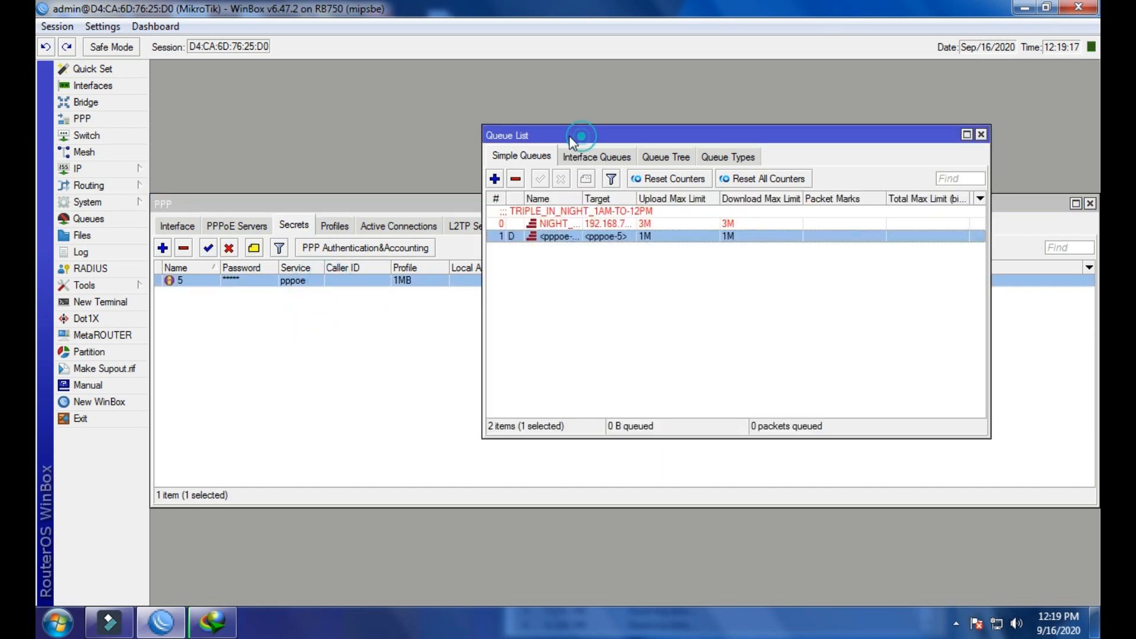
pyautogui.click(578, 224)
pyautogui.click(559, 237)
pyautogui.click(566, 225)
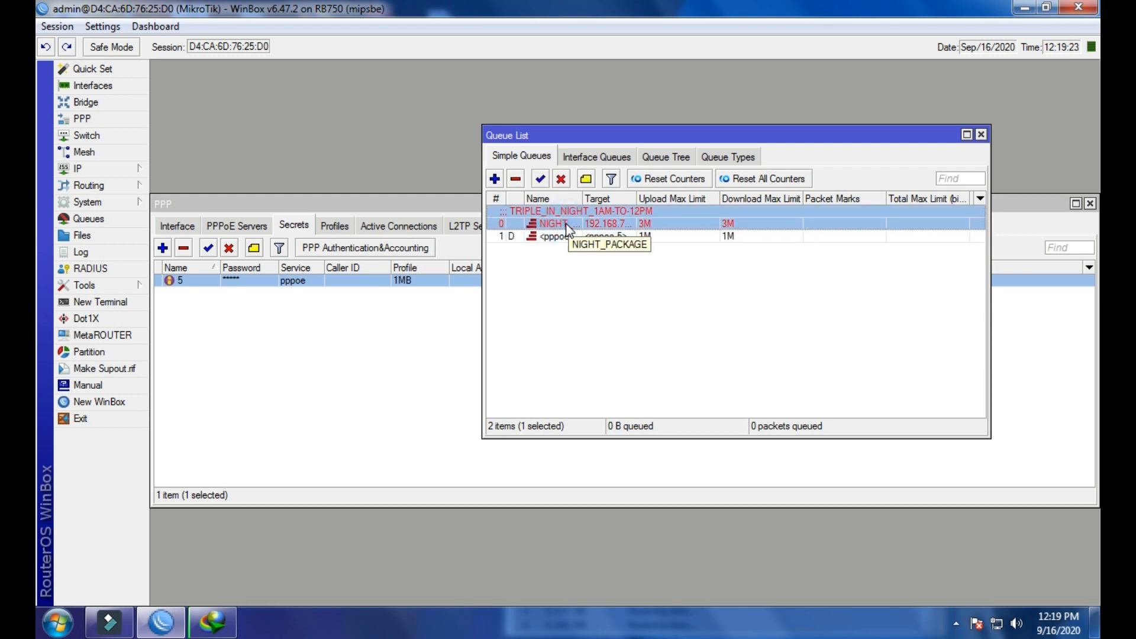
# - Review the NIGHT_PACKAGE queue's upload limit options, and close both the queue list and the queue settings
pyautogui.doubleClick(567, 226)
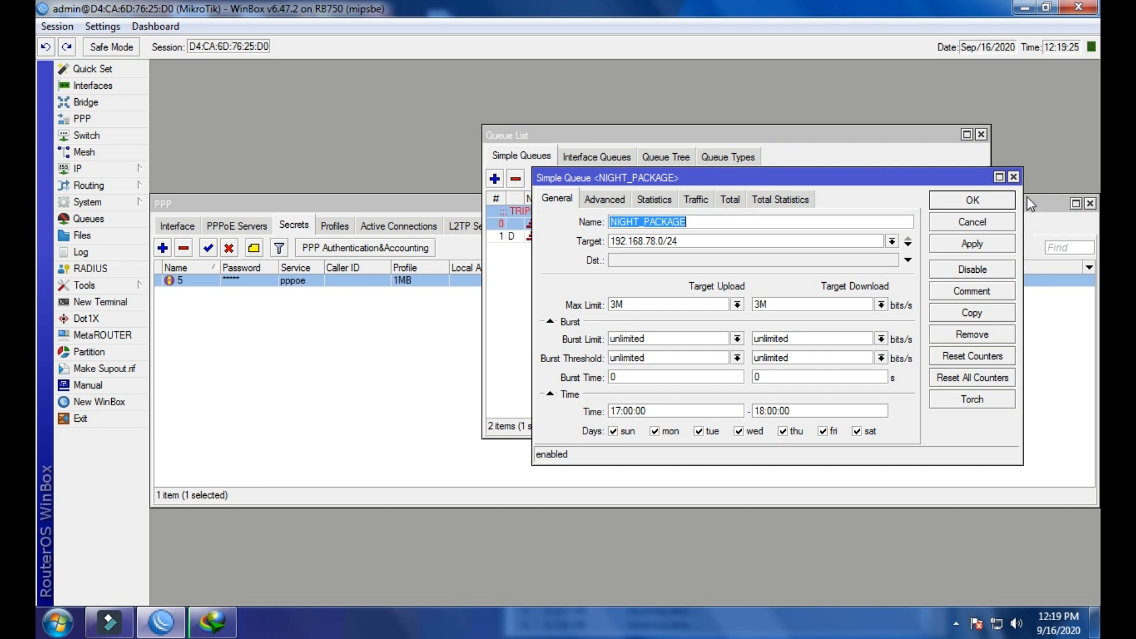
pyautogui.click(736, 304)
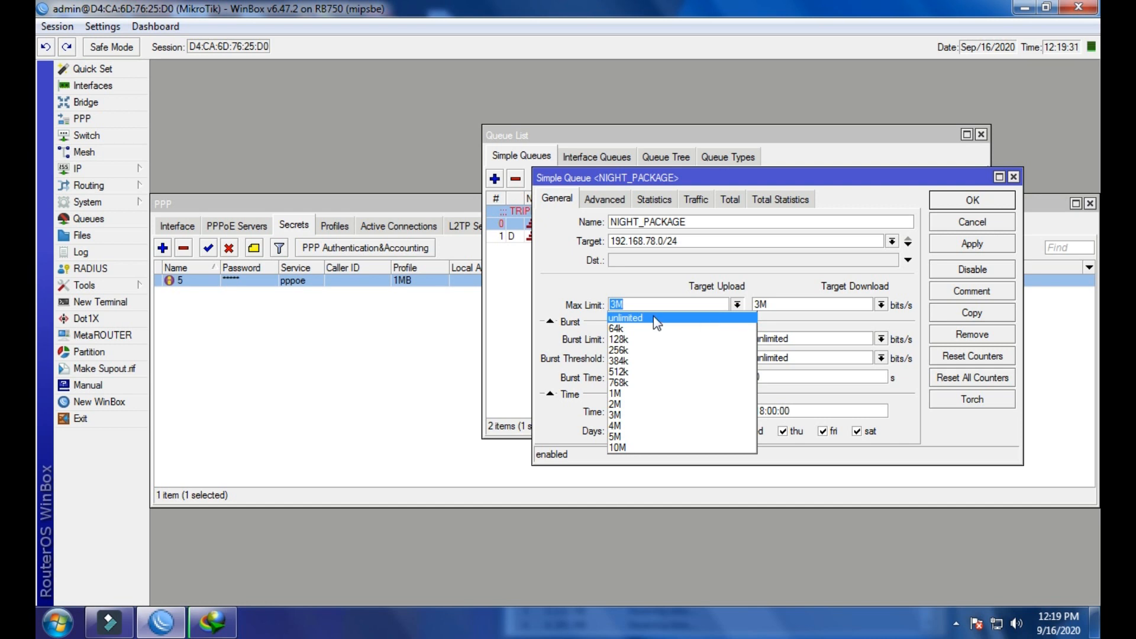
pyautogui.click(1011, 176)
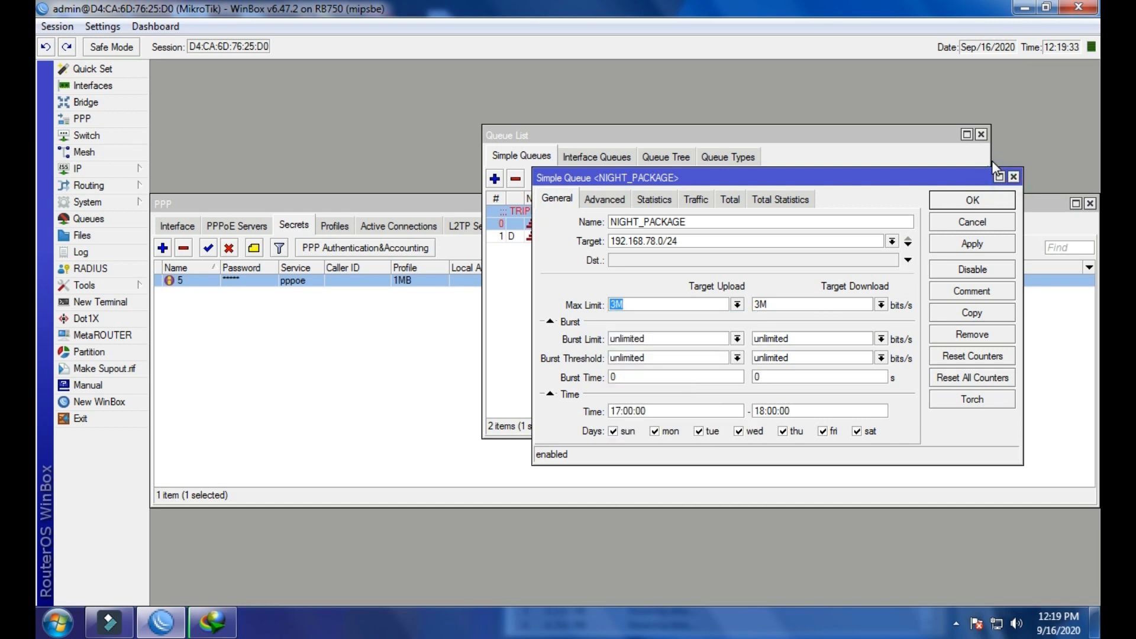
pyautogui.click(980, 135)
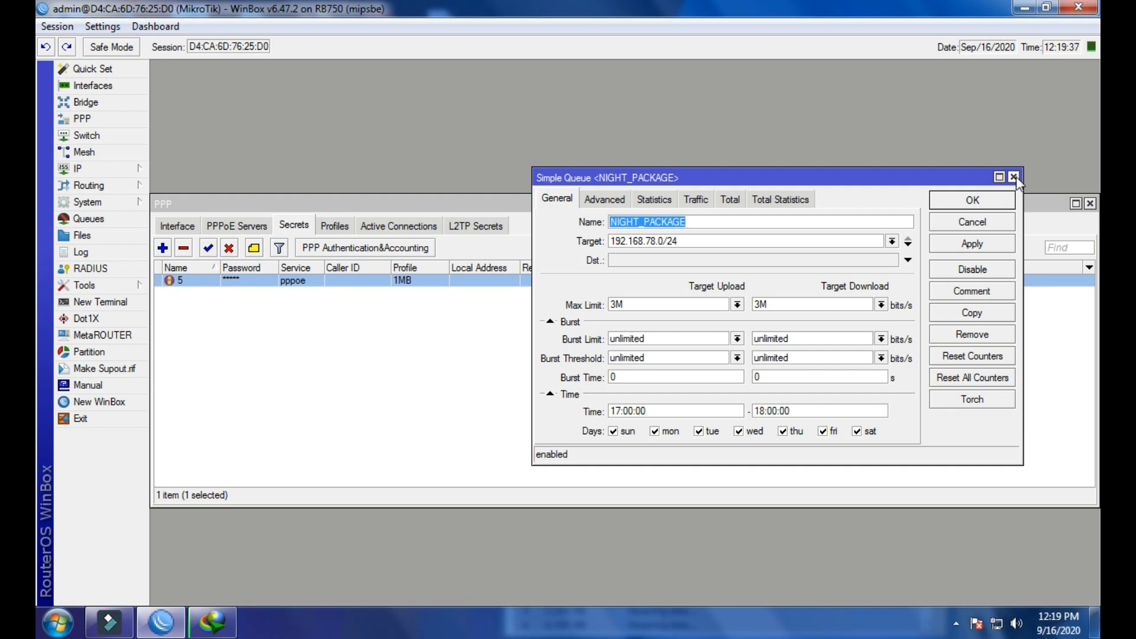
pyautogui.click(1013, 176)
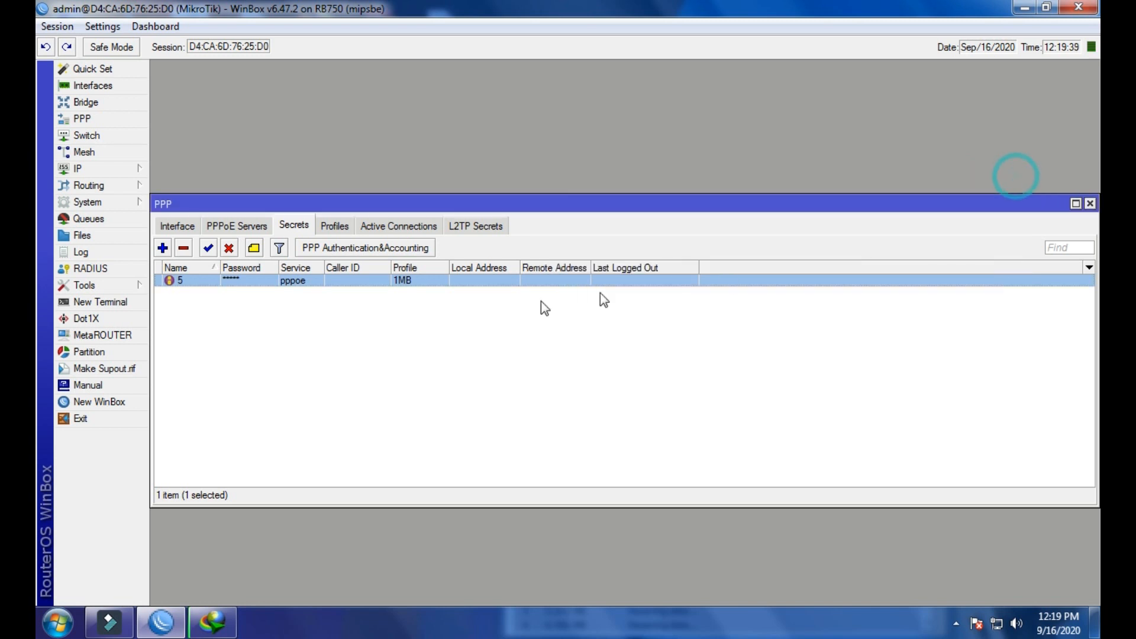
# - Look through the PPP profiles and active connections, and return to the PPP secrets list
pyautogui.click(317, 308)
pyautogui.click(331, 227)
pyautogui.click(396, 227)
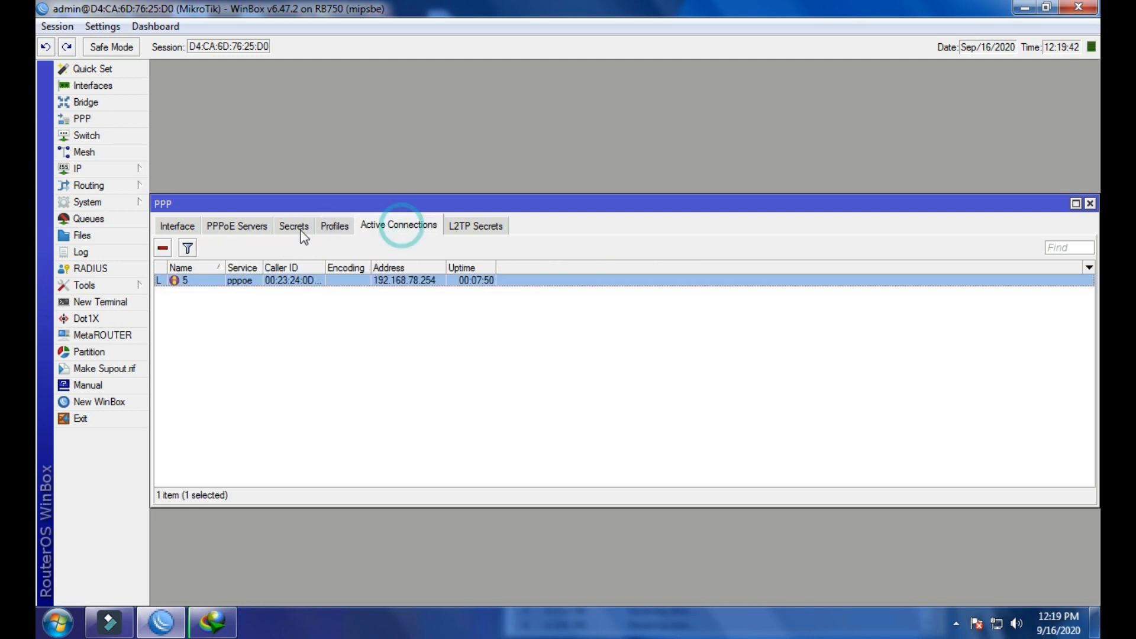
pyautogui.click(294, 226)
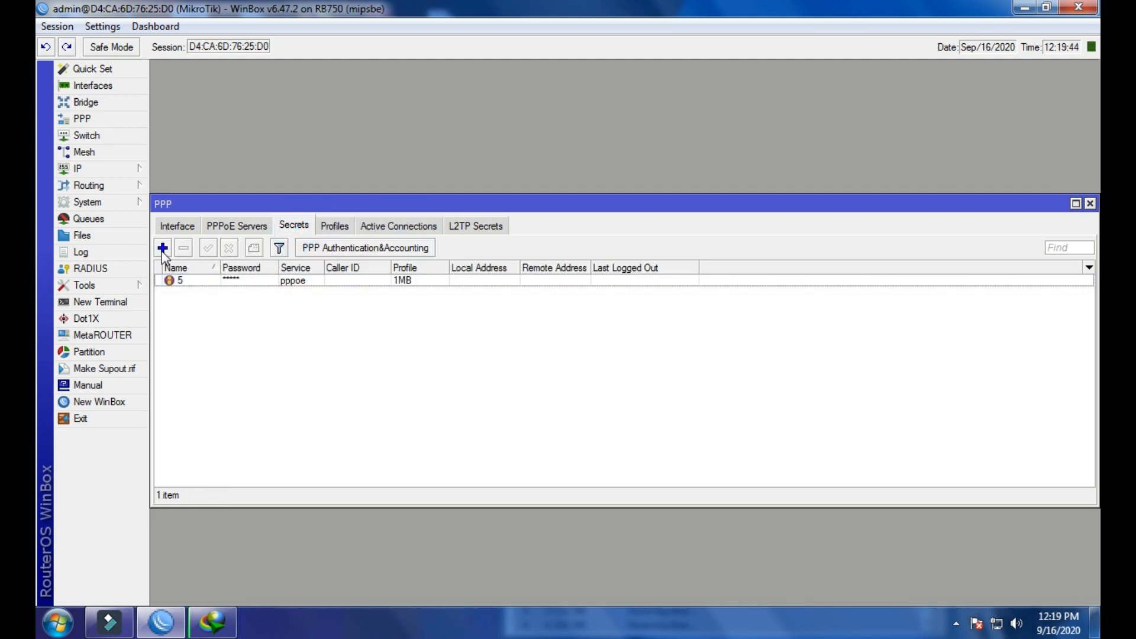
# - Check the download's transfer rate against the PPPoE user's profile and review the user's secret settings
pyautogui.click(212, 622)
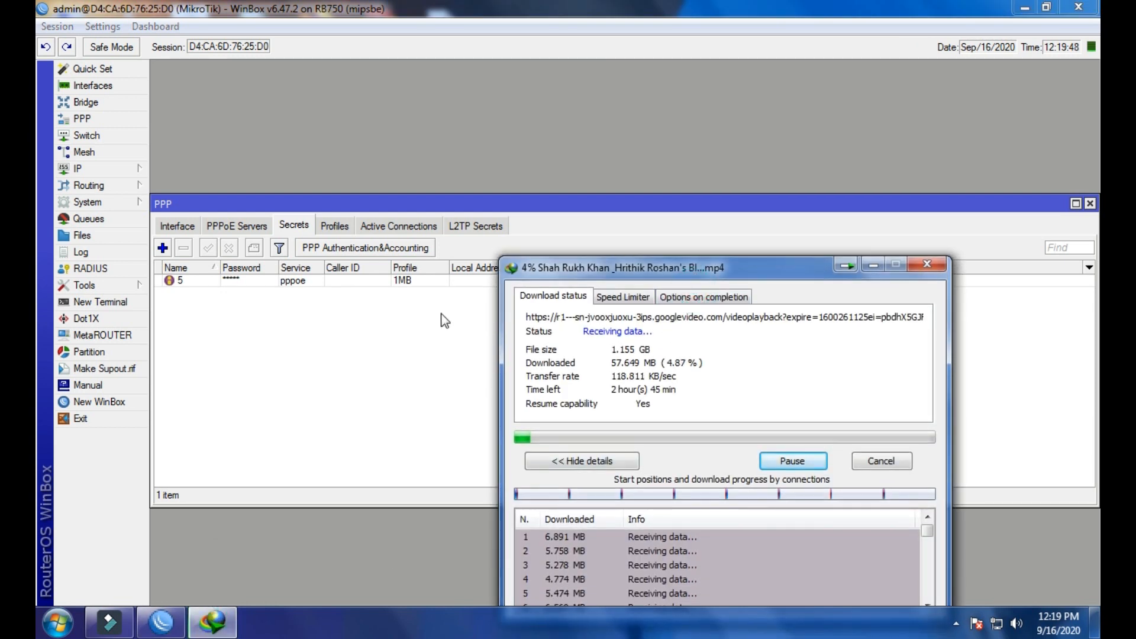
pyautogui.click(370, 281)
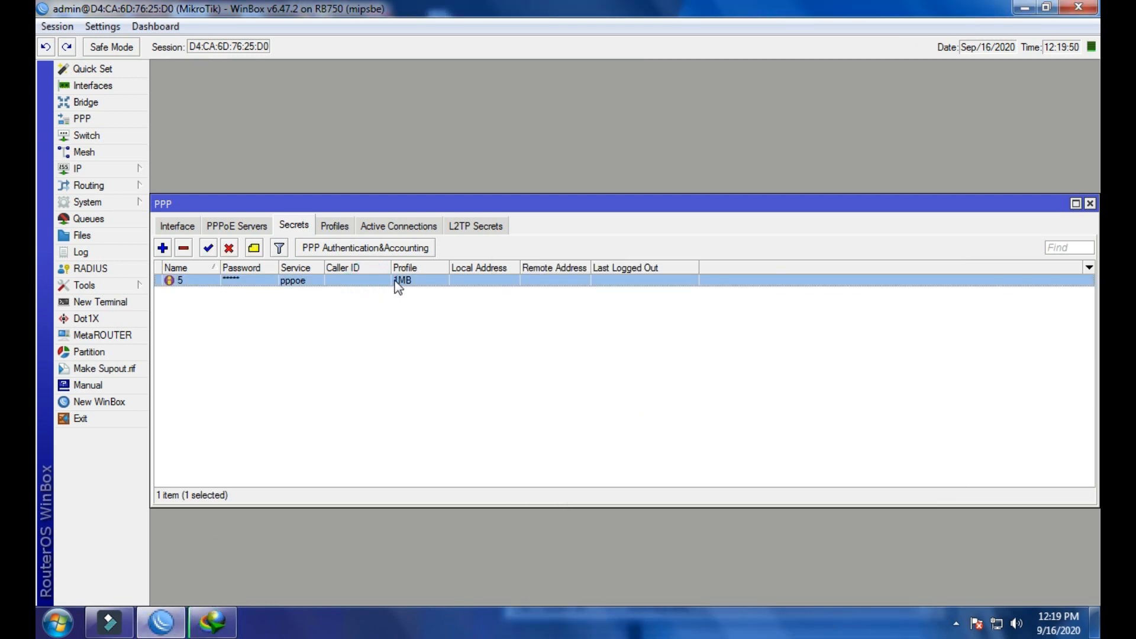
pyautogui.click(351, 280)
pyautogui.click(212, 622)
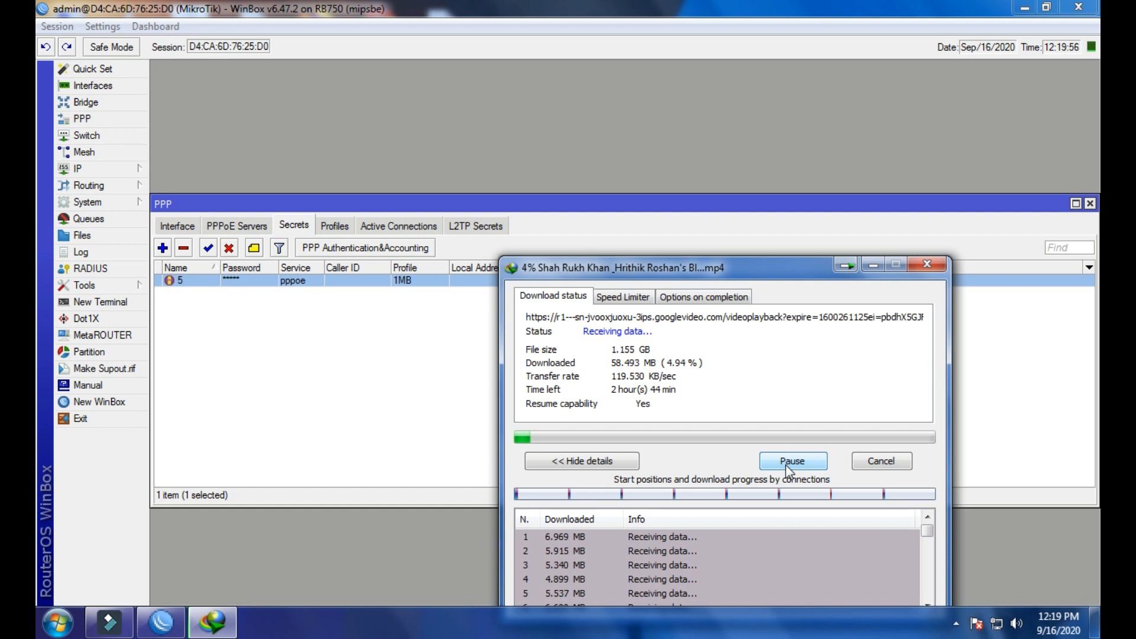
pyautogui.click(345, 345)
pyautogui.doubleClick(313, 279)
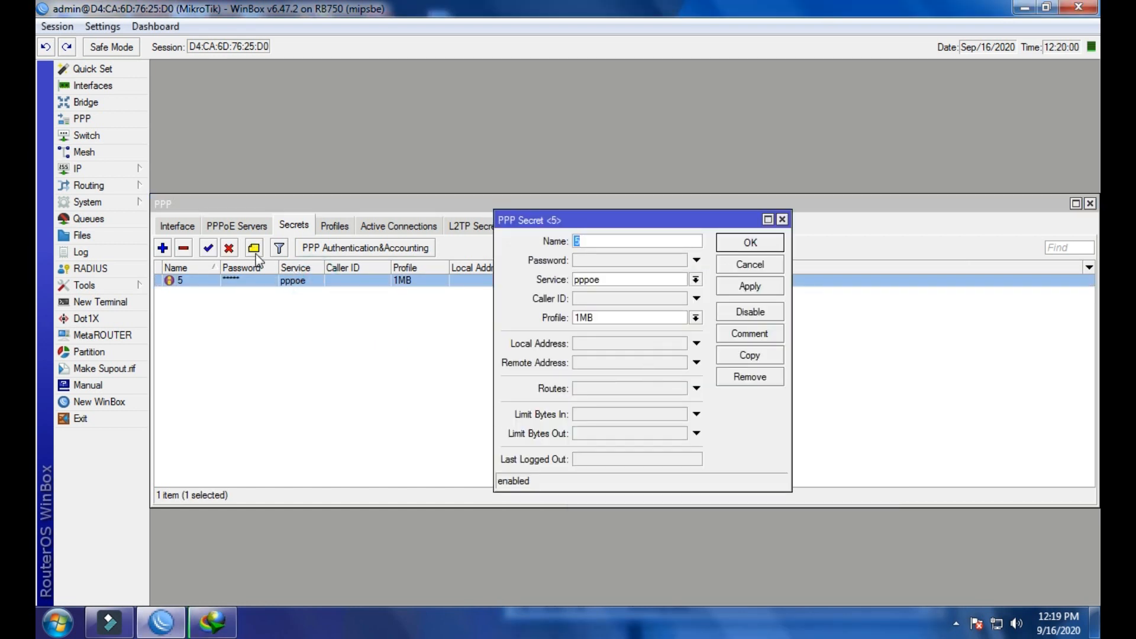
pyautogui.click(782, 219)
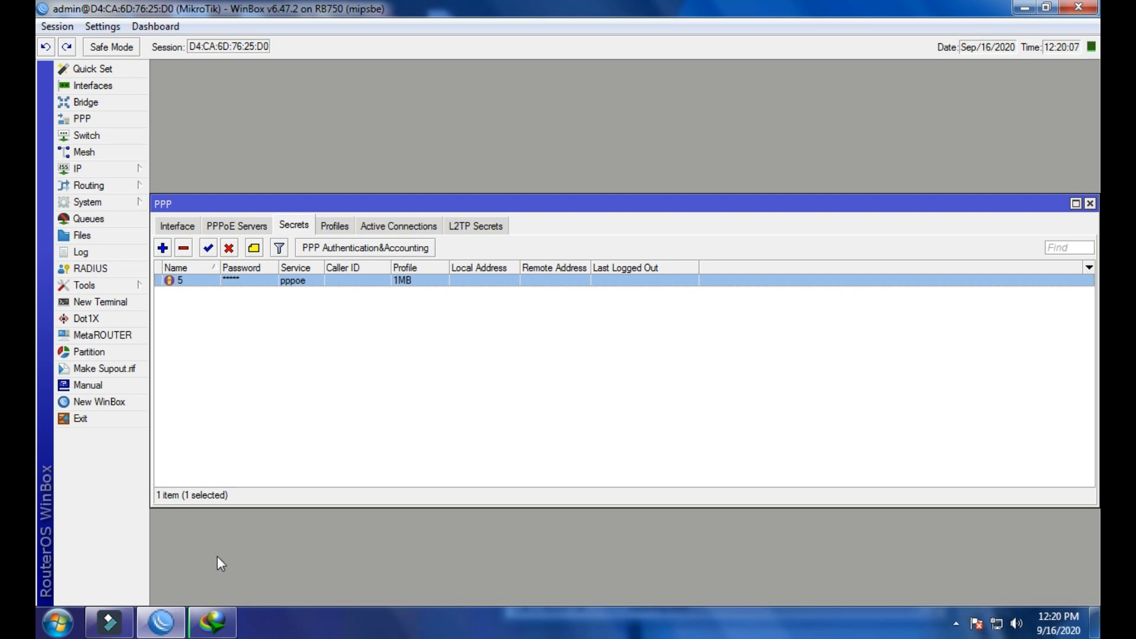
# - Pause the running download and close its progress window
pyautogui.click(214, 624)
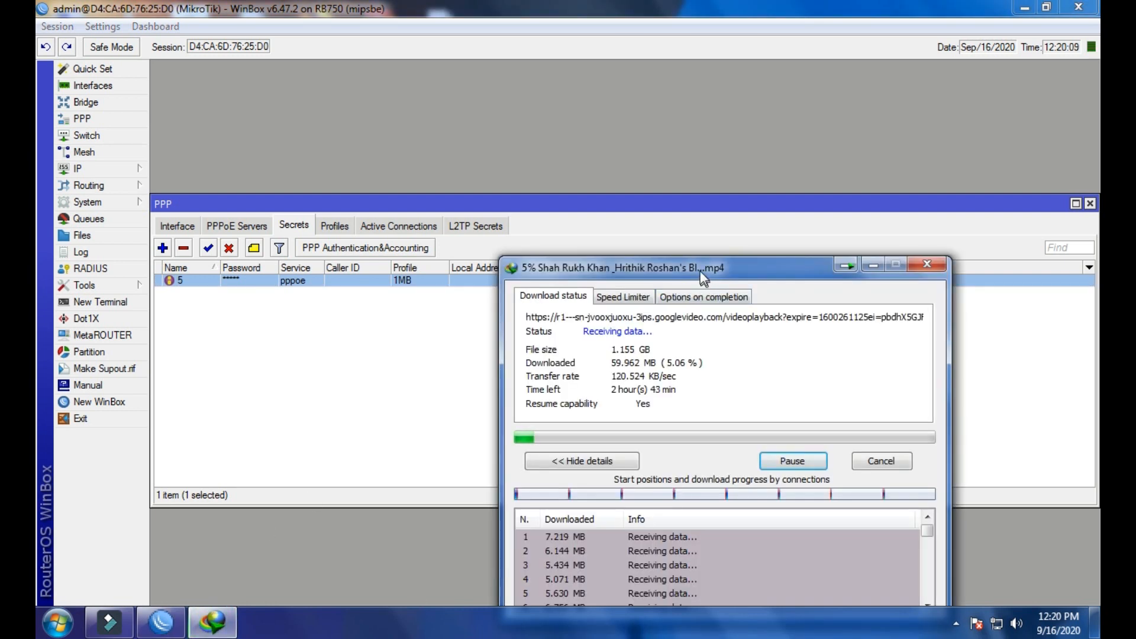
pyautogui.moveTo(700, 271); pyautogui.dragTo(684, 236)
pyautogui.click(769, 426)
pyautogui.click(870, 425)
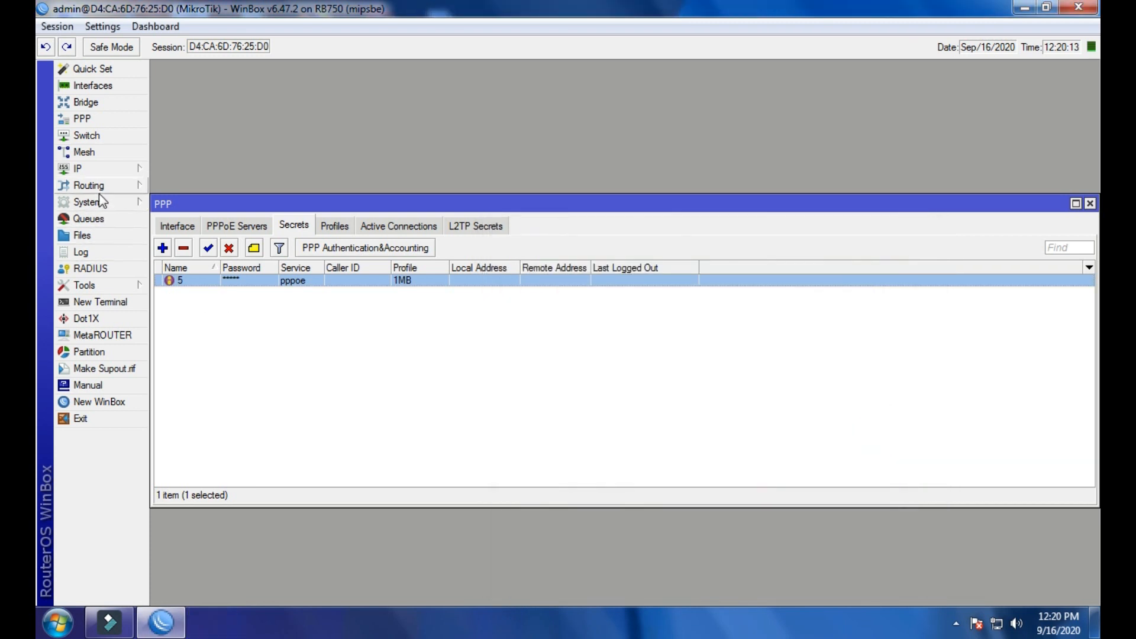
# - Set the NIGHT_PACKAGE queue's active time to 12:00:00 through 13:00:00 and save the queue
pyautogui.click(83, 220)
pyautogui.doubleClick(541, 225)
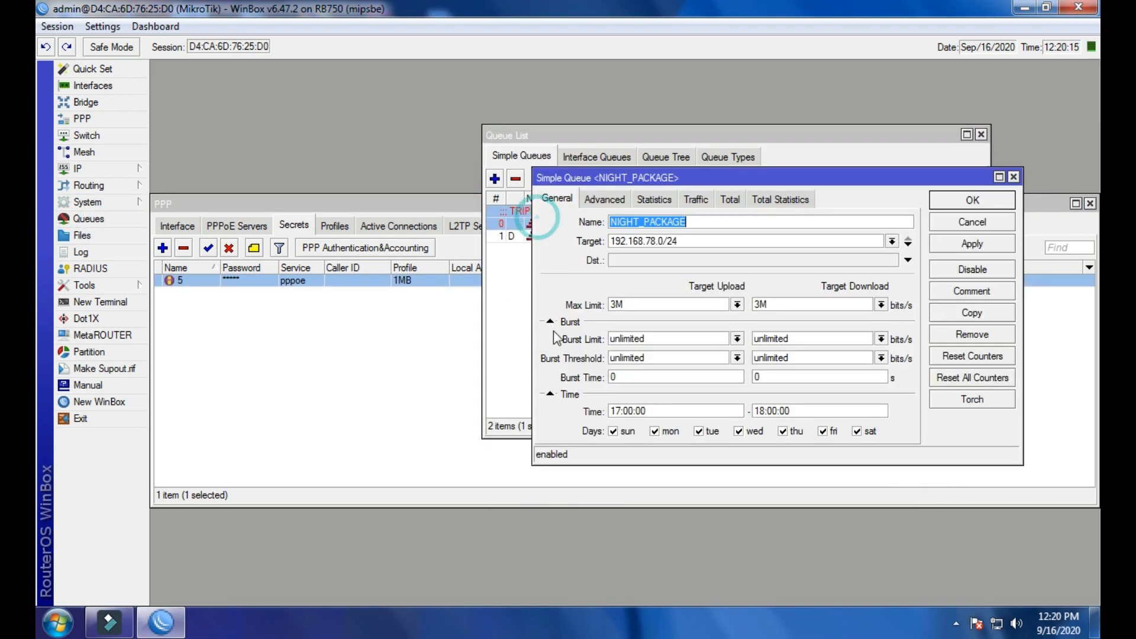
pyautogui.click(623, 411)
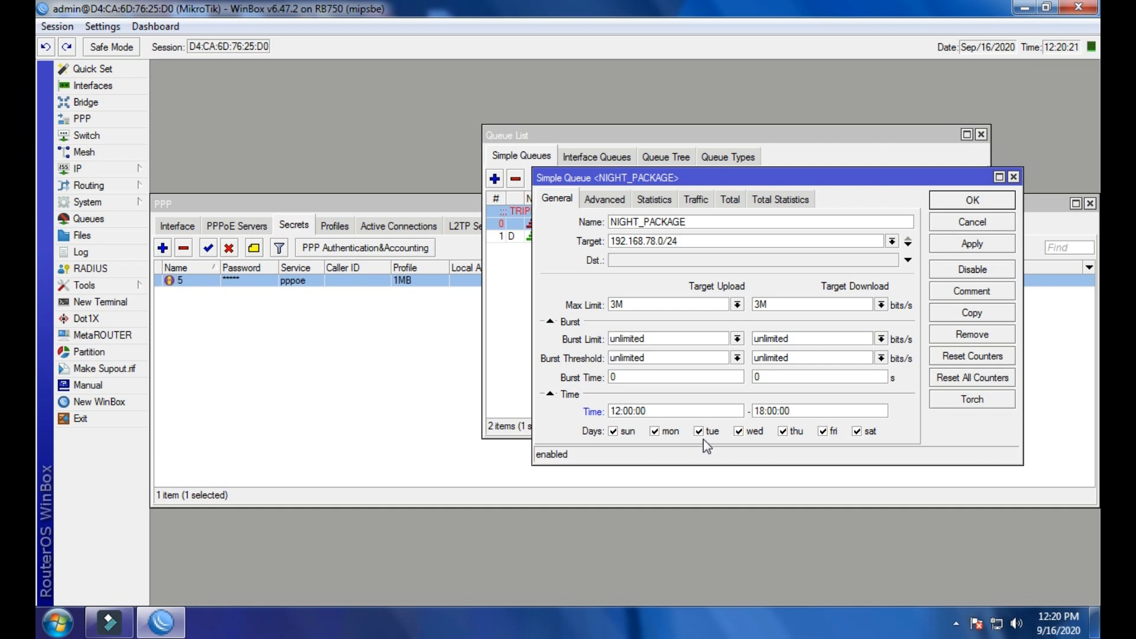
pyautogui.click(764, 411)
pyautogui.click(972, 244)
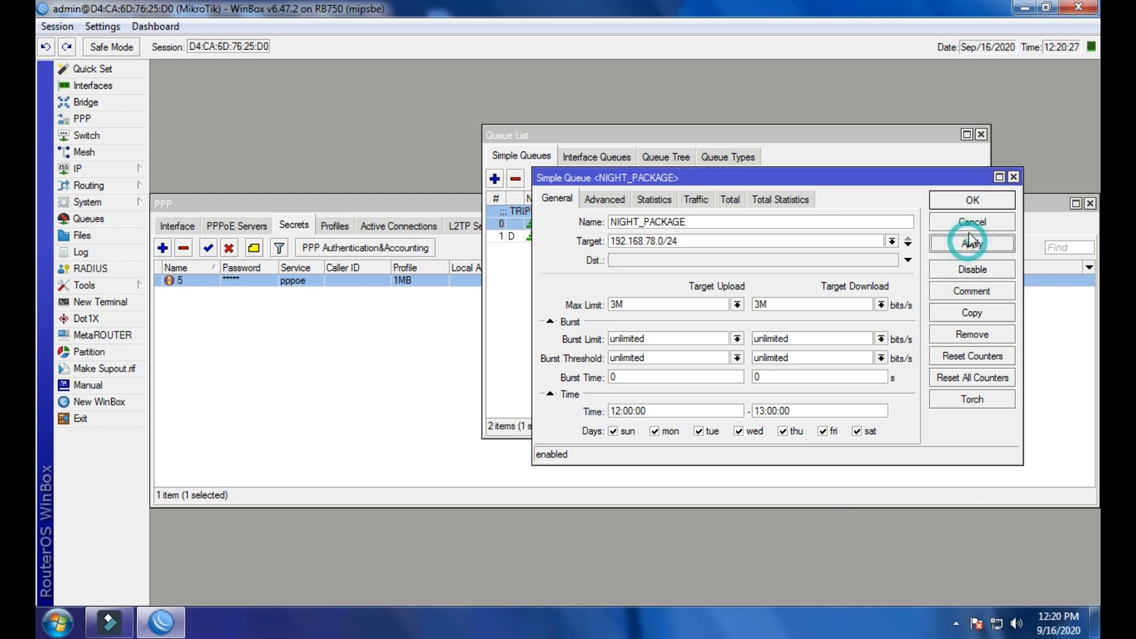
pyautogui.click(973, 200)
# - Check the status of the NIGHT_PACKAGE and PPPoE user queues in the queue list
pyautogui.click(658, 233)
pyautogui.click(668, 217)
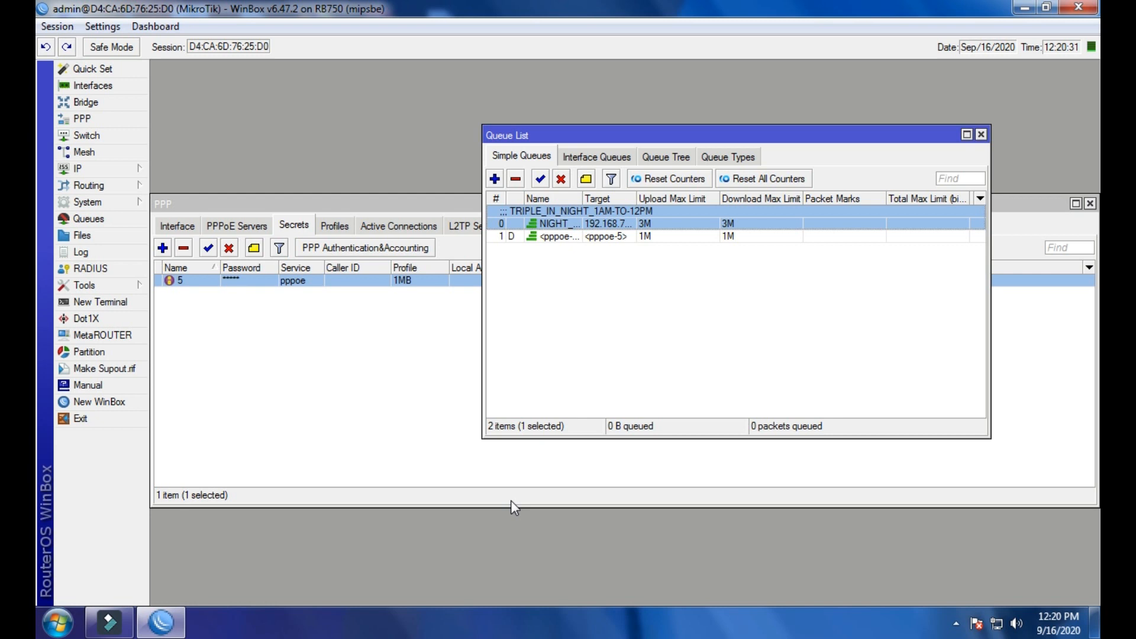
pyautogui.click(598, 238)
pyautogui.click(602, 213)
# - Switch to Internet Download Manager, resume the paused 1.15 GB video download and close the main download list window
pyautogui.click(1025, 7)
pyautogui.doubleClick(86, 544)
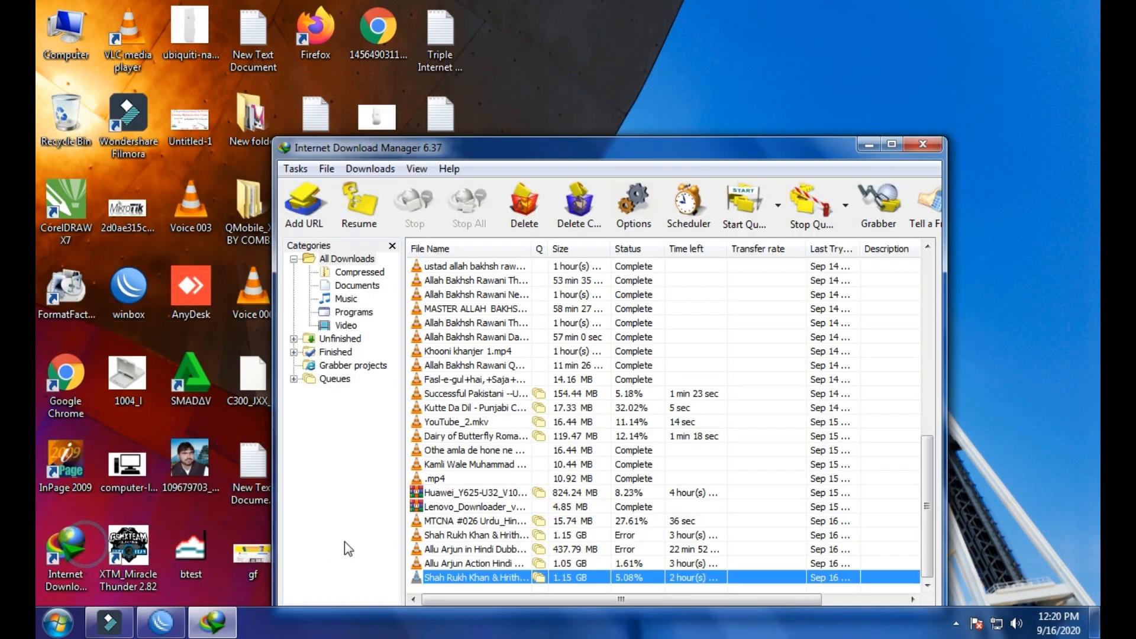
pyautogui.click(357, 201)
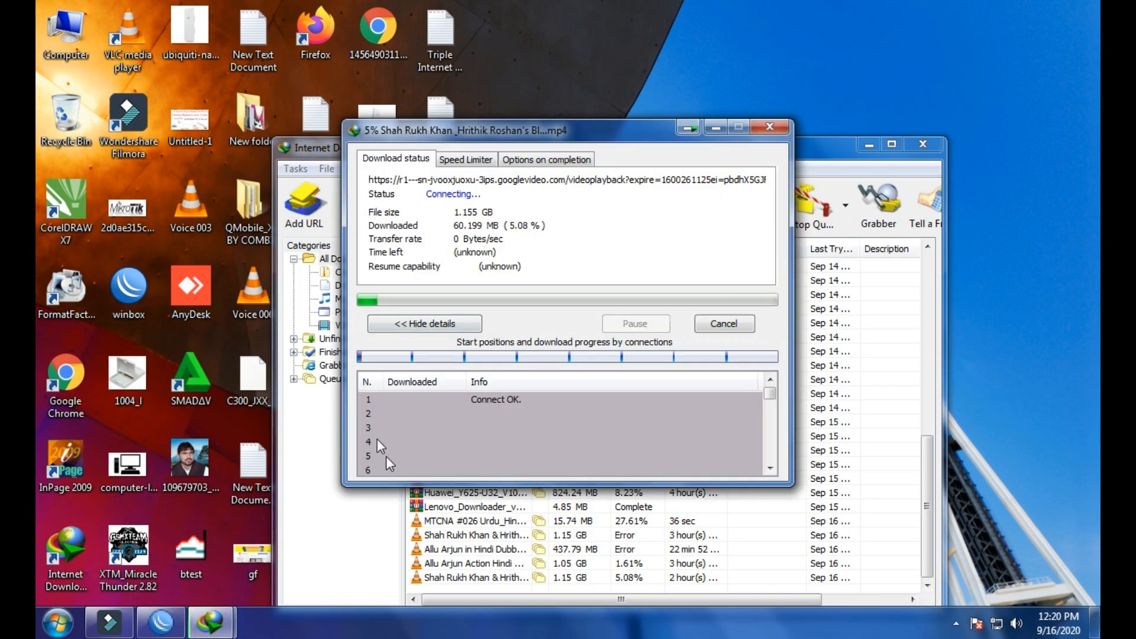
pyautogui.click(923, 145)
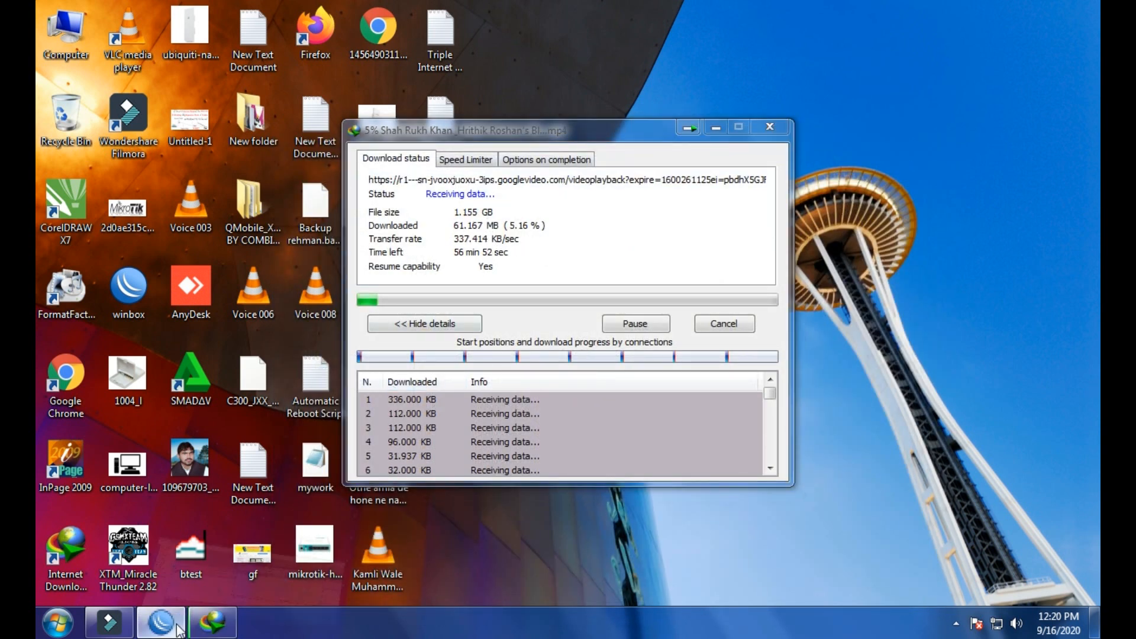
# - Compare the running download's transfer rate with the NIGHT_PACKAGE and PPPoE user queues in the WinBox queue list
pyautogui.click(176, 626)
pyautogui.click(211, 622)
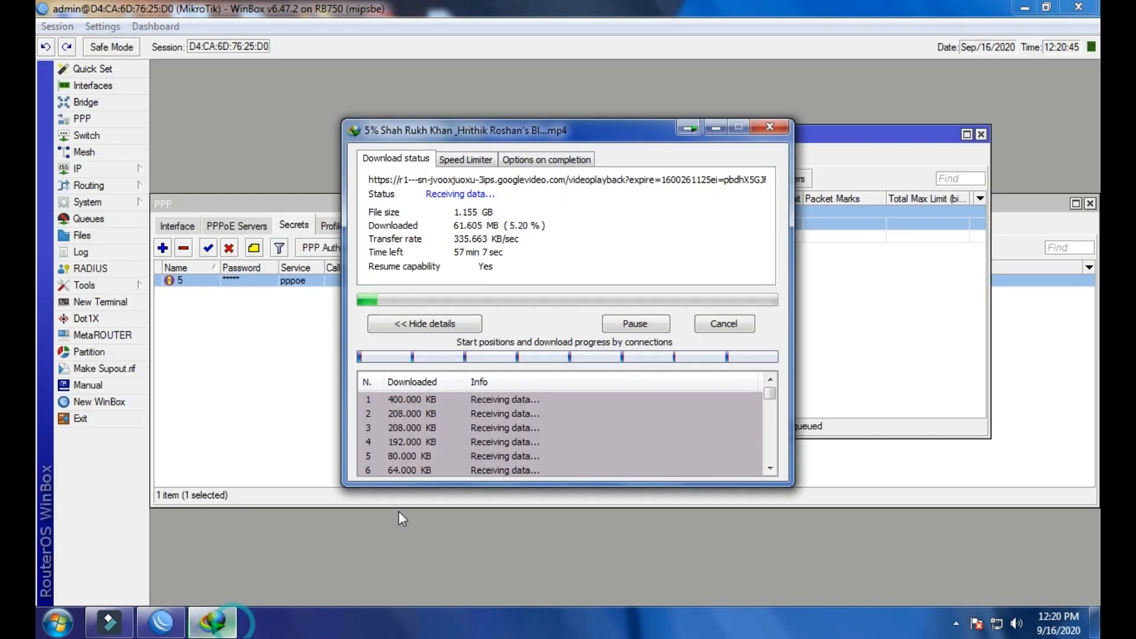
pyautogui.moveTo(506, 139); pyautogui.dragTo(341, 269)
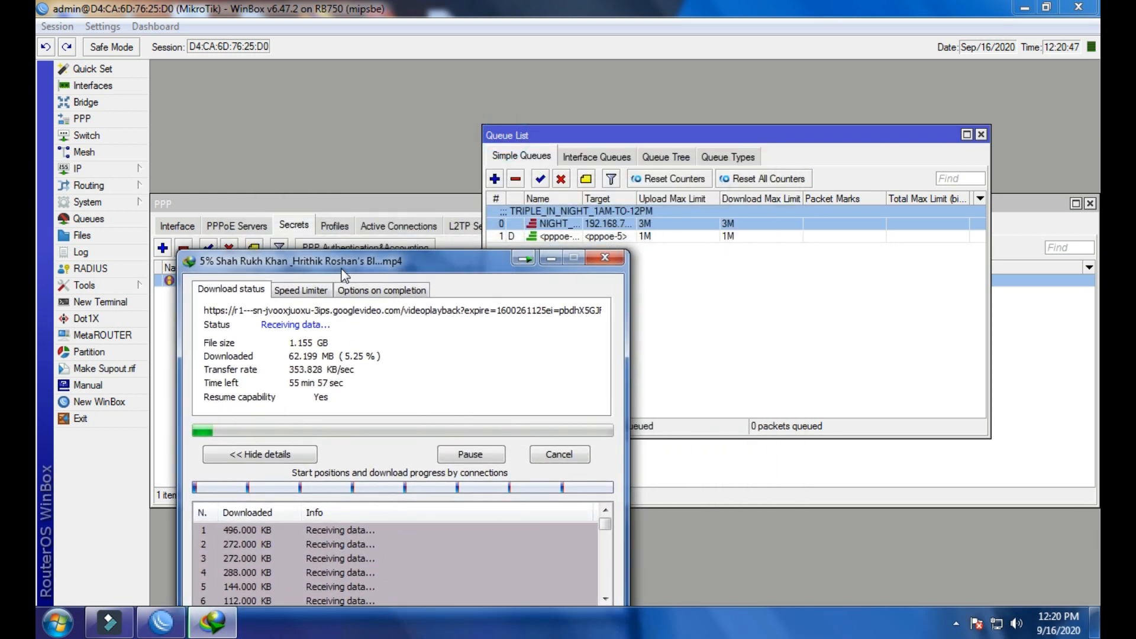
pyautogui.click(674, 248)
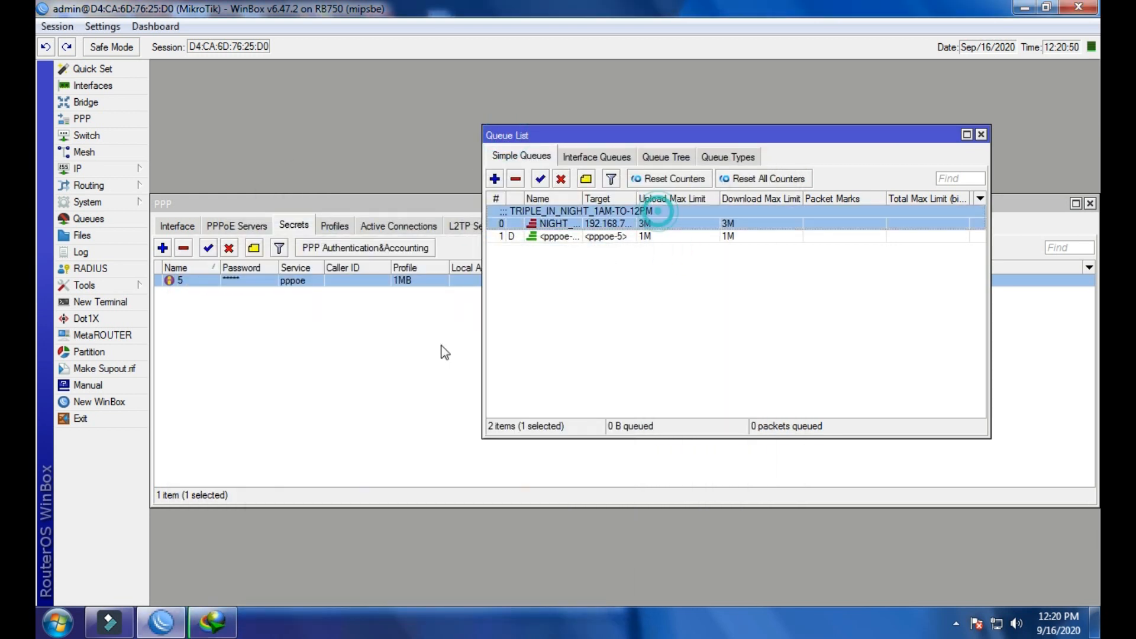
pyautogui.click(212, 624)
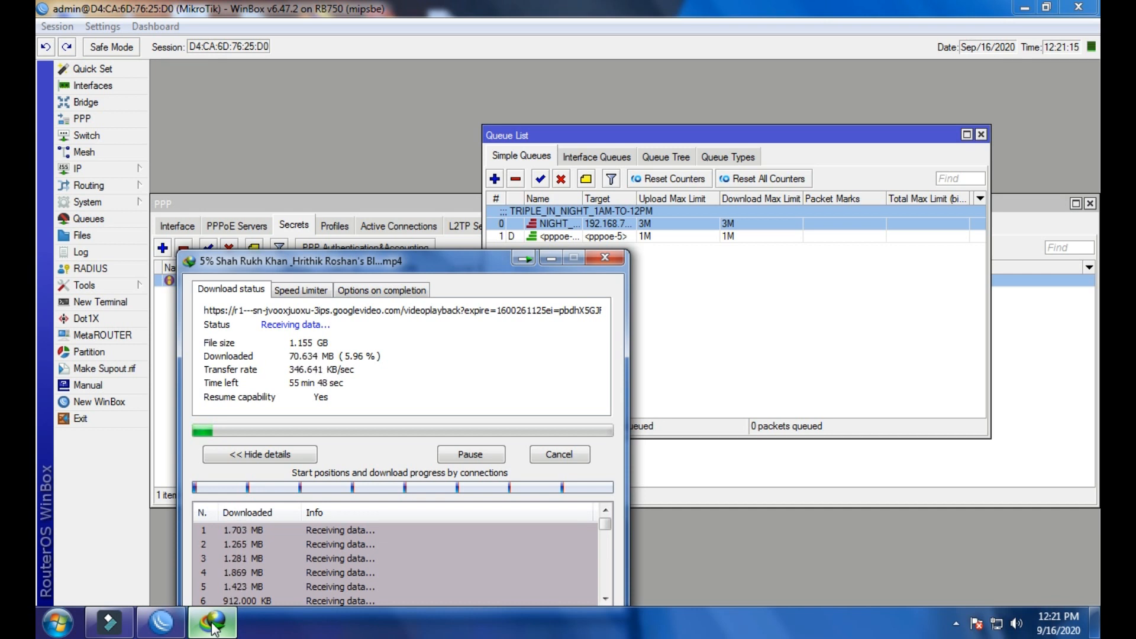
# - Minimize WinBox and open YouTube in Google Chrome
pyautogui.click(1020, 19)
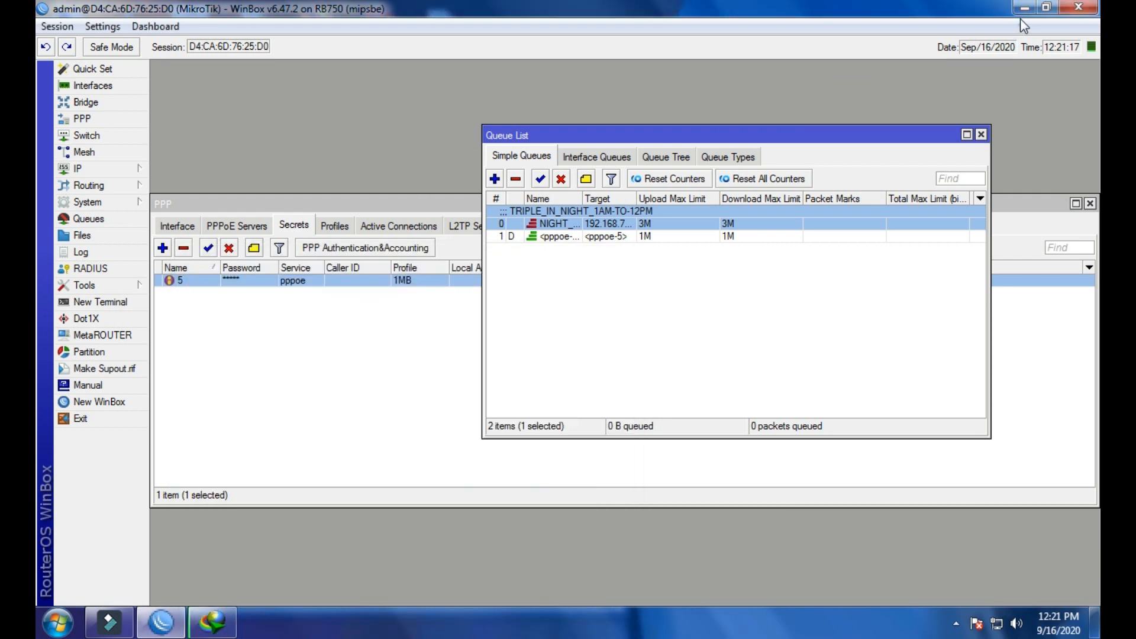
pyautogui.click(1024, 7)
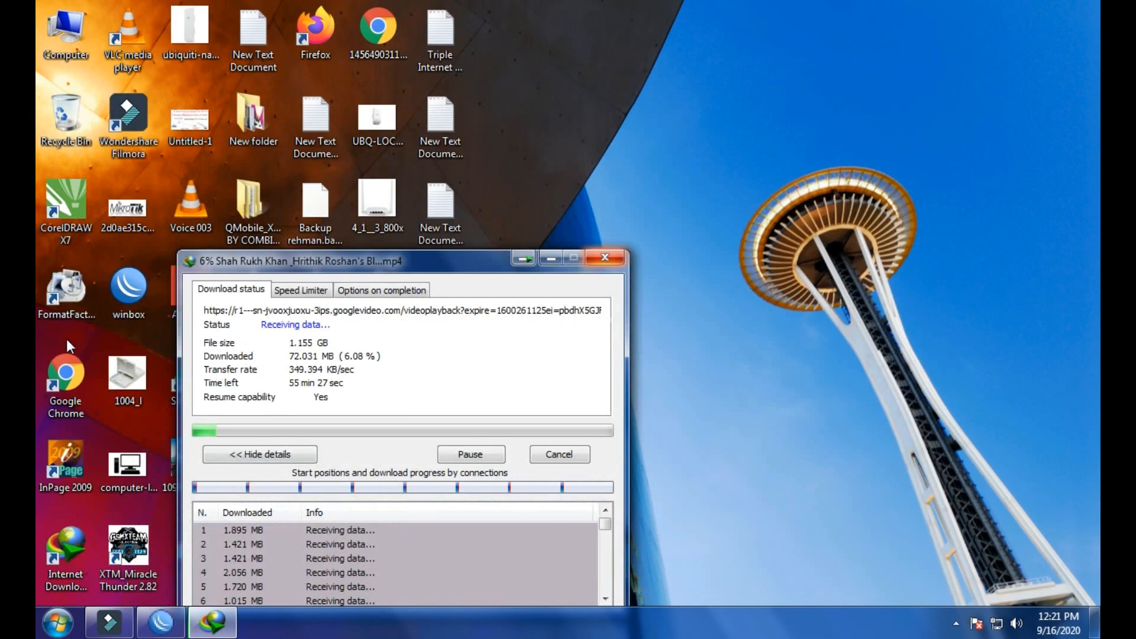
pyautogui.doubleClick(66, 372)
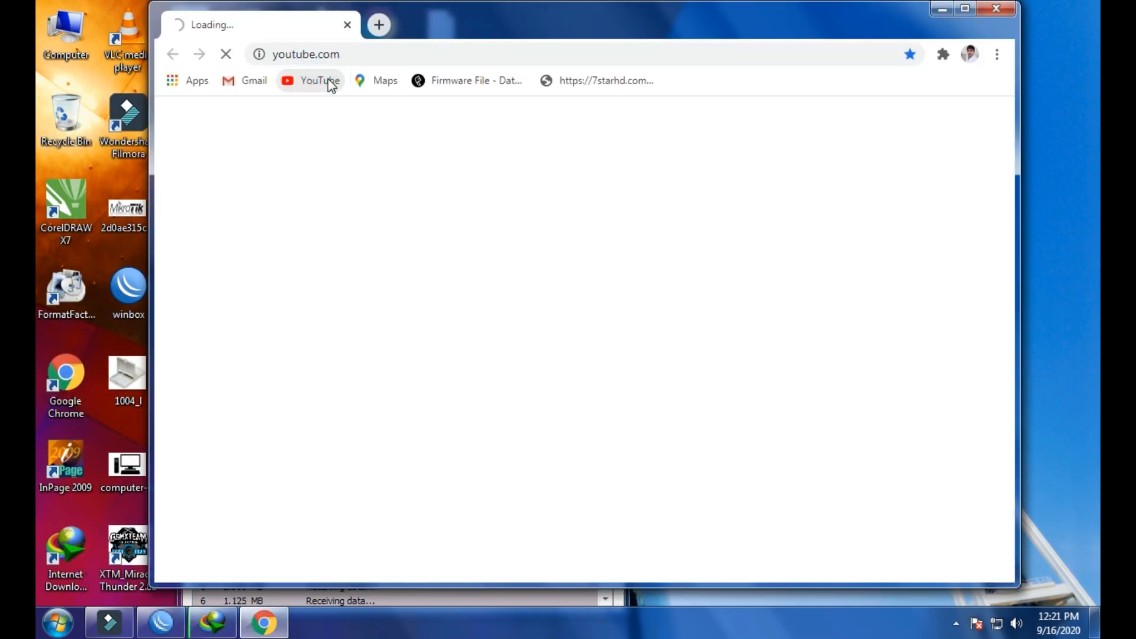
# - Pause the running download in Internet Download Manager and close its progress window
pyautogui.click(212, 623)
pyautogui.click(487, 454)
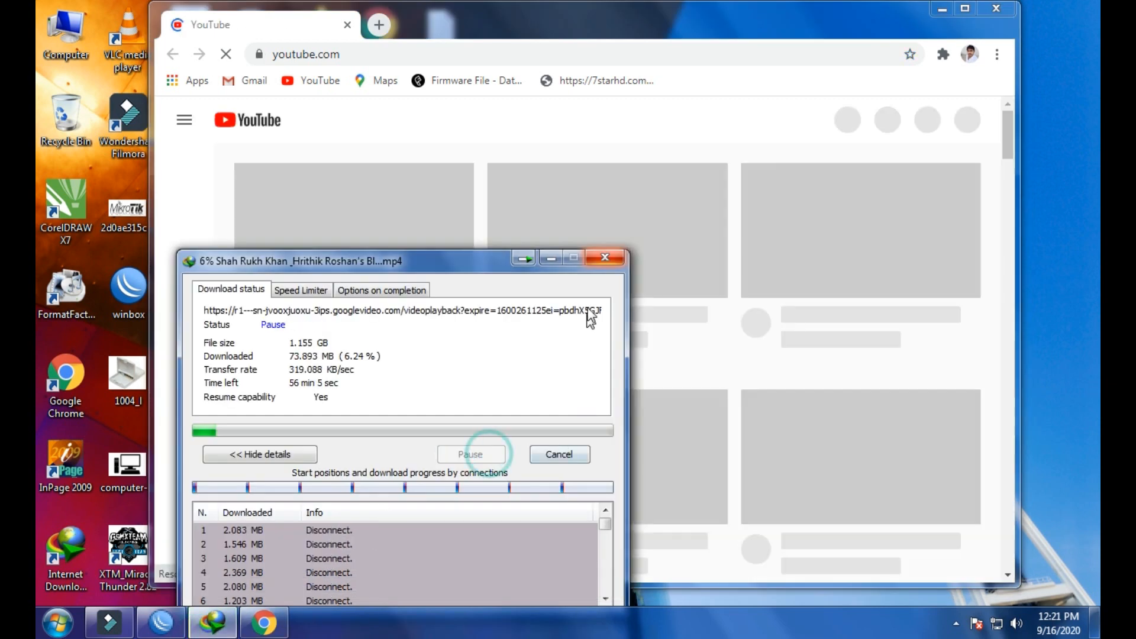
pyautogui.click(605, 258)
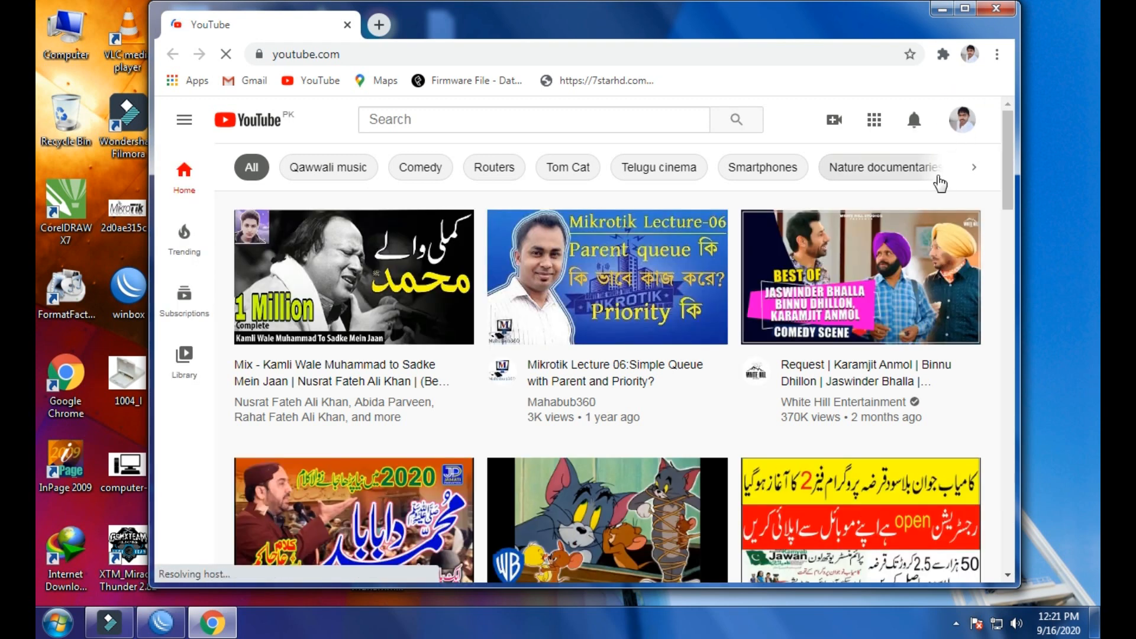
# - Open the signed-in account's YouTube channel and review the description and contact numbers on its About page
pyautogui.click(962, 119)
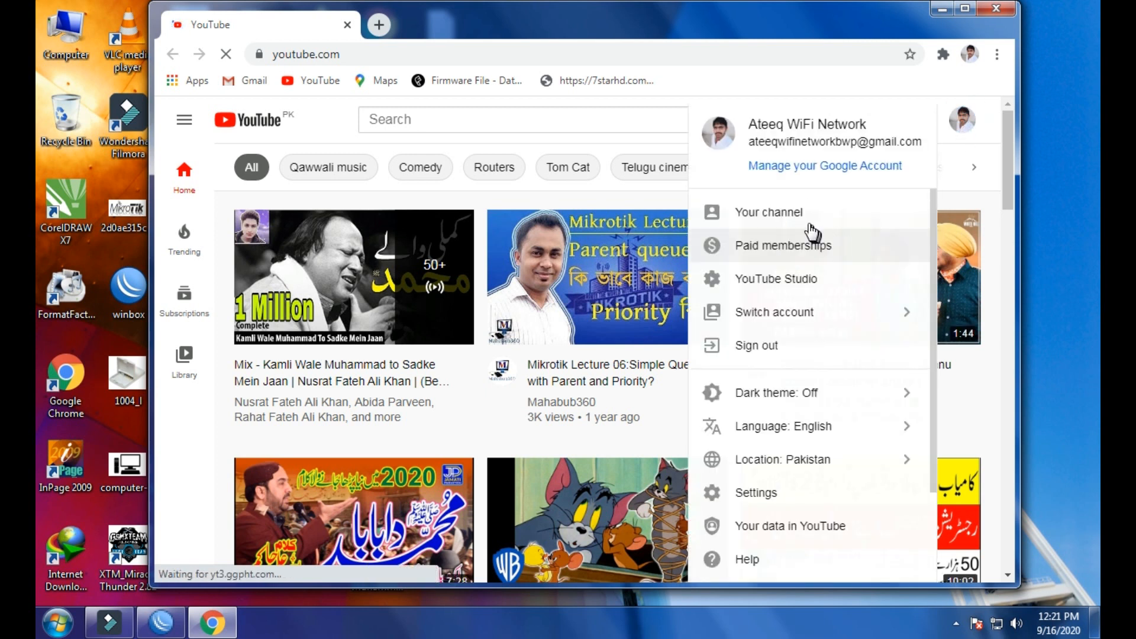
pyautogui.click(806, 216)
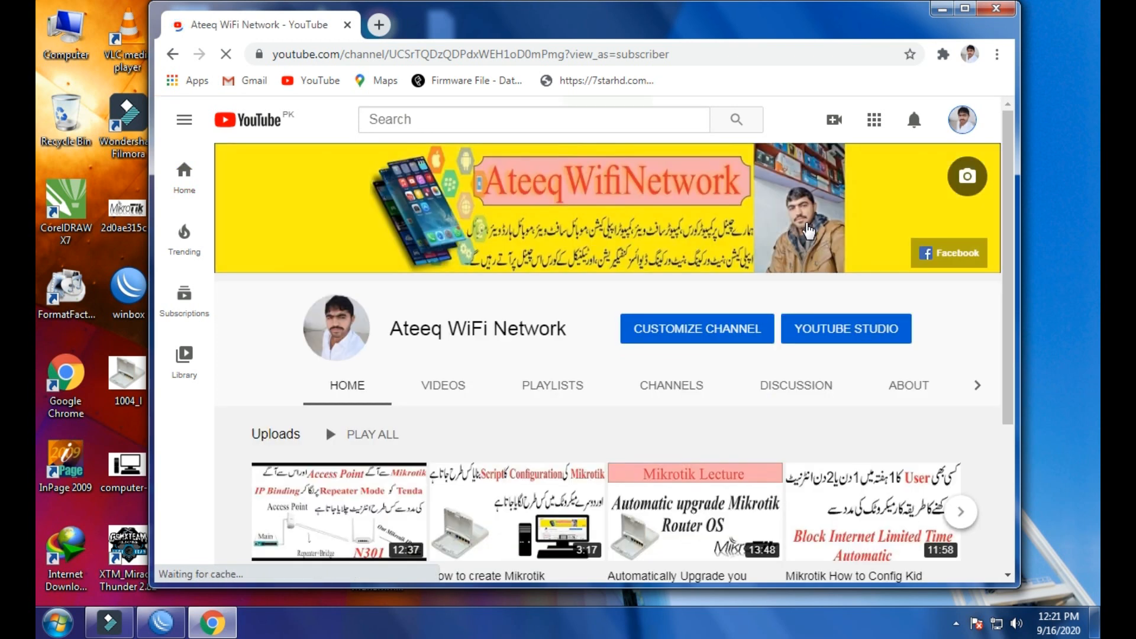
pyautogui.click(897, 382)
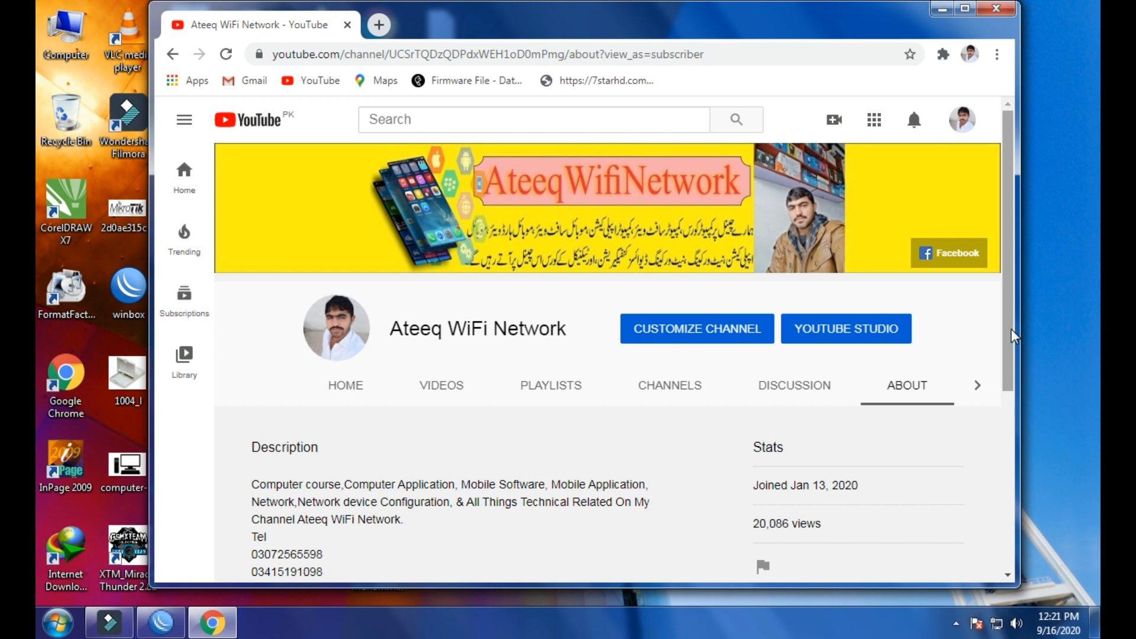
pyautogui.scroll(-2, 1006, 330)
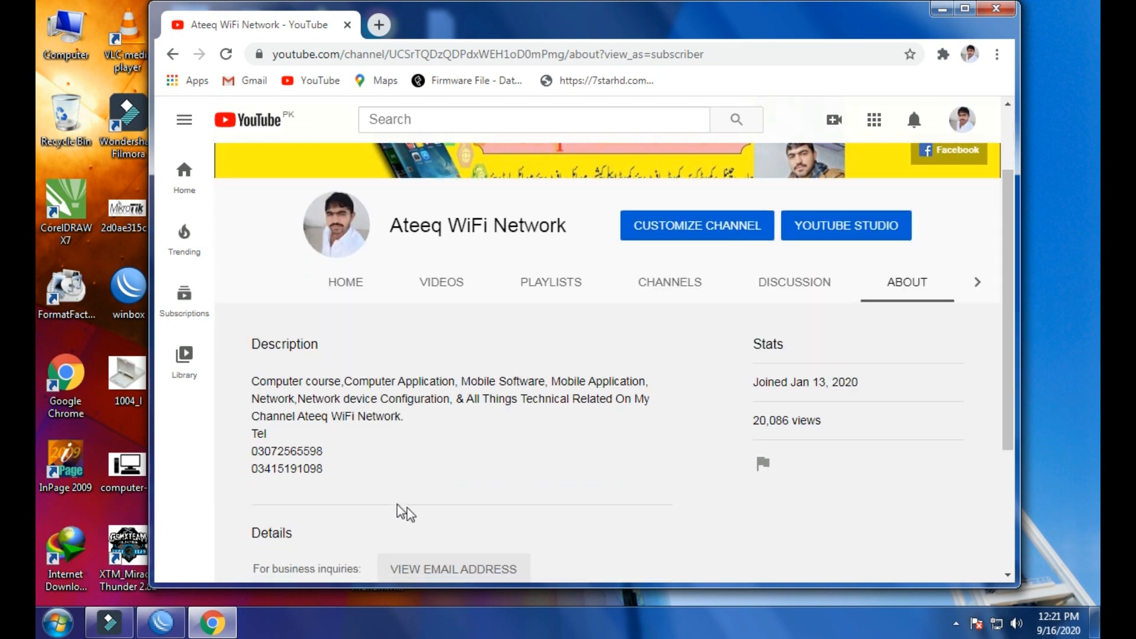
pyautogui.moveTo(324, 467); pyautogui.dragTo(253, 449)
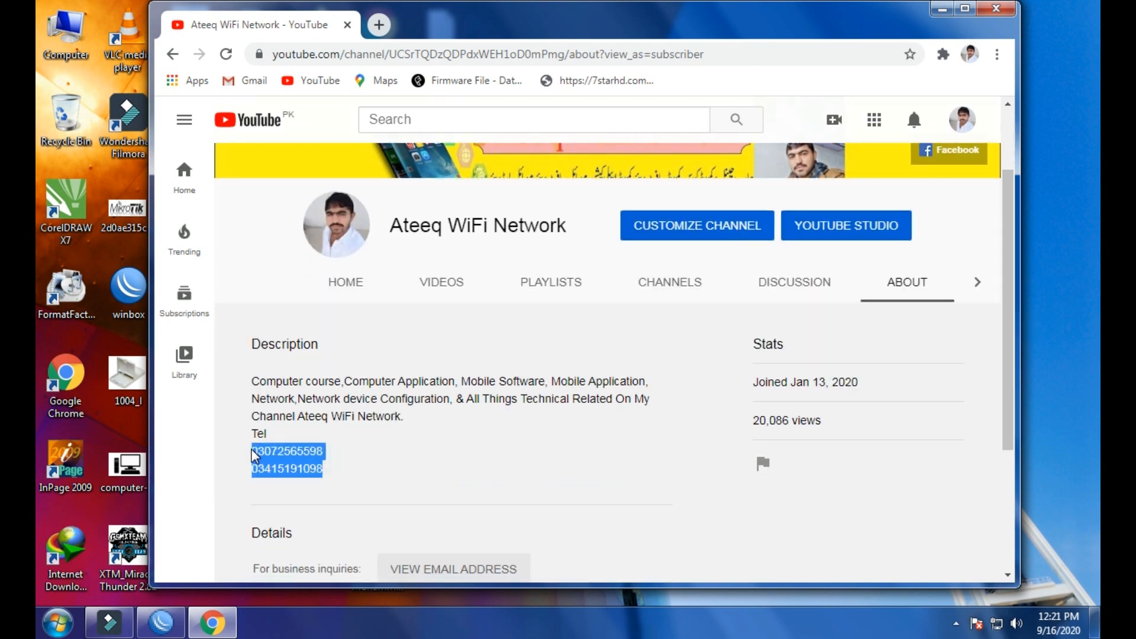
pyautogui.click(329, 472)
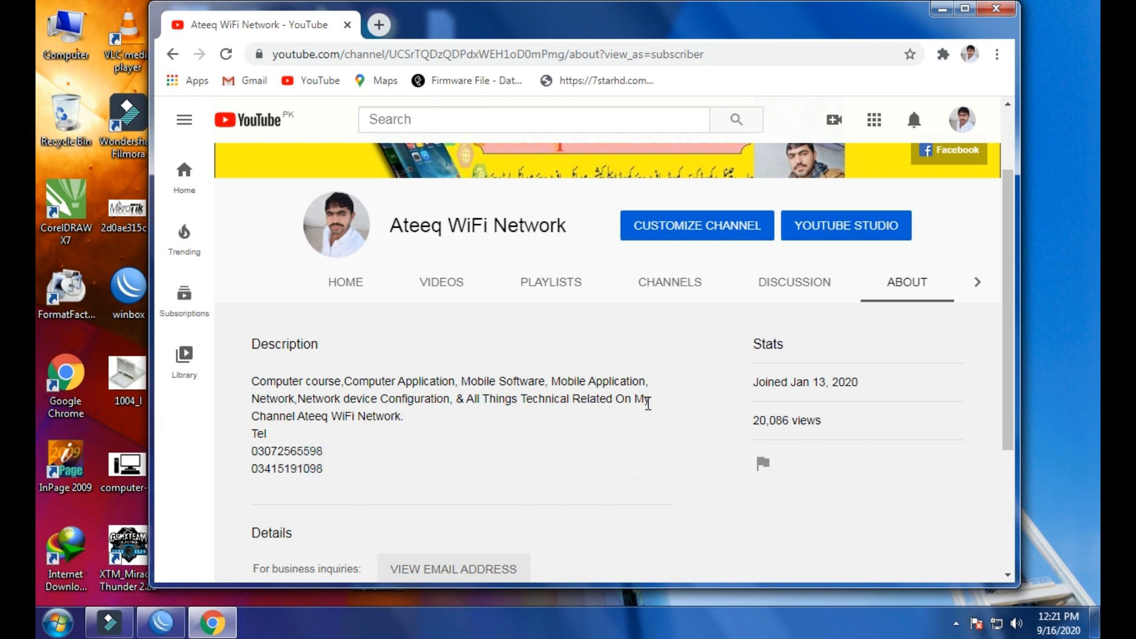
pyautogui.scroll(2, 648, 403)
pyautogui.moveTo(1006, 251); pyautogui.dragTo(1010, 168)
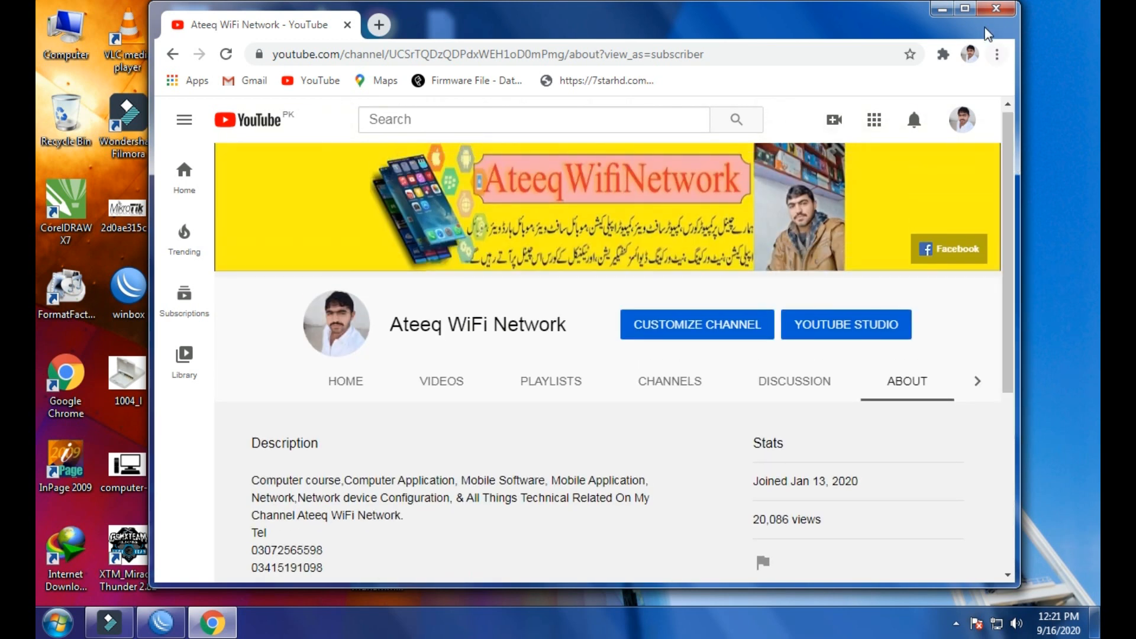
# - Close the Chrome window and refresh the desktop
pyautogui.click(986, 9)
pyautogui.rightClick(821, 175)
pyautogui.click(840, 214)
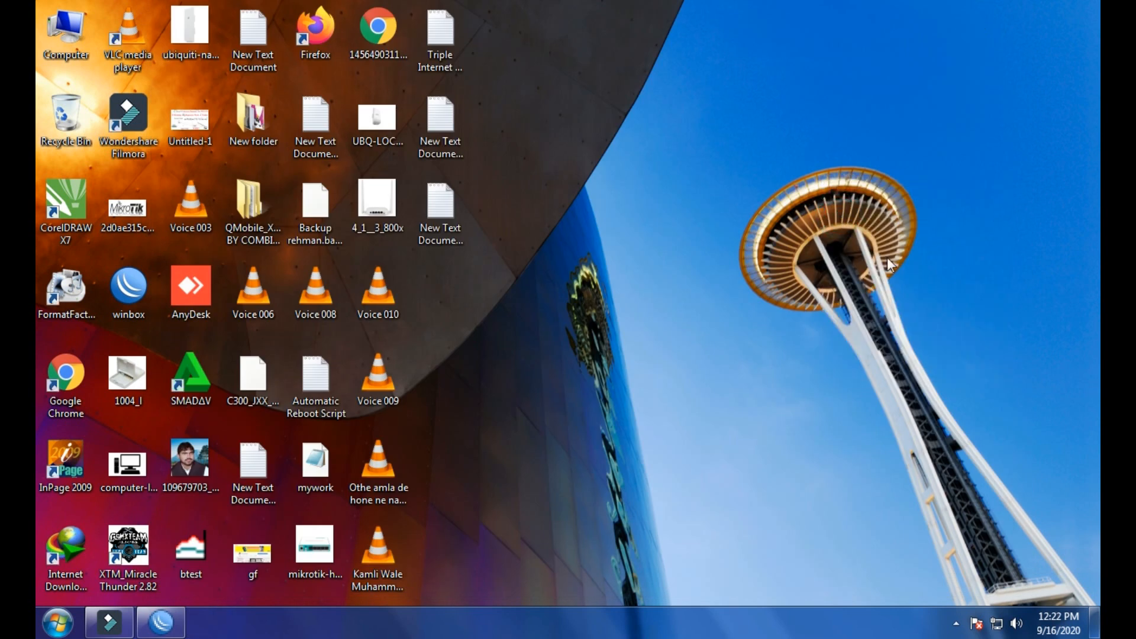